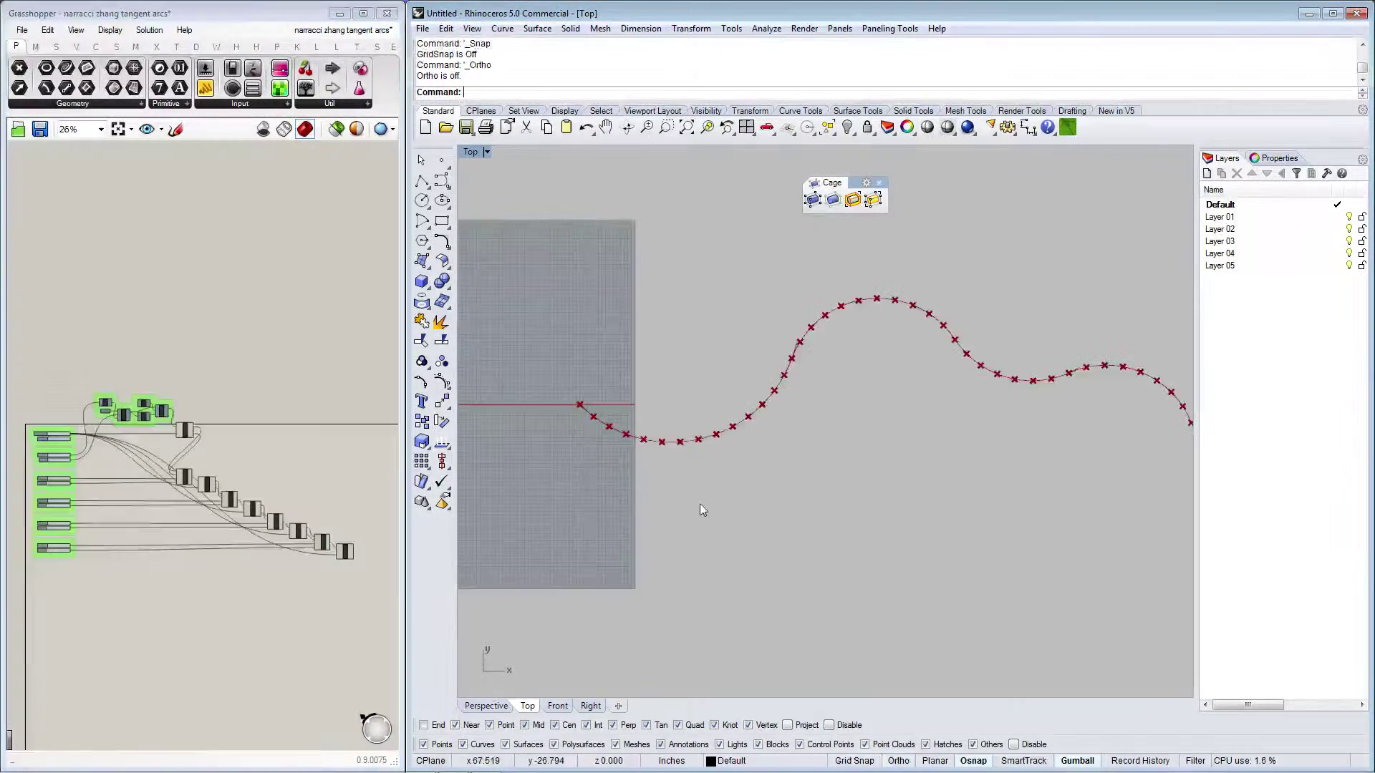
Maximize Grasshopper and zoom the canvas to 125% on the slider groups.
scroll(771, 347, "up", 2)
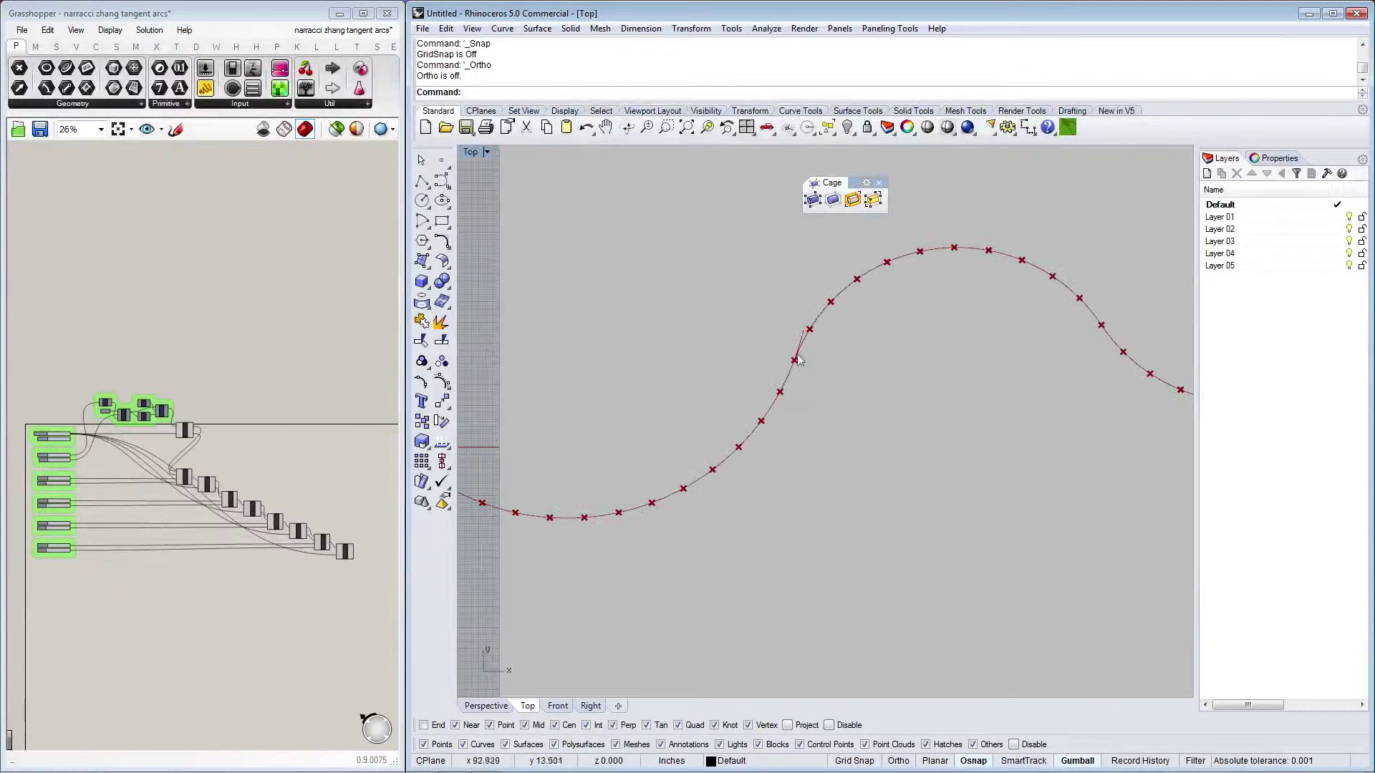
scroll(804, 354, "up", 2)
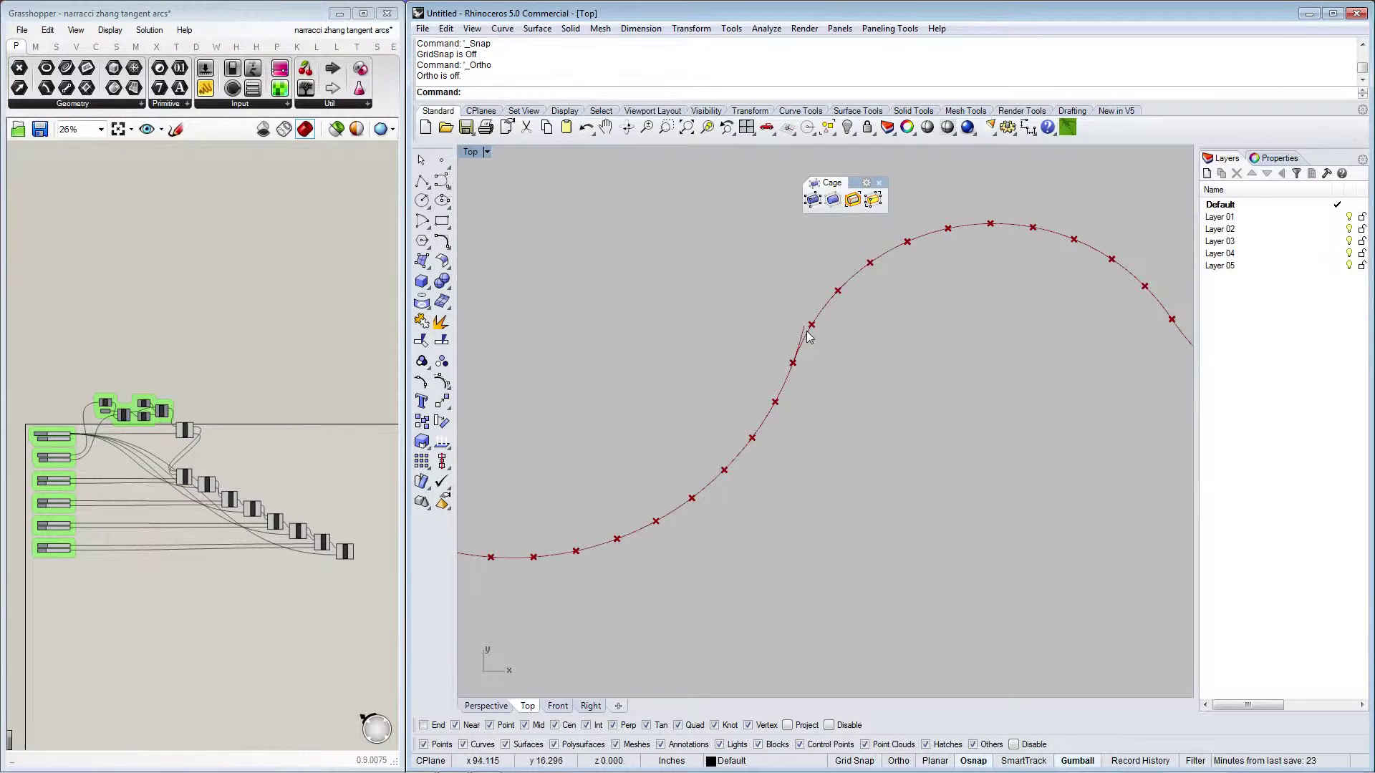
scroll(790, 370, "down", 2)
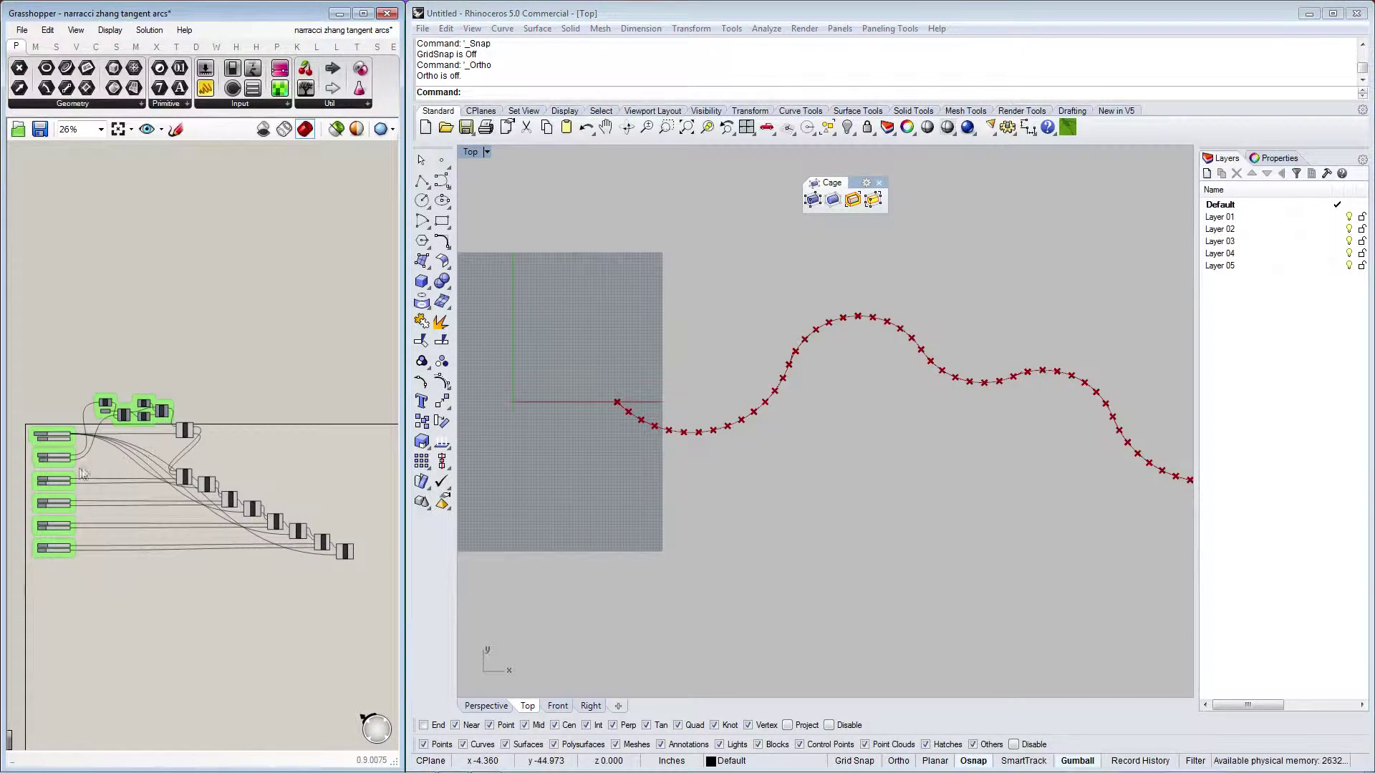
left_click(363, 13)
scroll(46, 583, "up", 2)
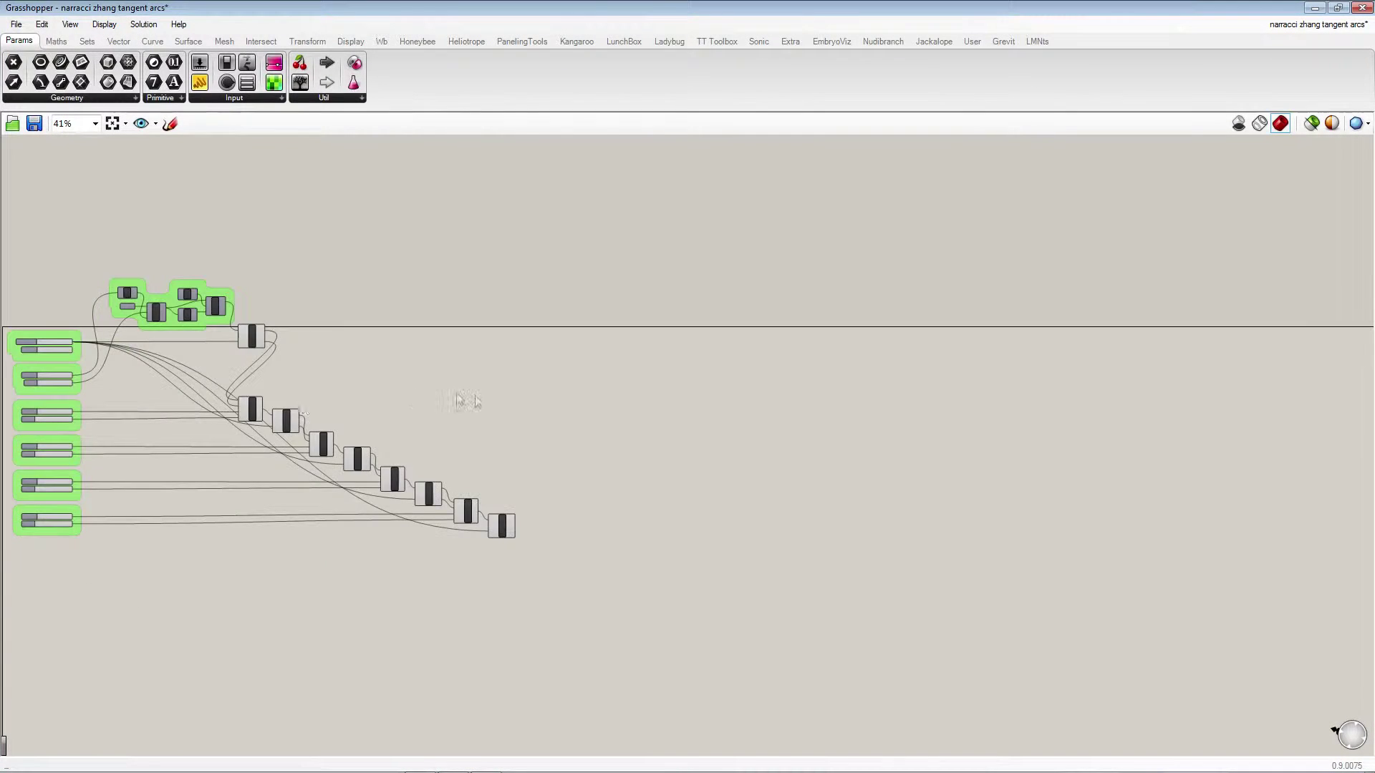
scroll(103, 430, "down", 2)
scroll(118, 419, "up", 3)
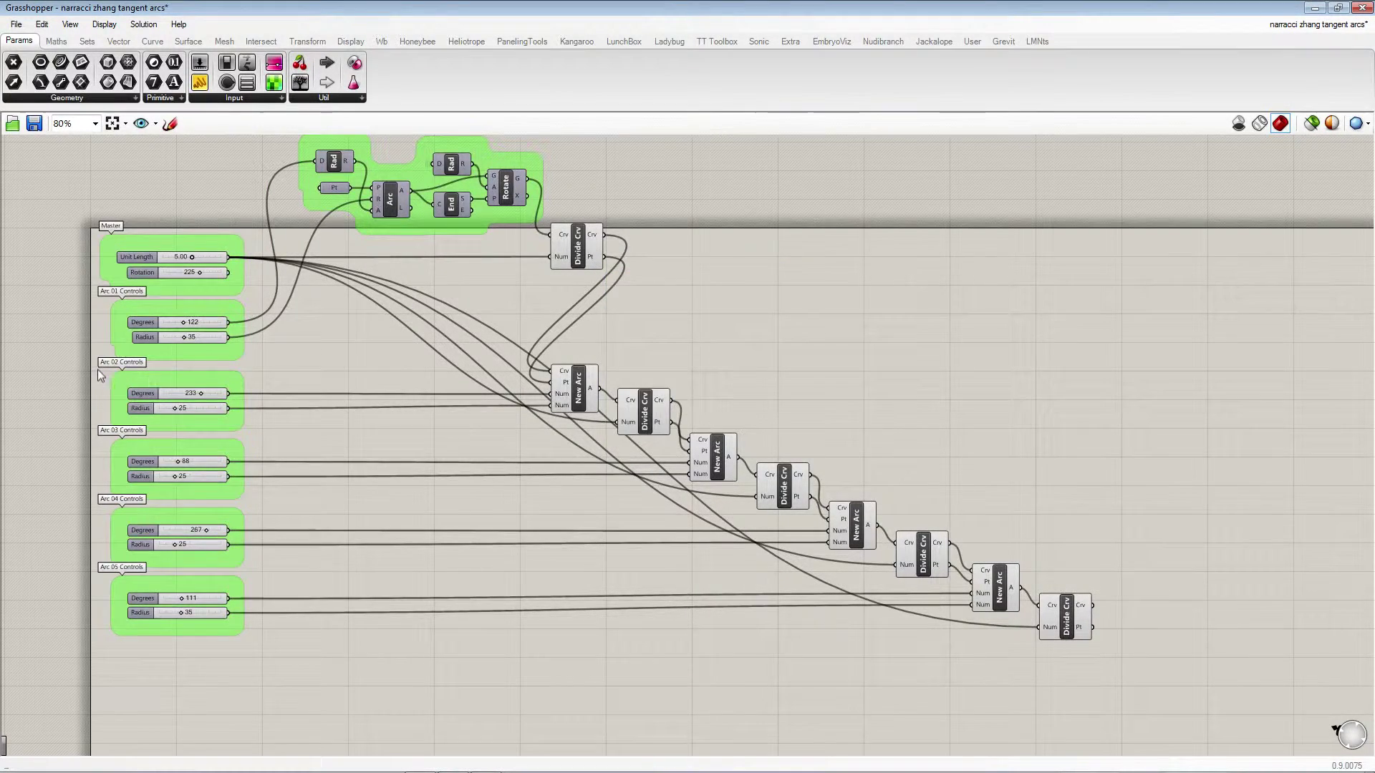
Select the Unit Length slider and restore Grasshopper beside the Rhino viewport.
scroll(97, 370, "up", 2)
scroll(164, 300, "down", 2)
scroll(172, 372, "up", 2)
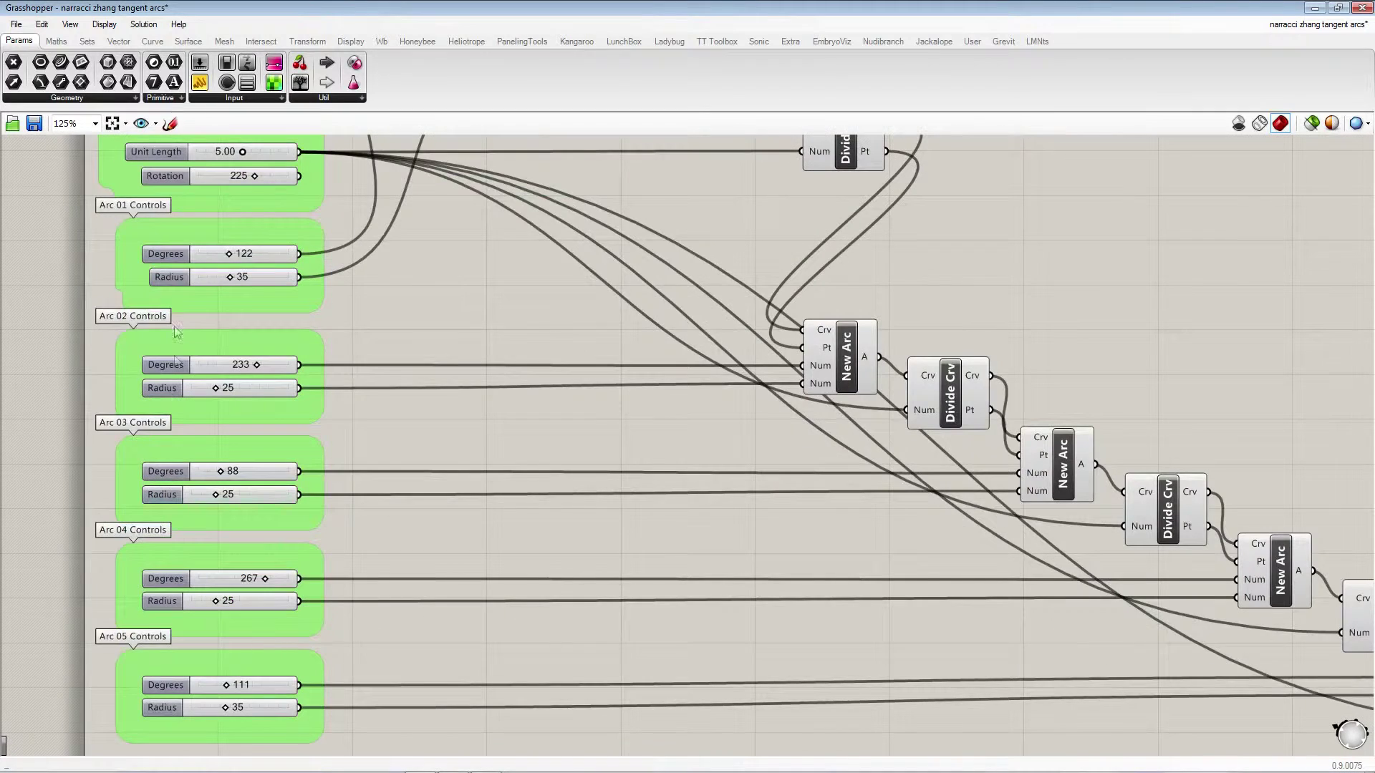
left_click(202, 157)
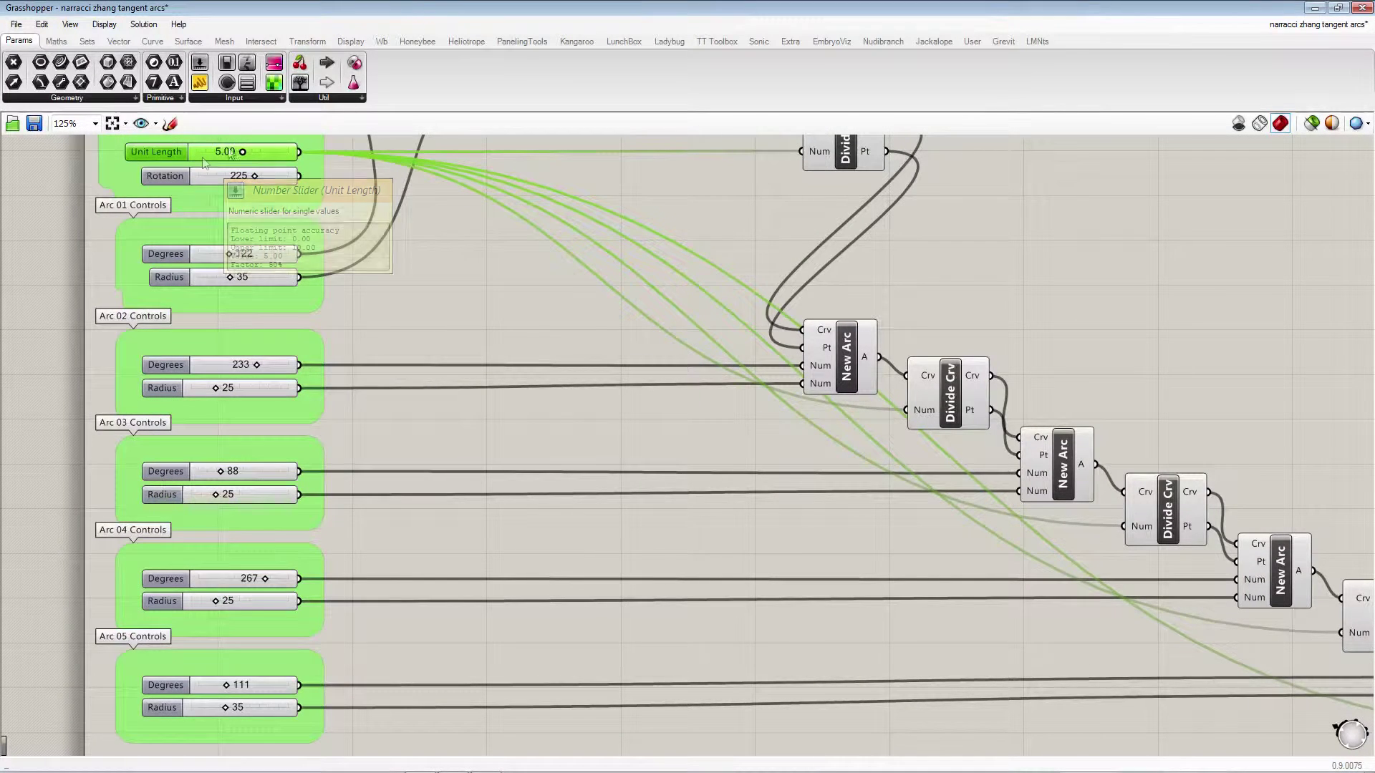
double_click(415, 5)
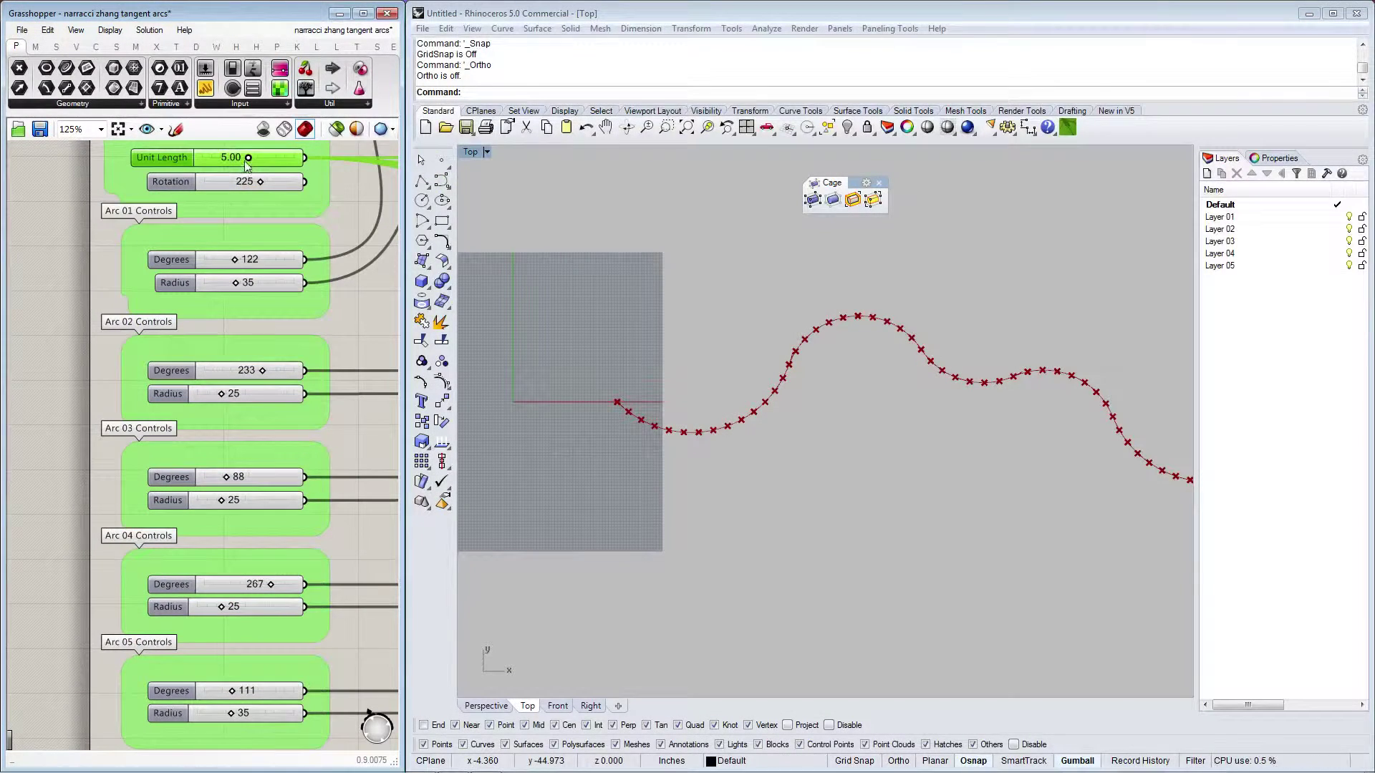
Drag Rotation to 222 and enter Unit Length as 5.00.
mouse_move(247, 157)
left_mouse_down()
mouse_move(272, 153)
mouse_move(249, 158)
left_mouse_up()
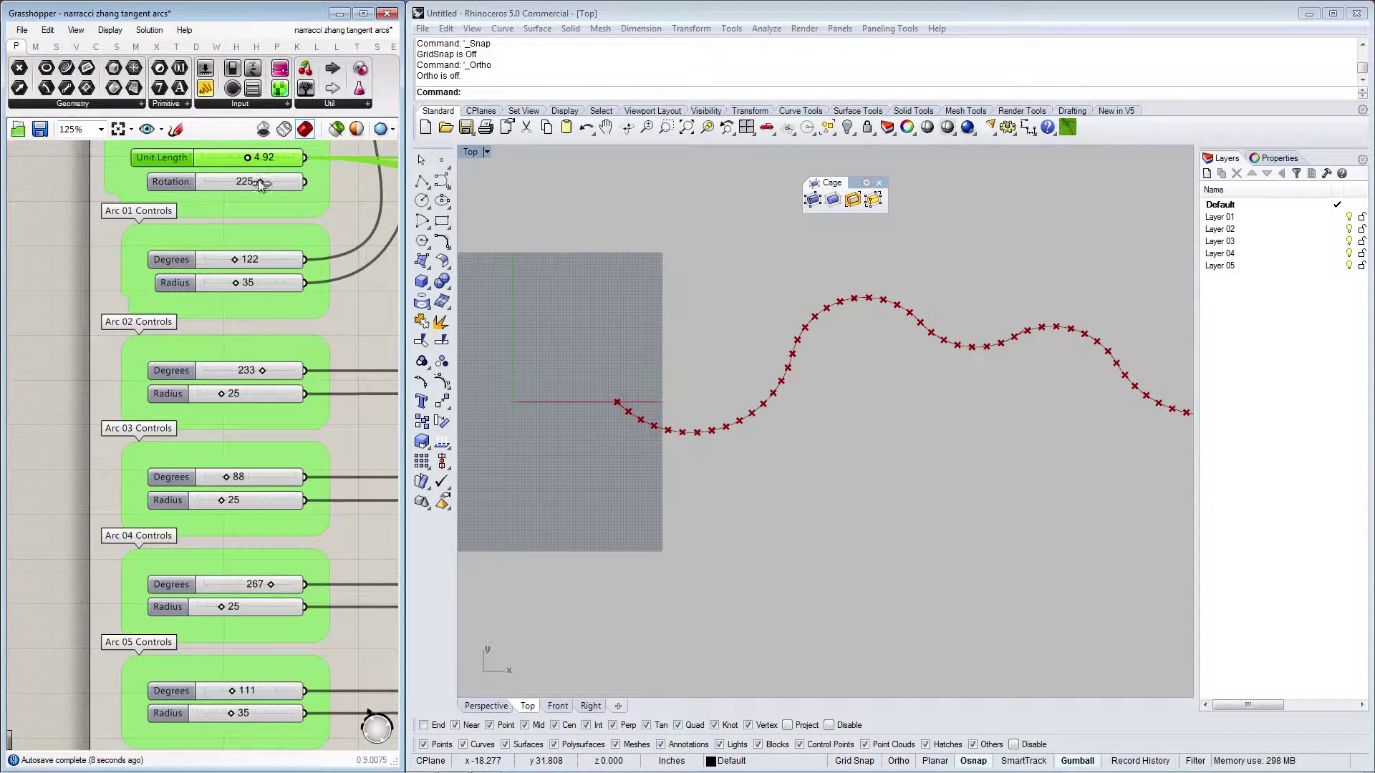
left_click_drag(259, 182, 256, 182)
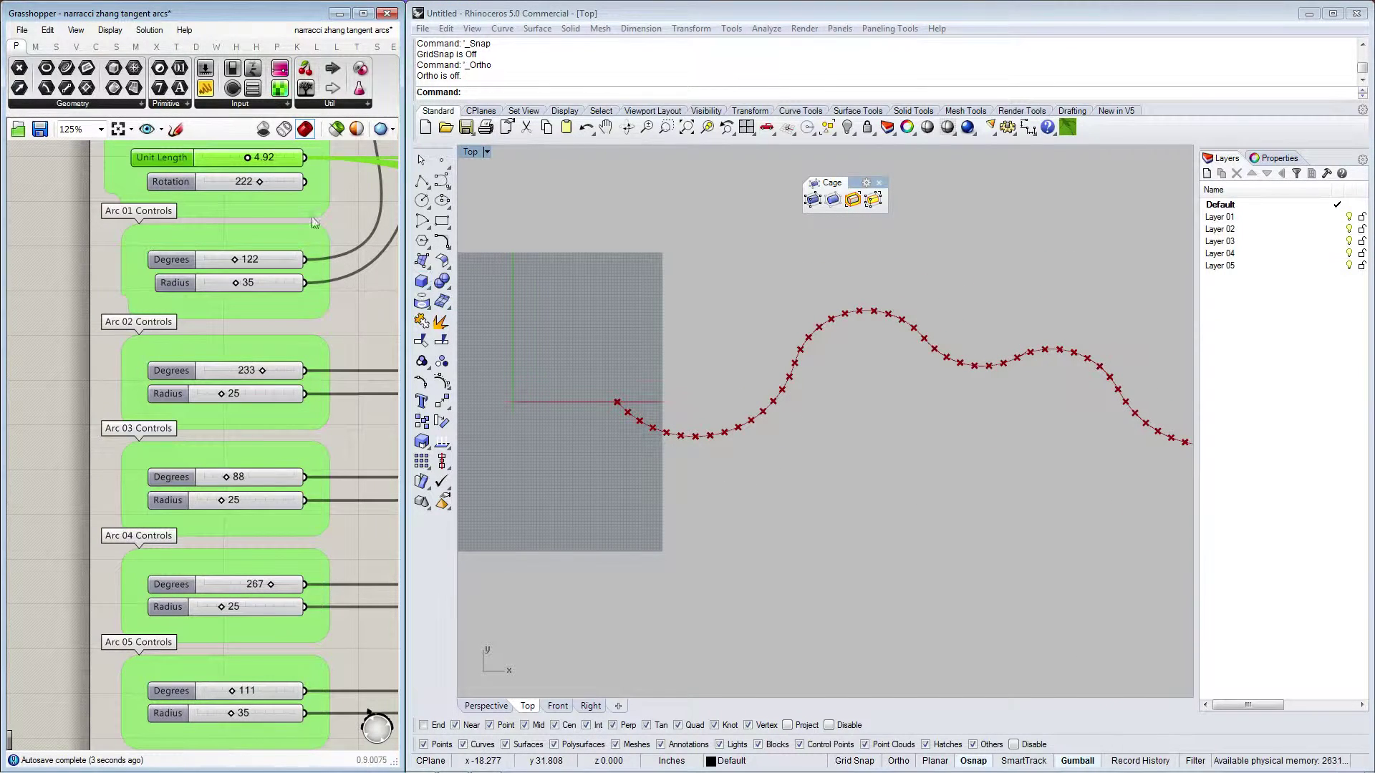
double_click(263, 160)
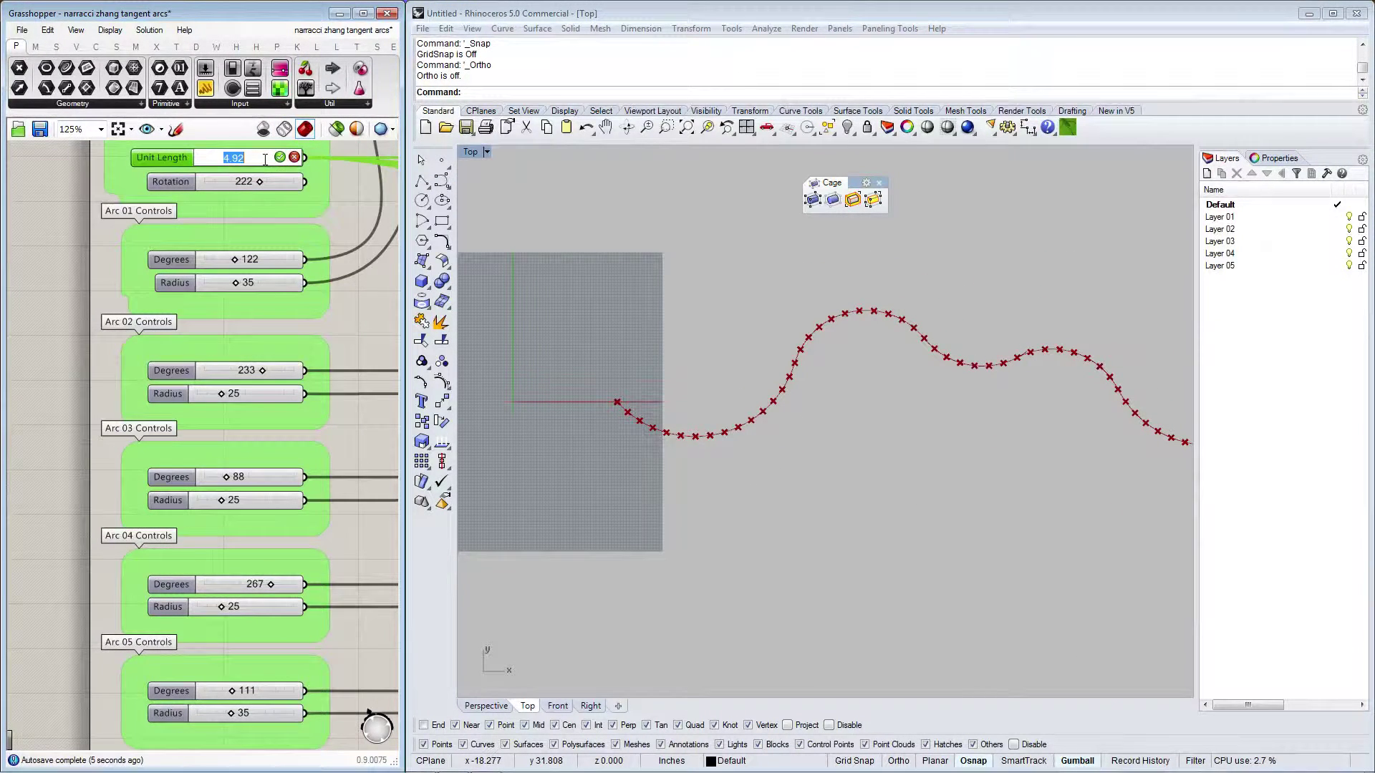
key("Return")
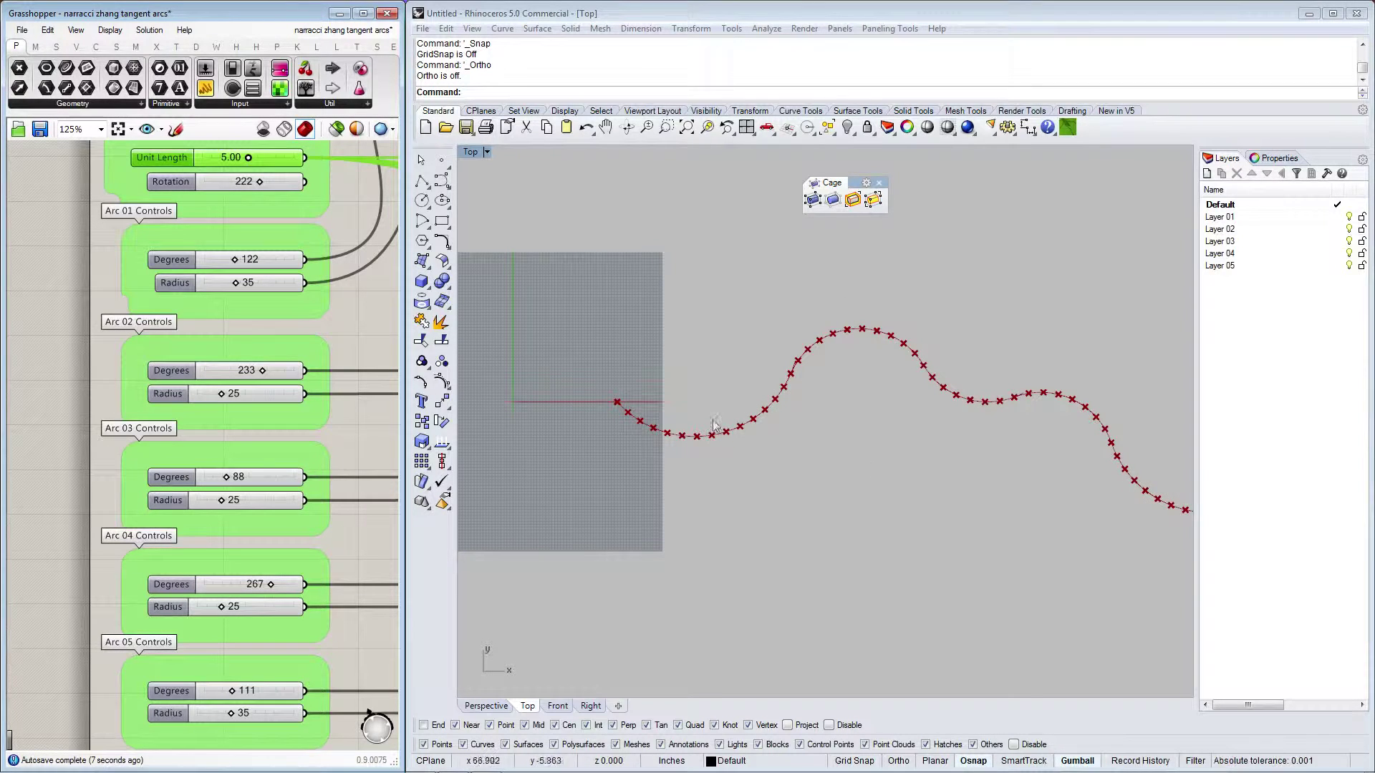
Drag the Arc 01 sliders to 108 degrees and the Arc 02 sliders to 242 degrees, radius 32.
left_click(217, 266)
mouse_move(235, 281)
left_mouse_down()
mouse_move(255, 282)
mouse_move(241, 261)
mouse_move(217, 269)
mouse_move(230, 266)
left_mouse_up()
left_click_drag(254, 370, 260, 373)
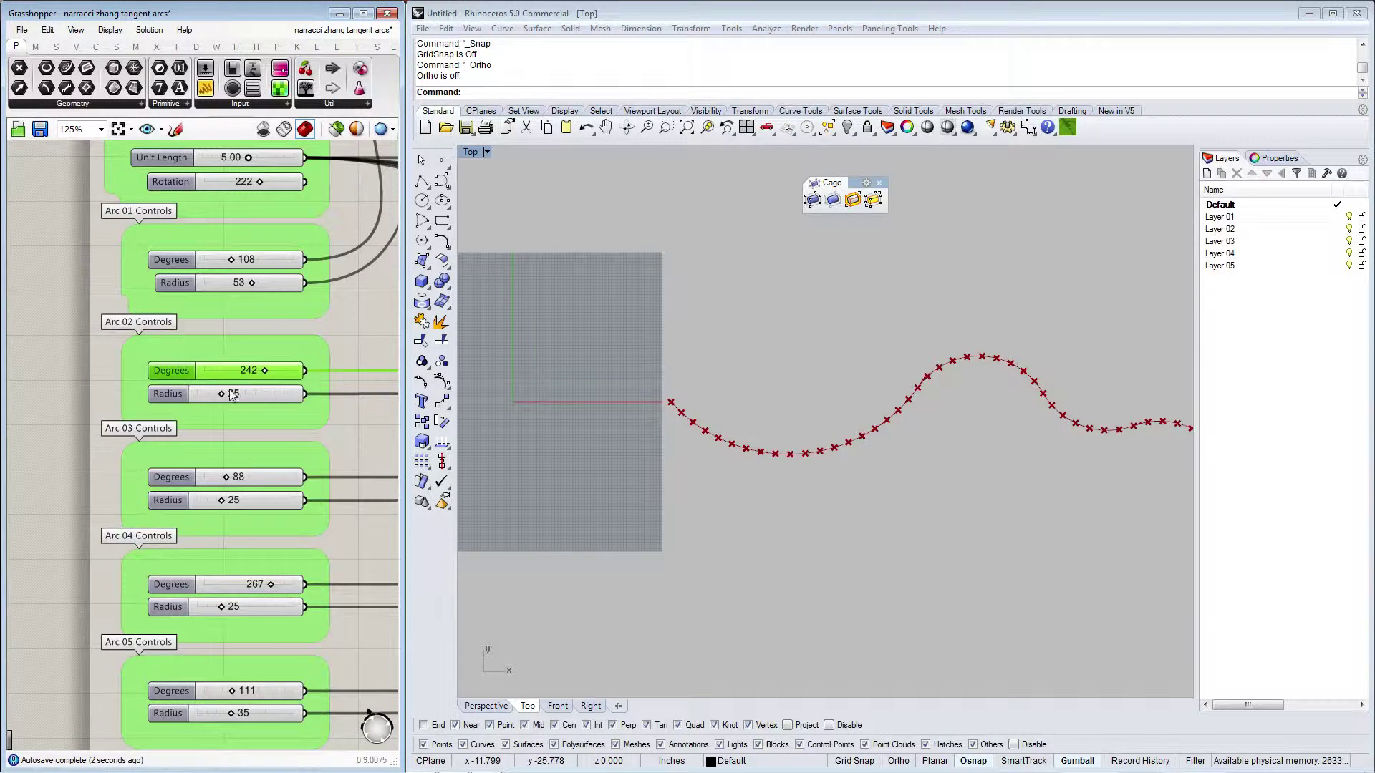
mouse_move(219, 393)
left_mouse_down()
mouse_move(208, 394)
mouse_move(226, 393)
left_mouse_up()
scroll(118, 312, "down", 2)
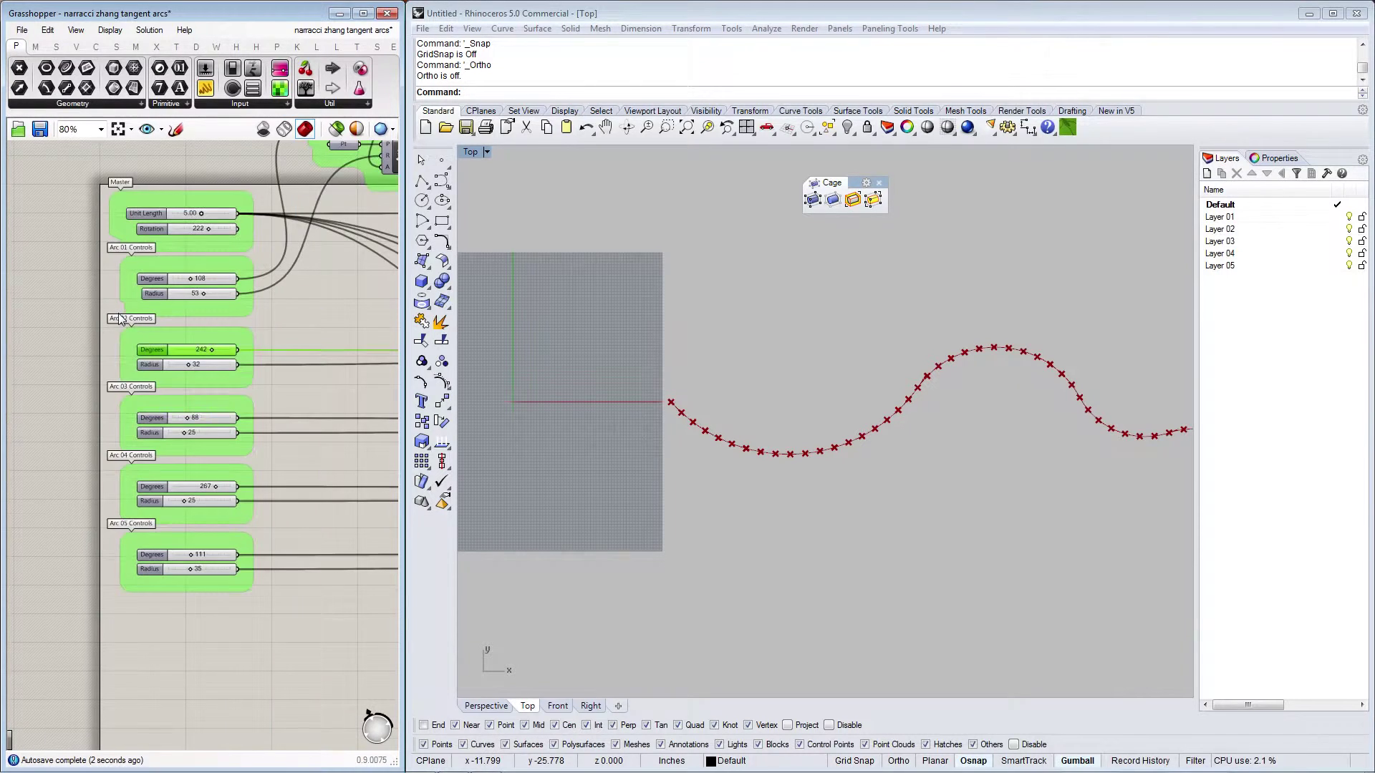
scroll(174, 364, "up", 2)
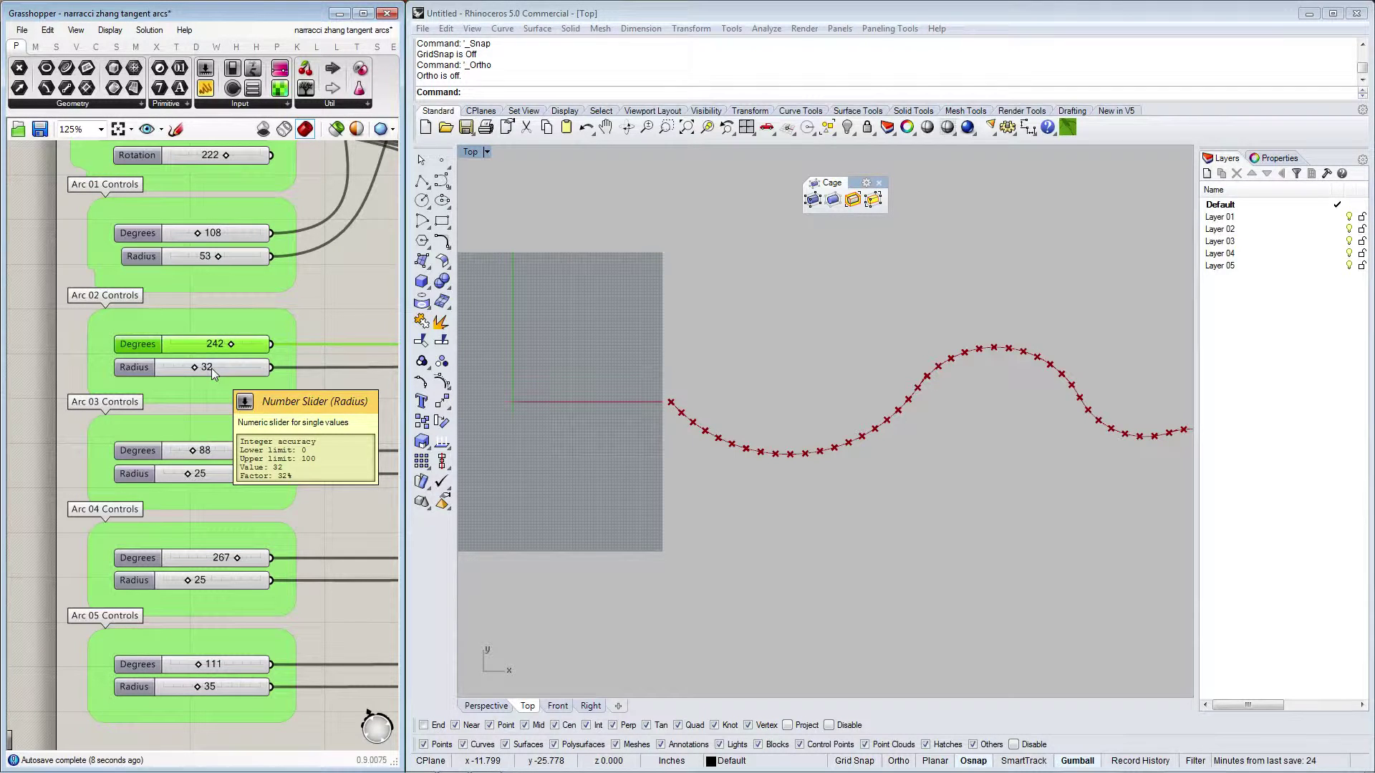
double_click(212, 368)
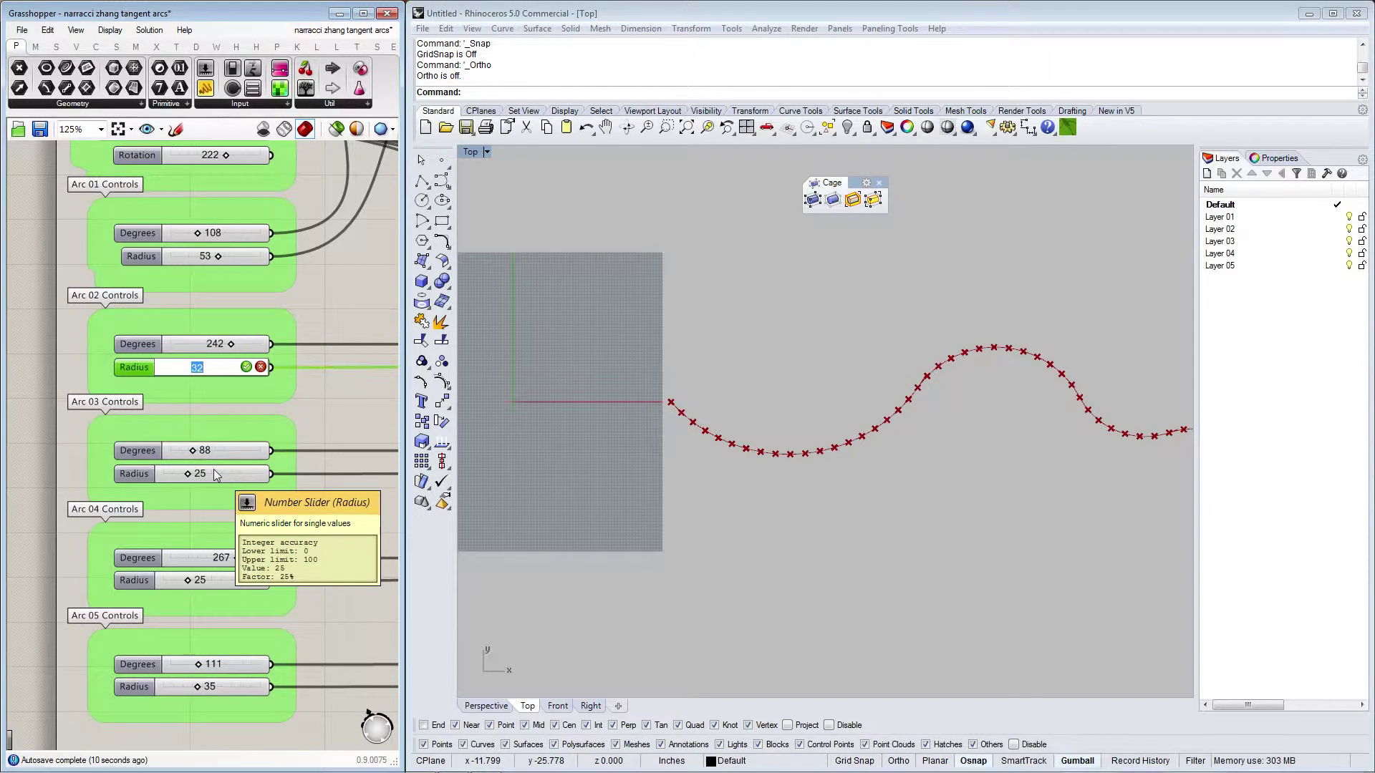
Enter 25 as Arc 02's radius.
type("25")
key("Return")
scroll(222, 403, "down", 2)
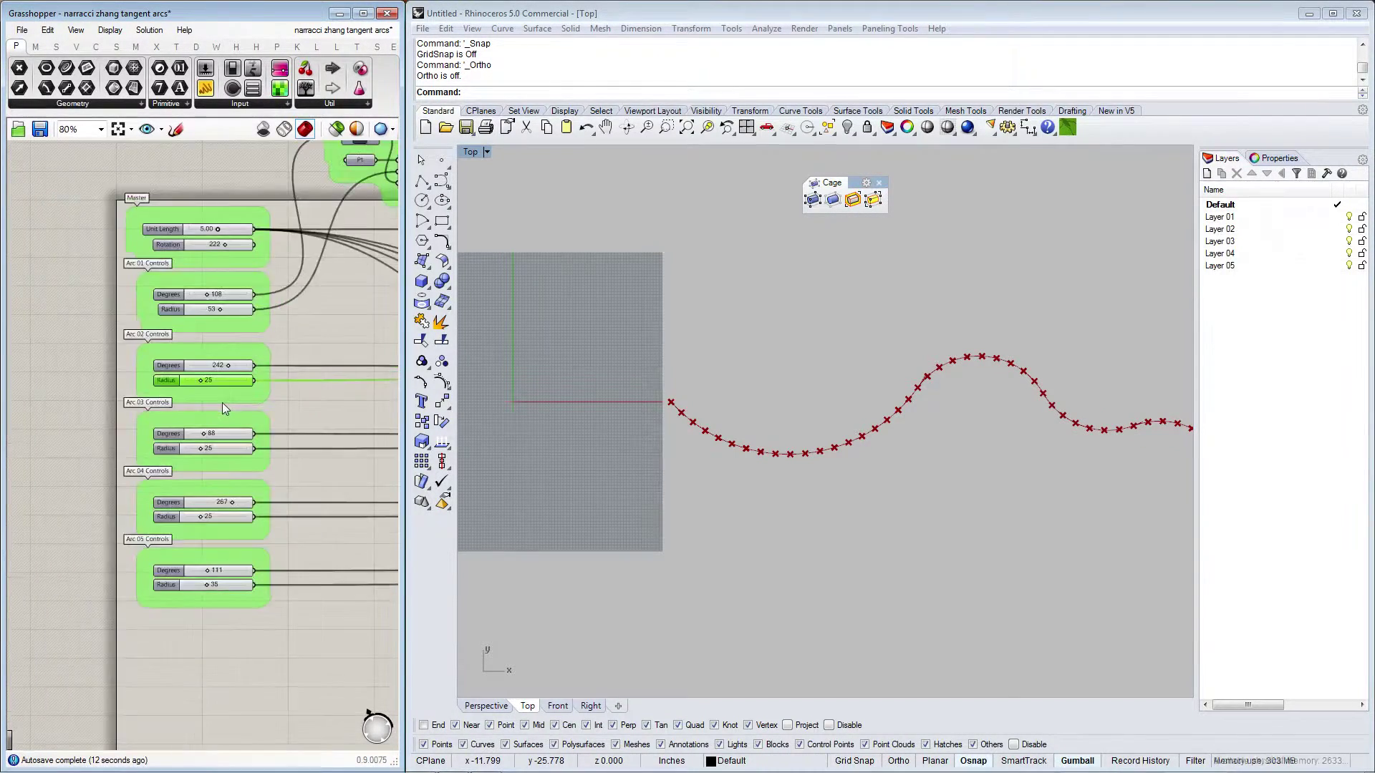
scroll(224, 428, "up", 1)
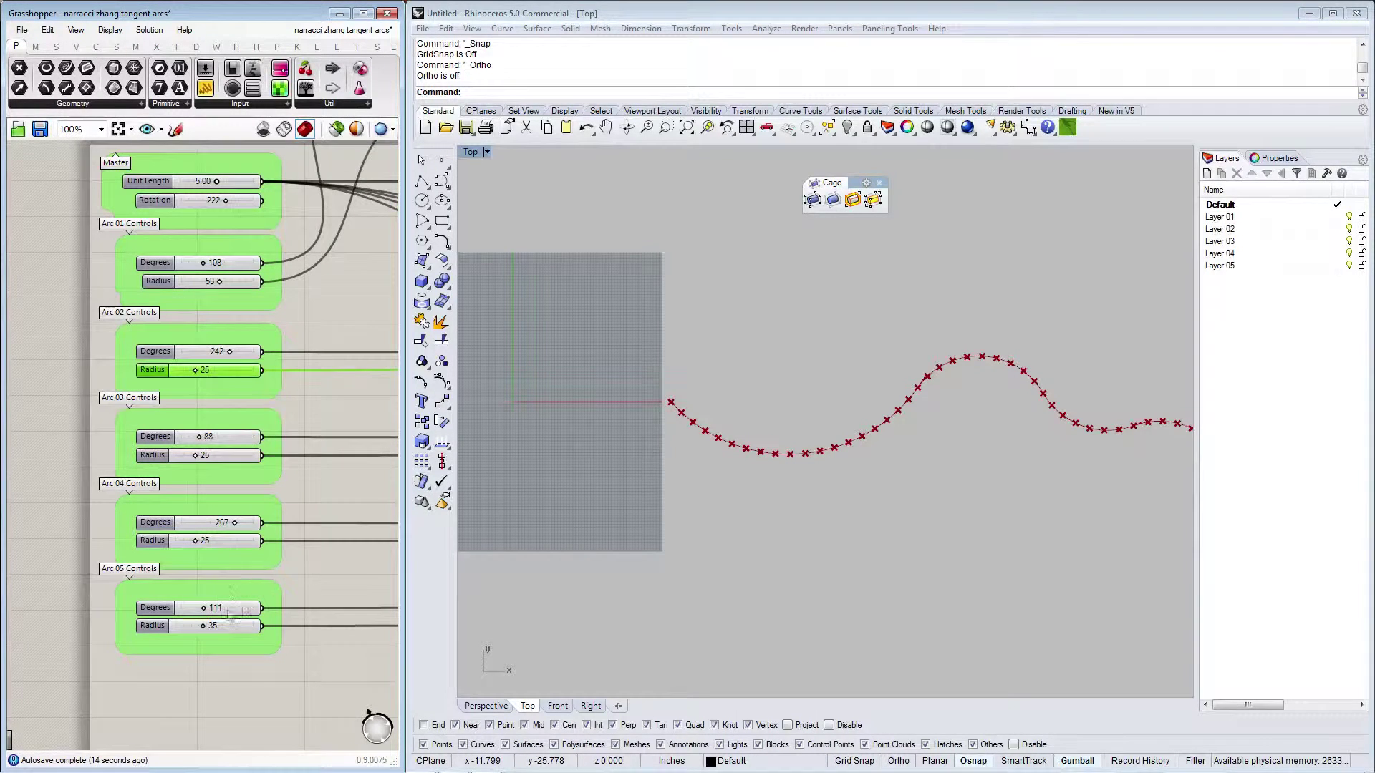
scroll(736, 341, "down", 3)
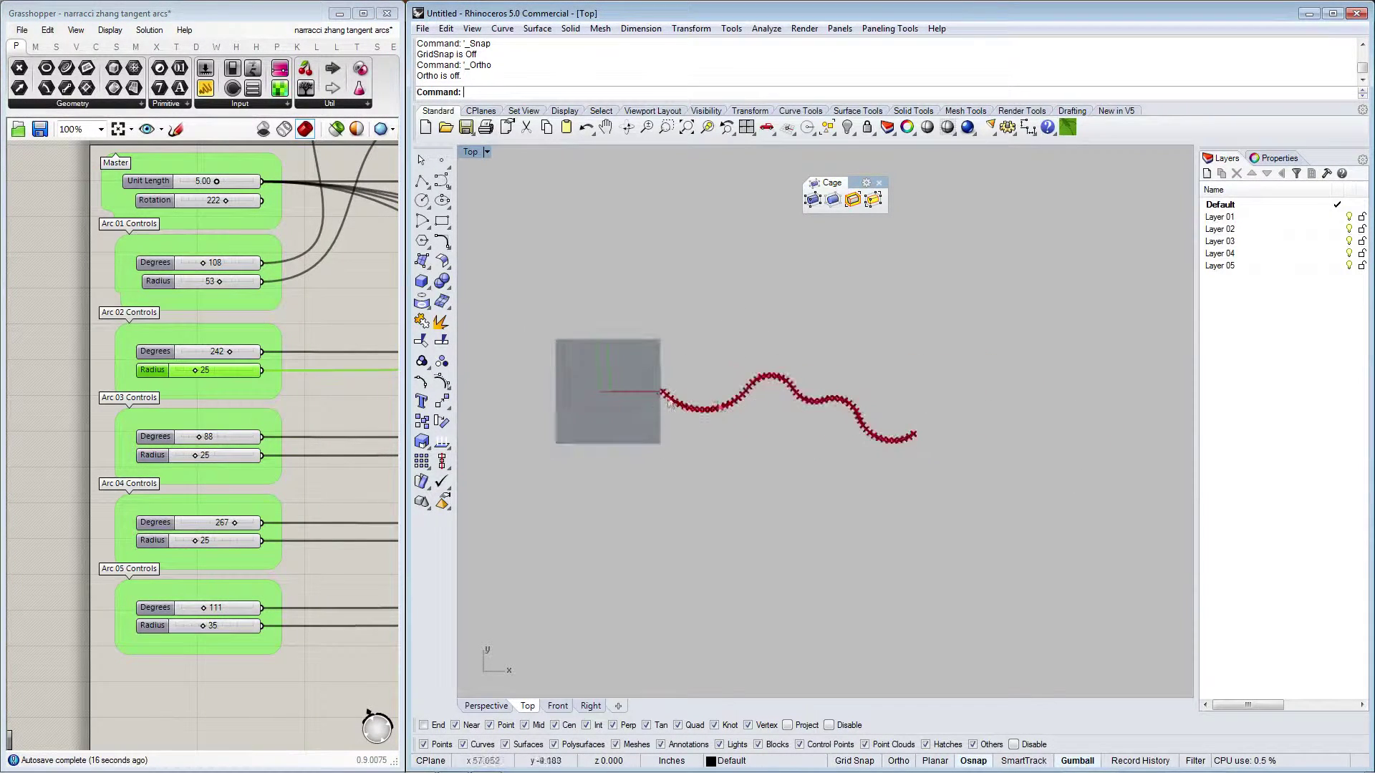
scroll(592, 442, "up", 2)
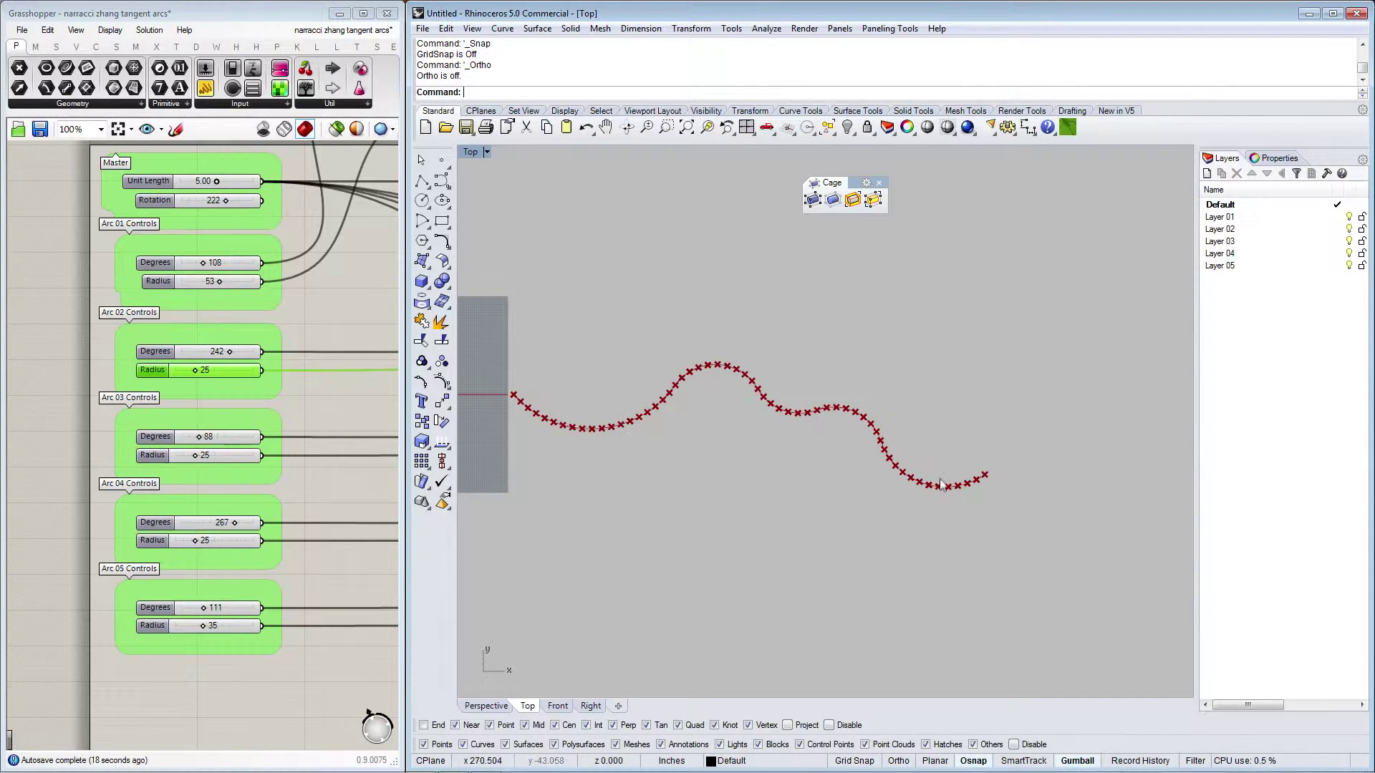
Set Arc 01's radius to 35, leaving Rotation at 222.
double_click(207, 200)
key("Return")
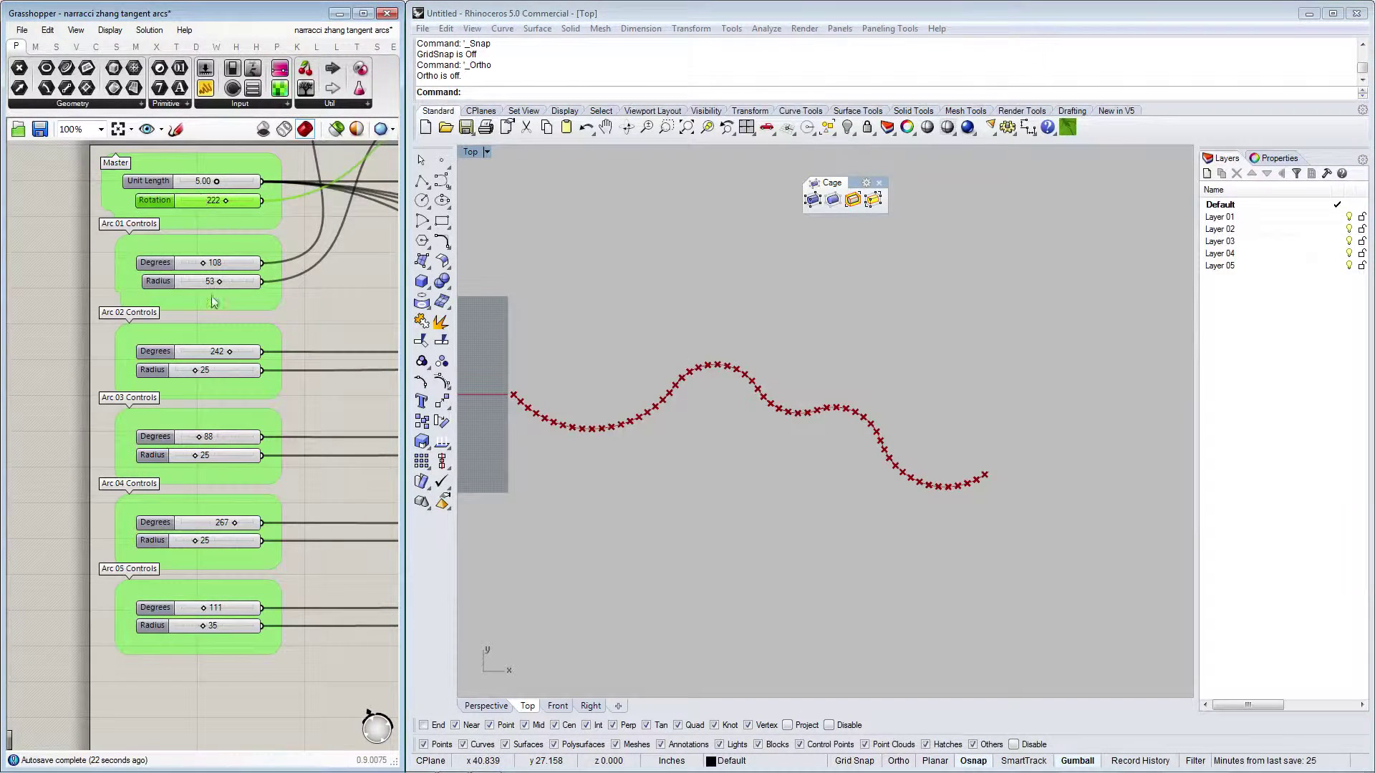
double_click(208, 283)
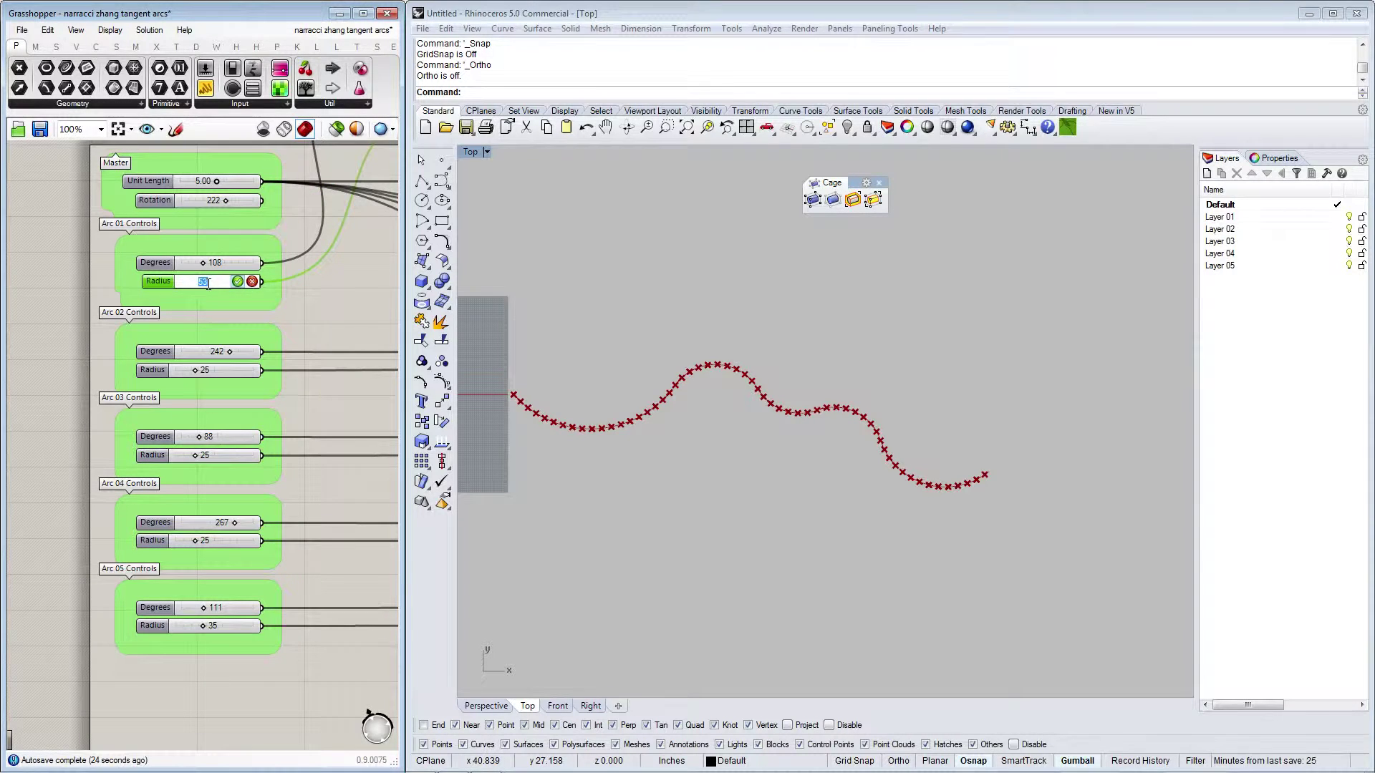
type("35")
key("Return")
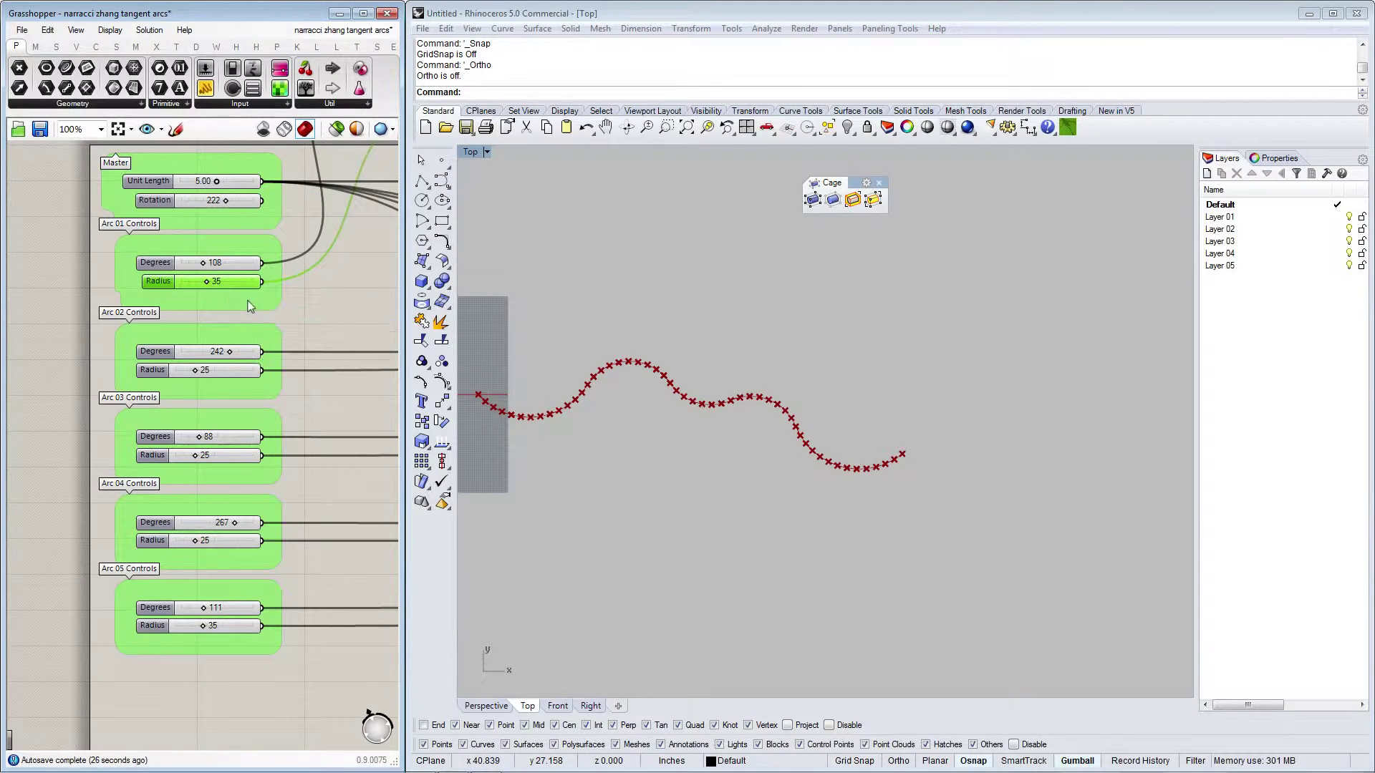
Select the Radius sliders of Arc 05, Arc 01, Arc 02, Arc 03 and Arc 04 in turn.
left_click(235, 627)
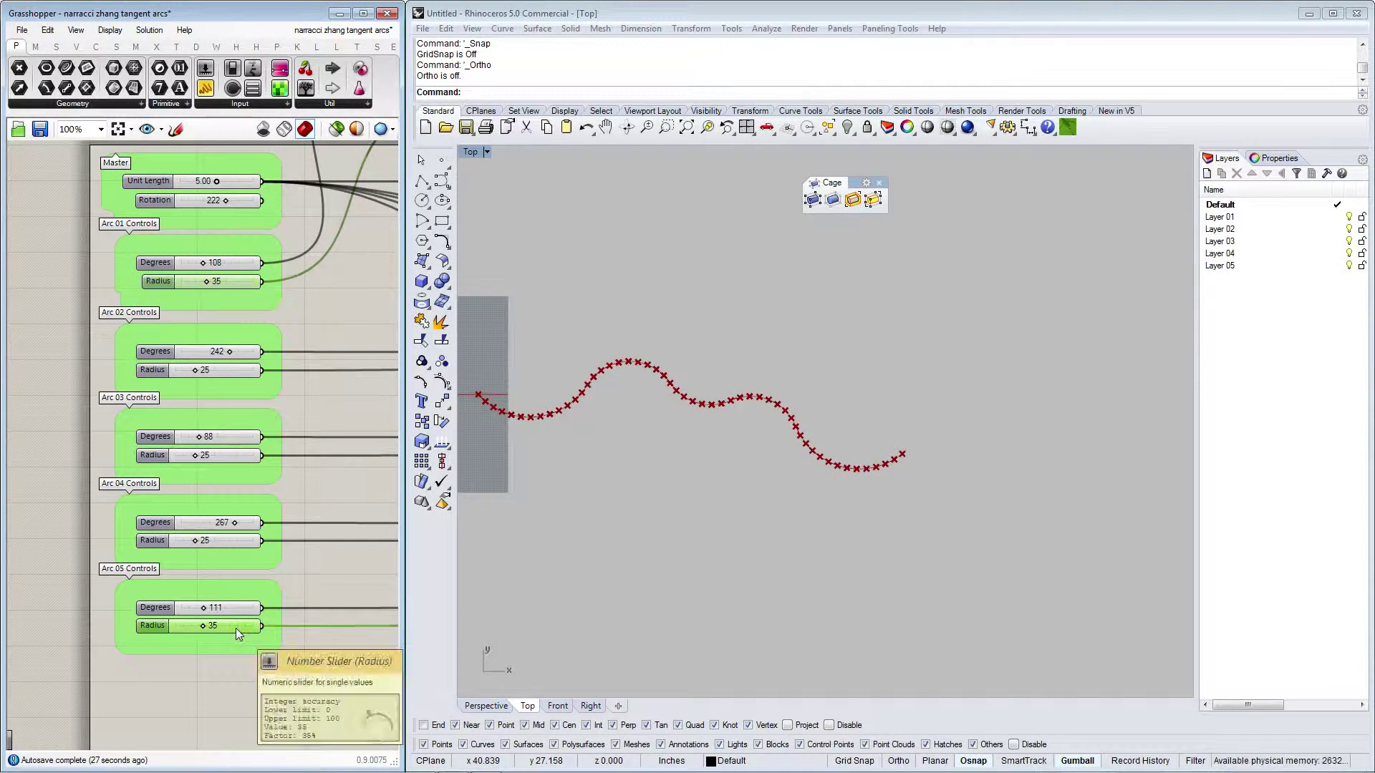
left_click(213, 282)
left_click(238, 371)
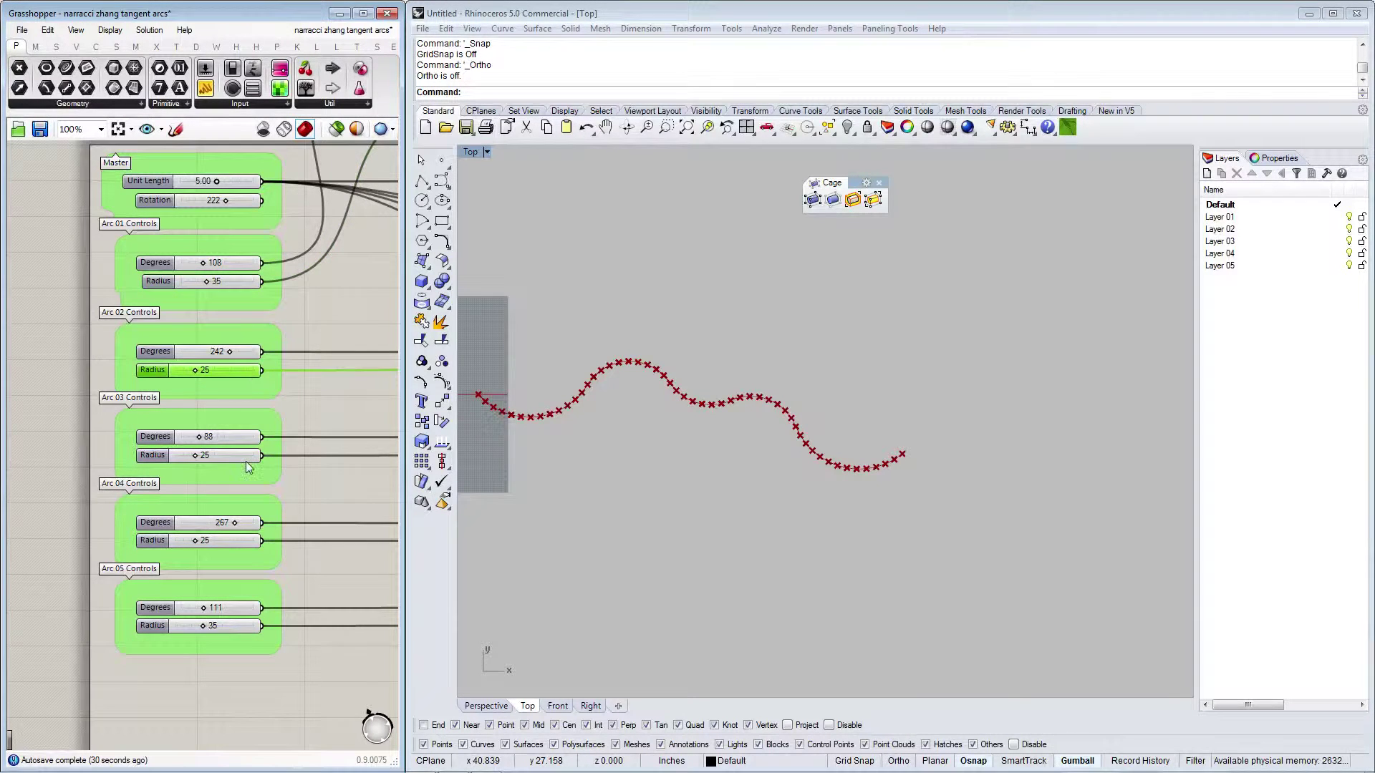
left_click(246, 458)
left_click(249, 543)
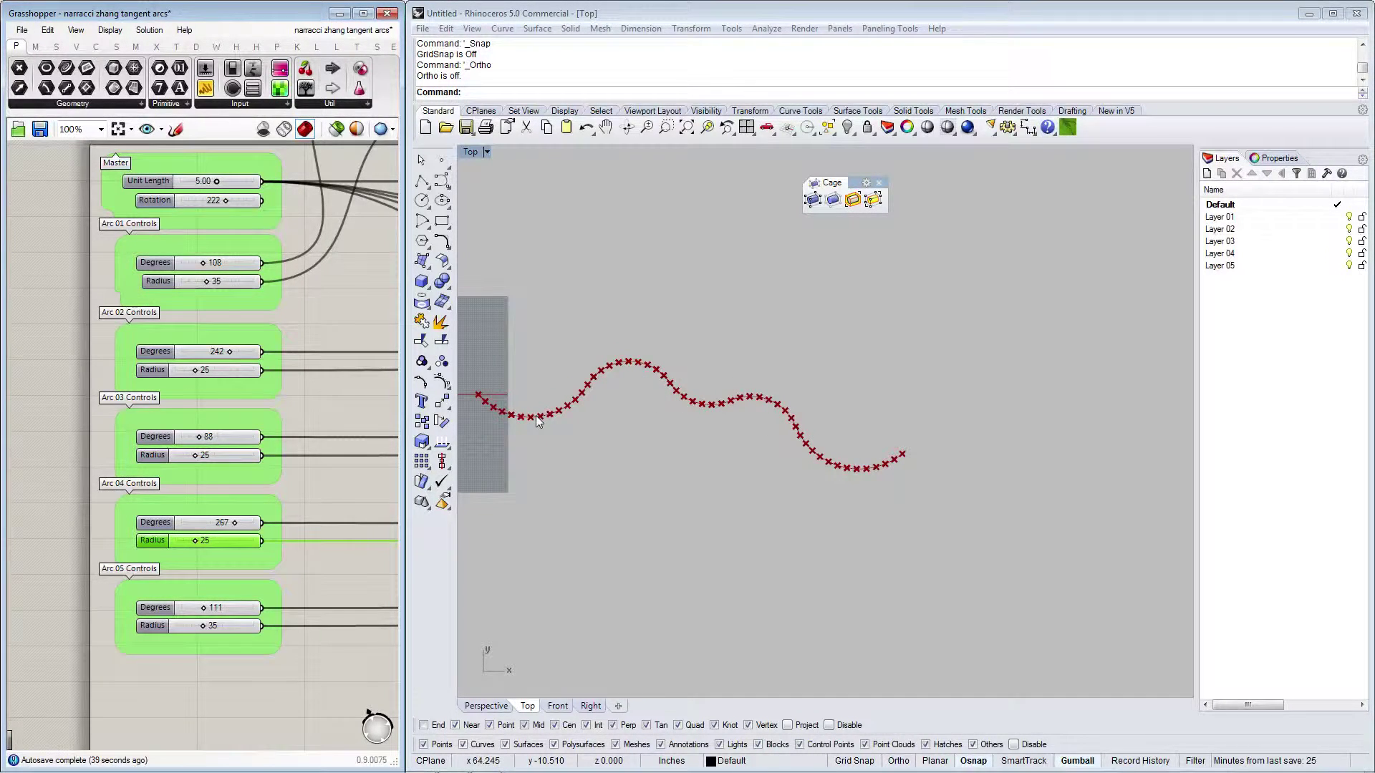
Drag Unit Length longer, then down to 4.68, then commit an exact unit length.
scroll(236, 386, "down", 2)
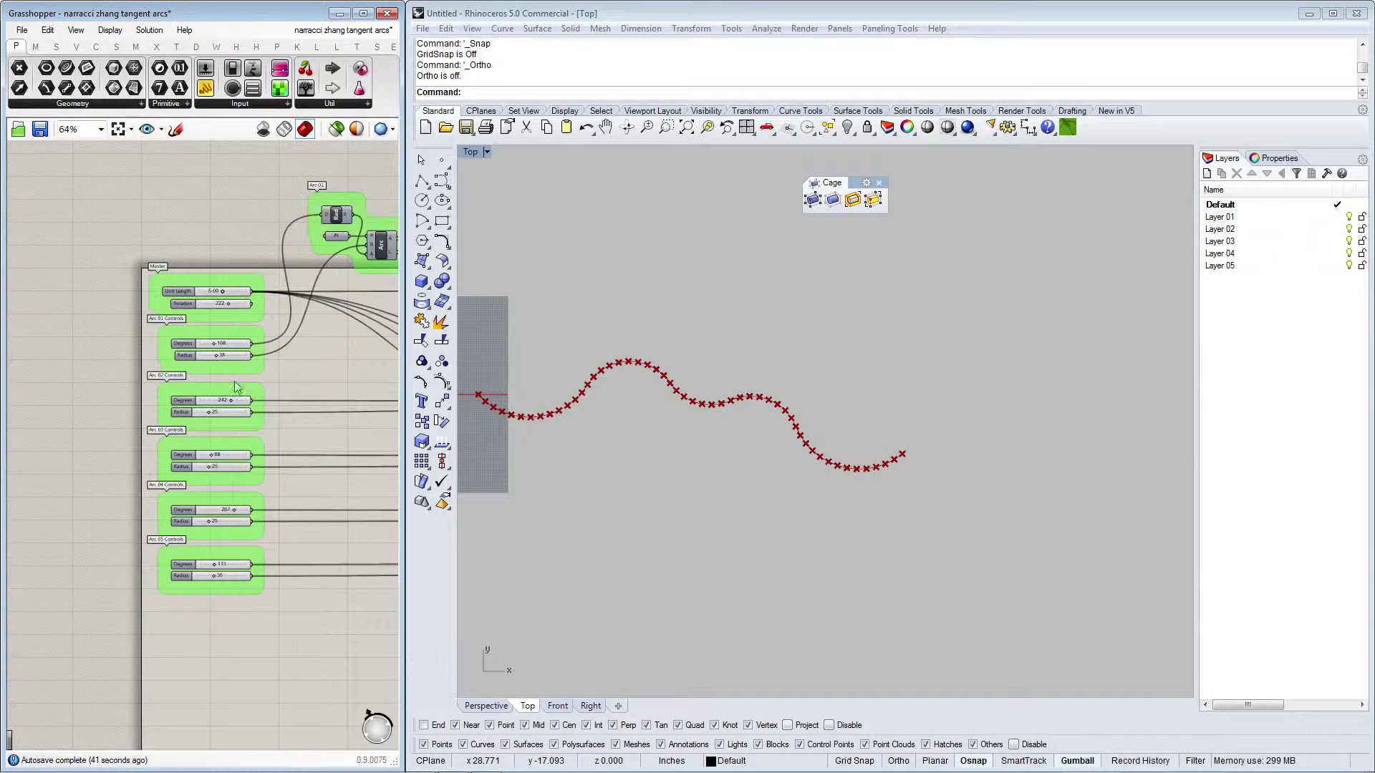
scroll(226, 236, "up", 3)
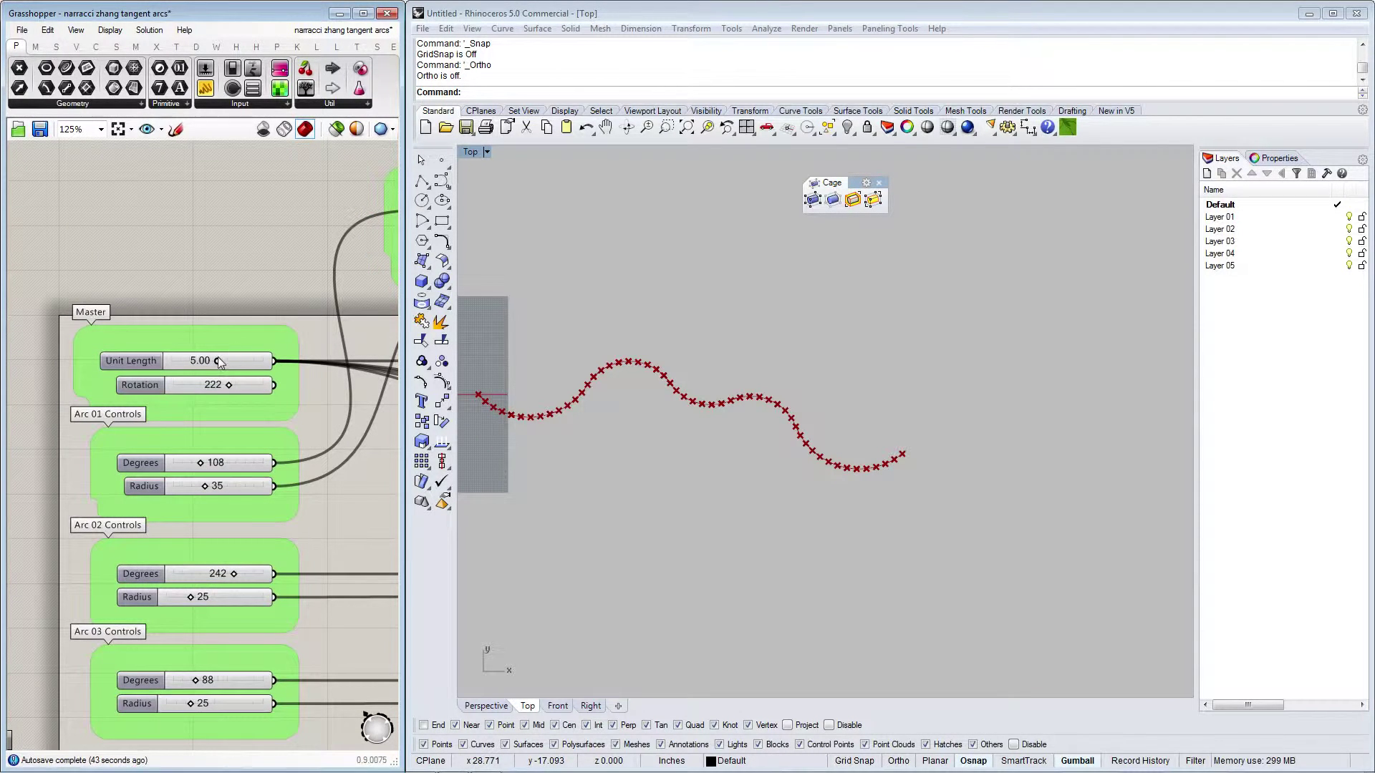
left_click_drag(216, 359, 233, 358)
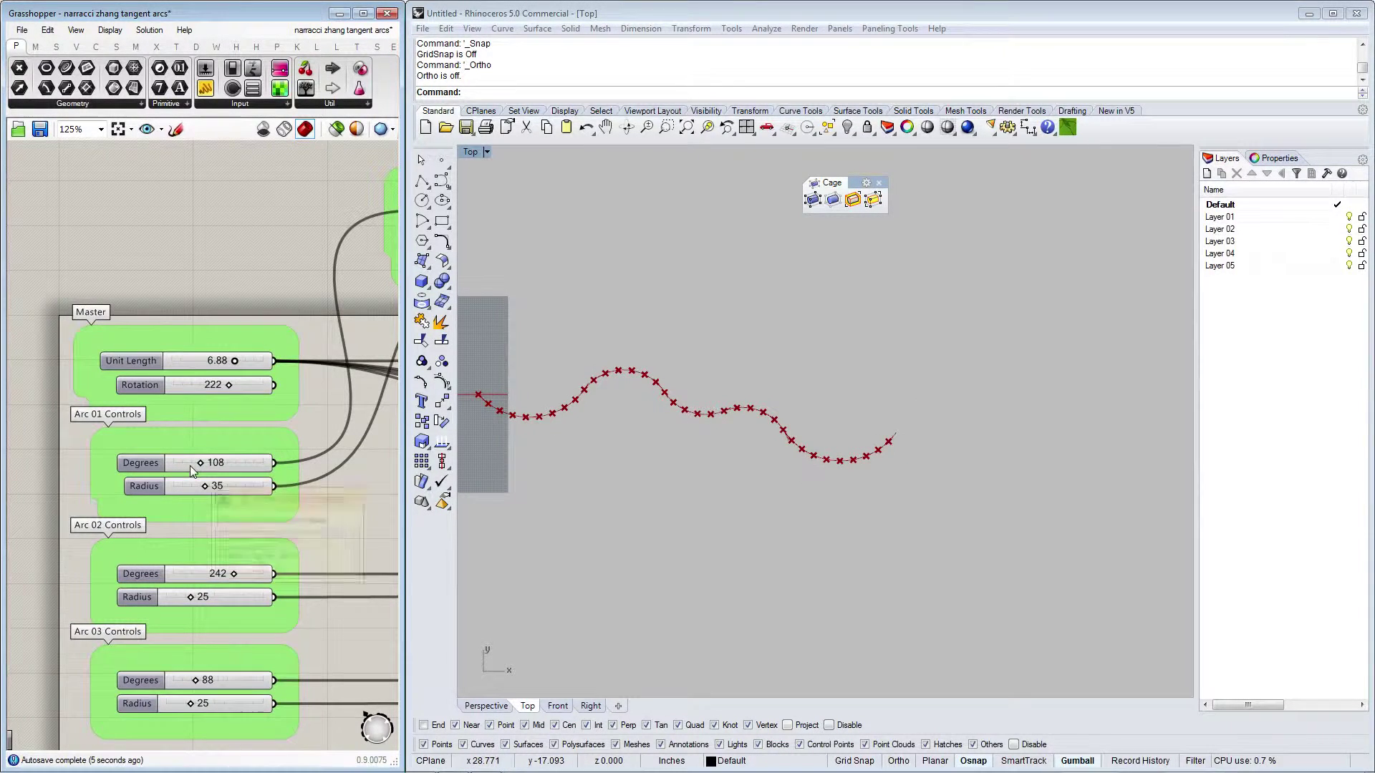
mouse_move(234, 363)
left_mouse_down()
mouse_move(212, 362)
mouse_move(248, 363)
mouse_move(214, 369)
left_mouse_up()
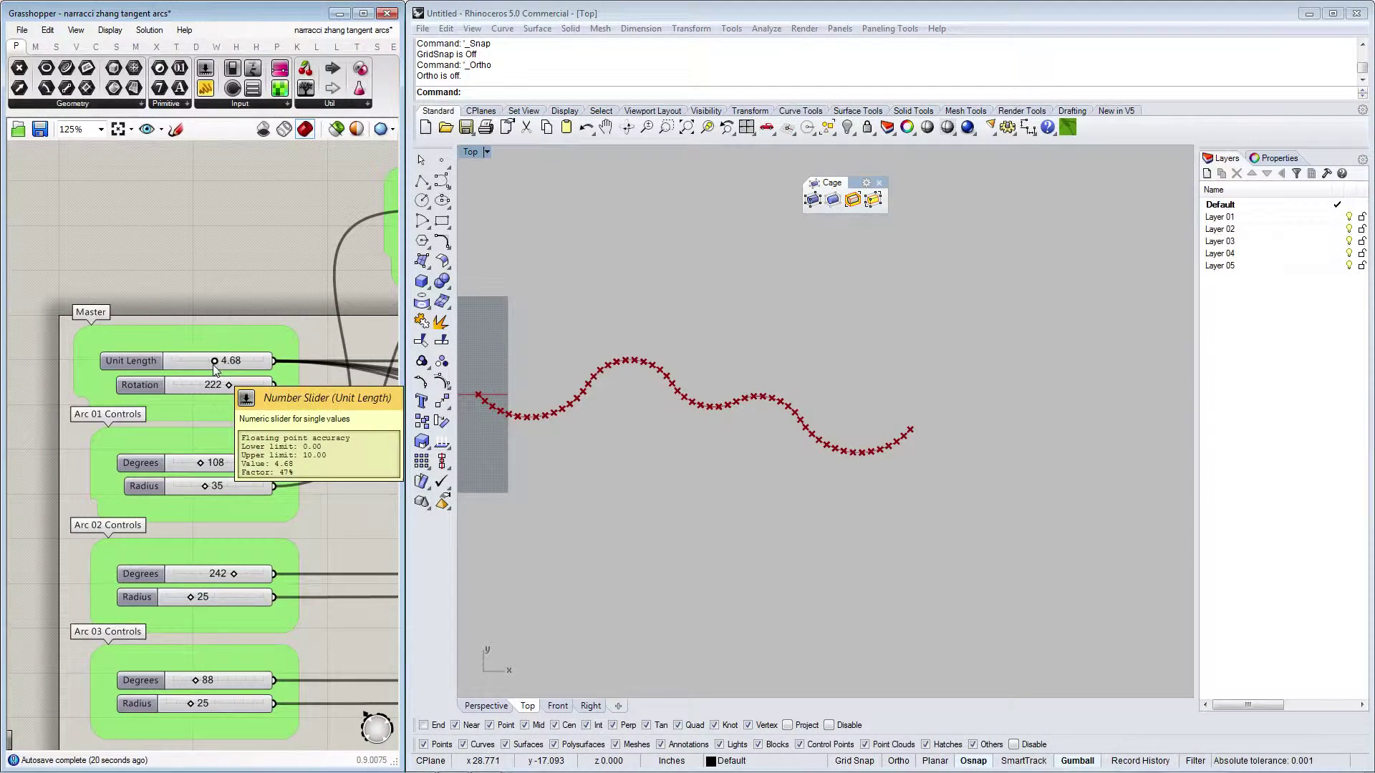
double_click(235, 361)
key("Return")
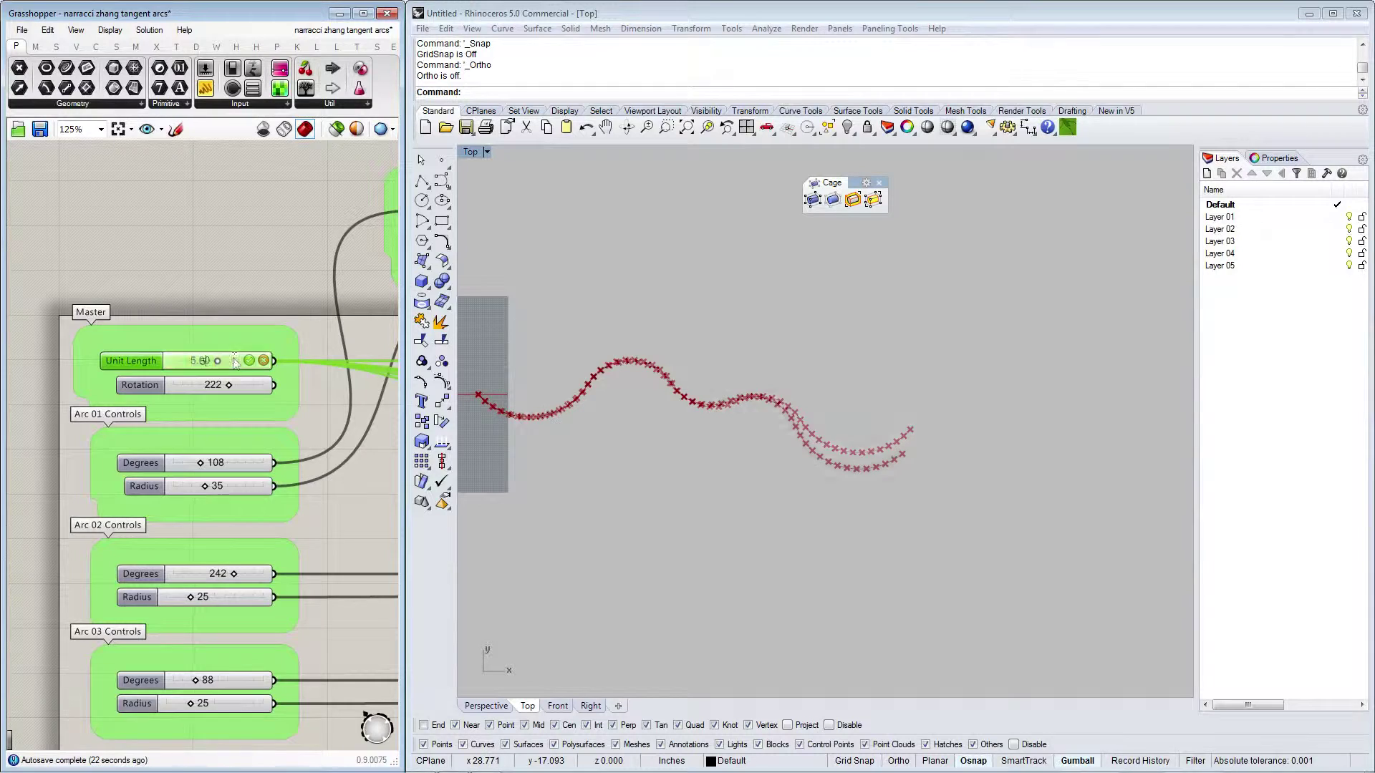
scroll(200, 430, "down", 4)
right_click_drag(219, 200, 126, 196)
scroll(129, 226, "up", 1)
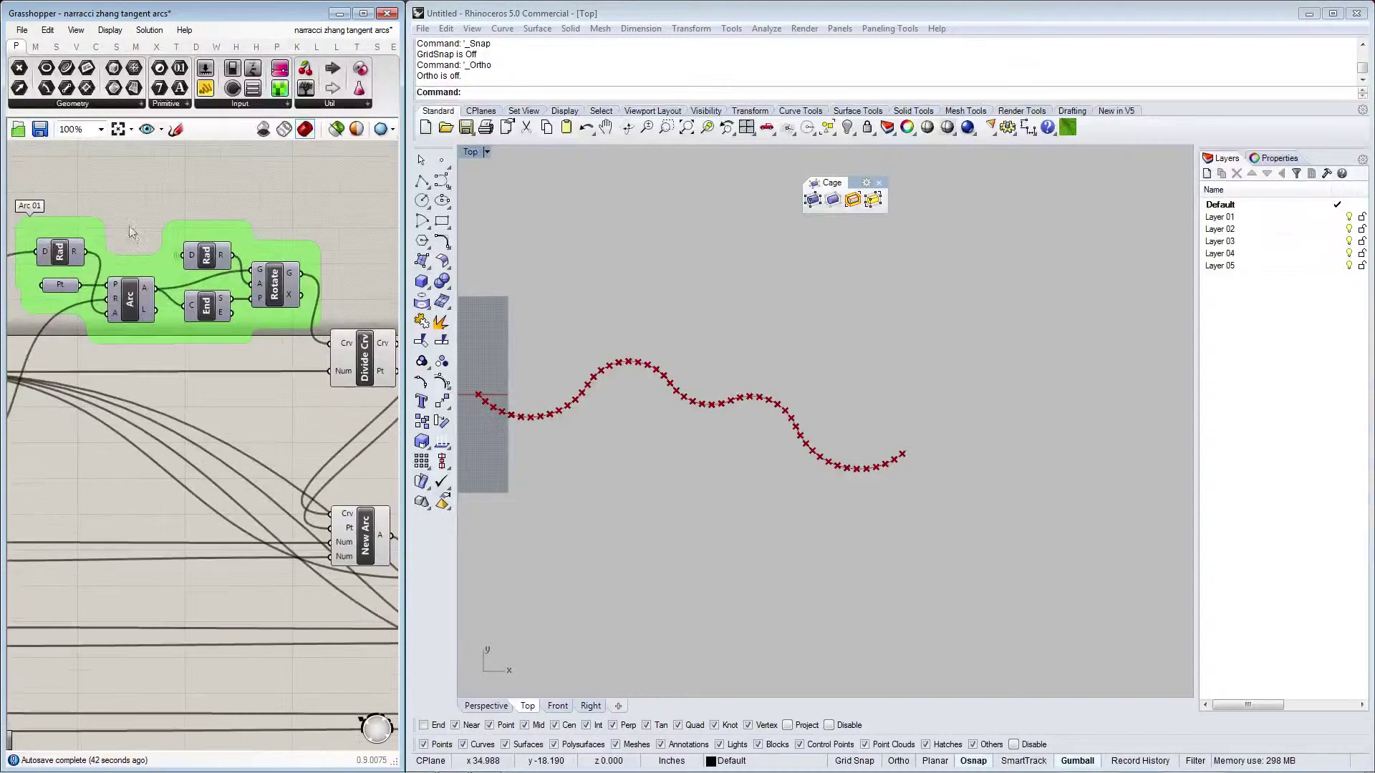
left_click(319, 333)
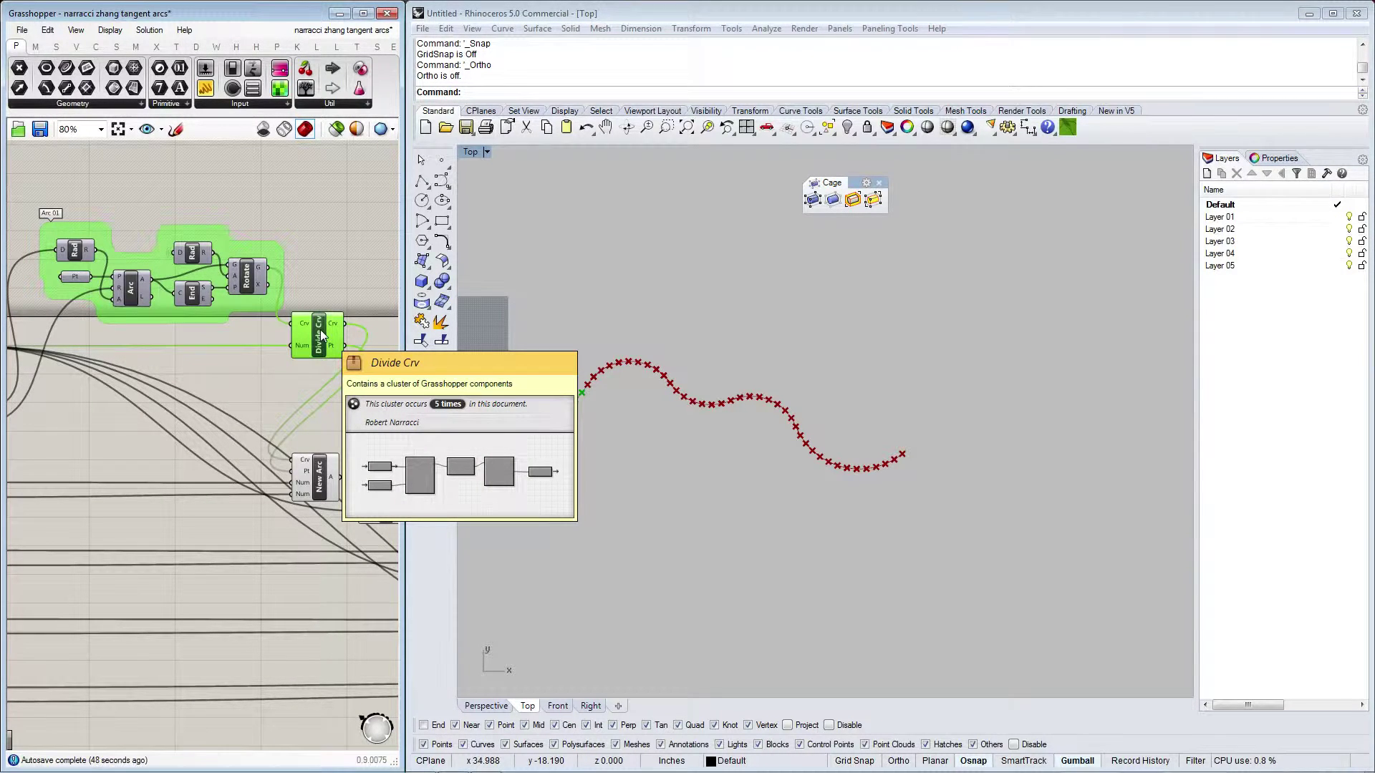
left_click(215, 430)
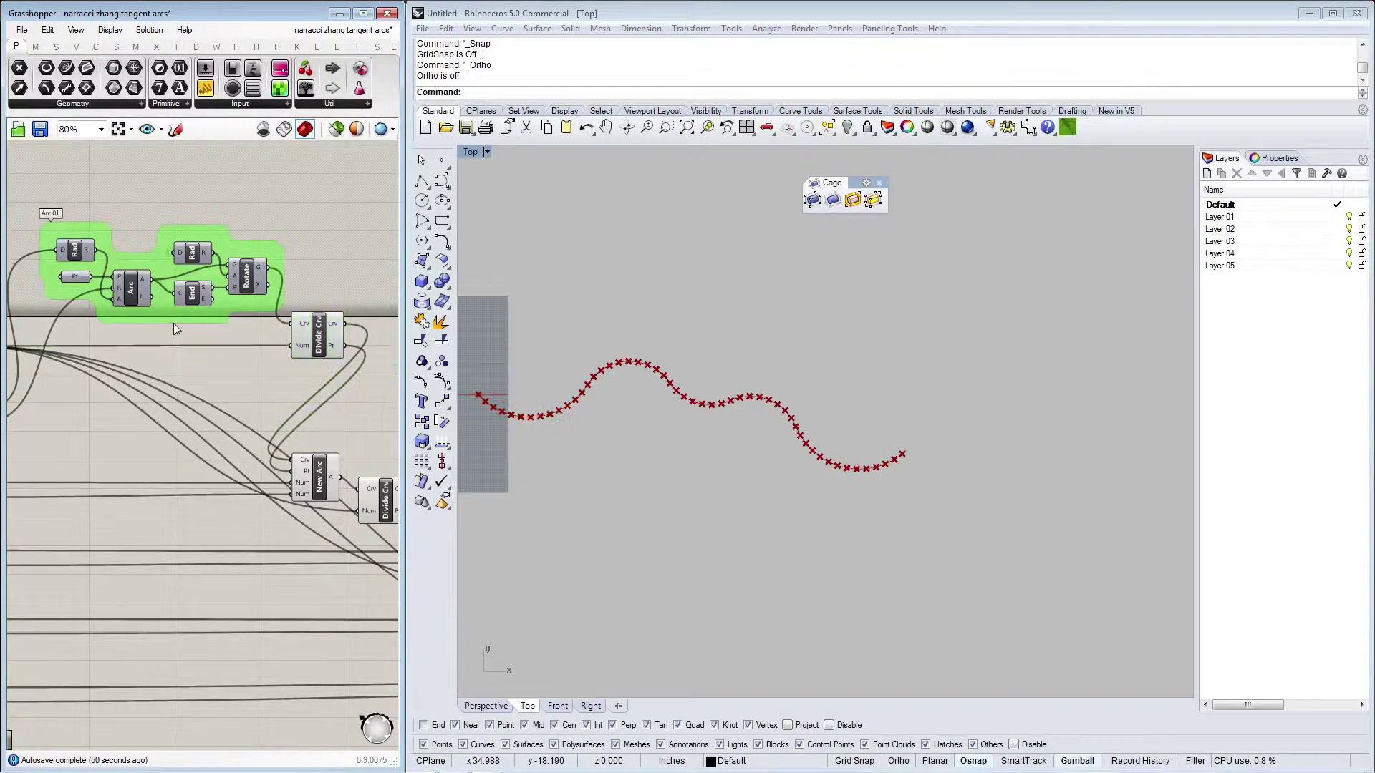
right_click_drag(215, 430, 292, 451)
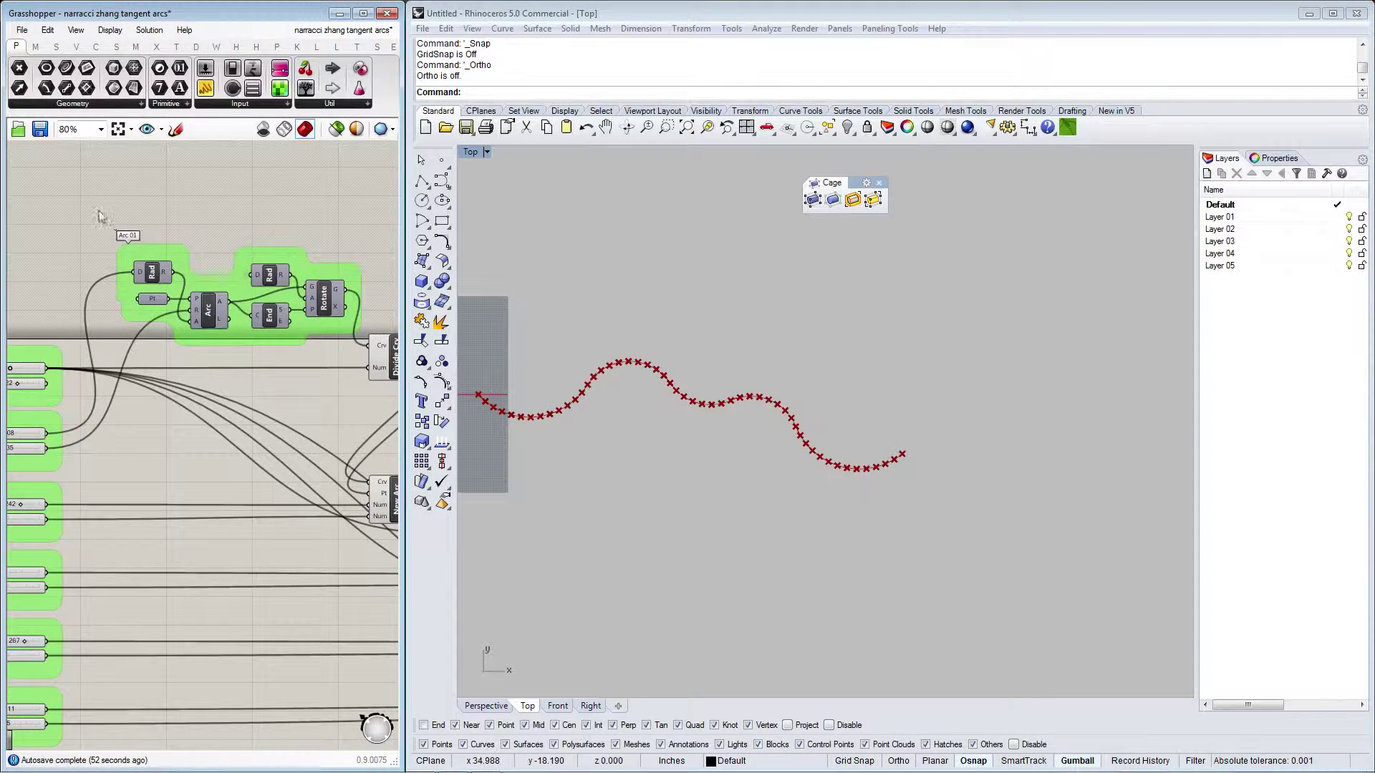
left_click_drag(99, 216, 350, 371)
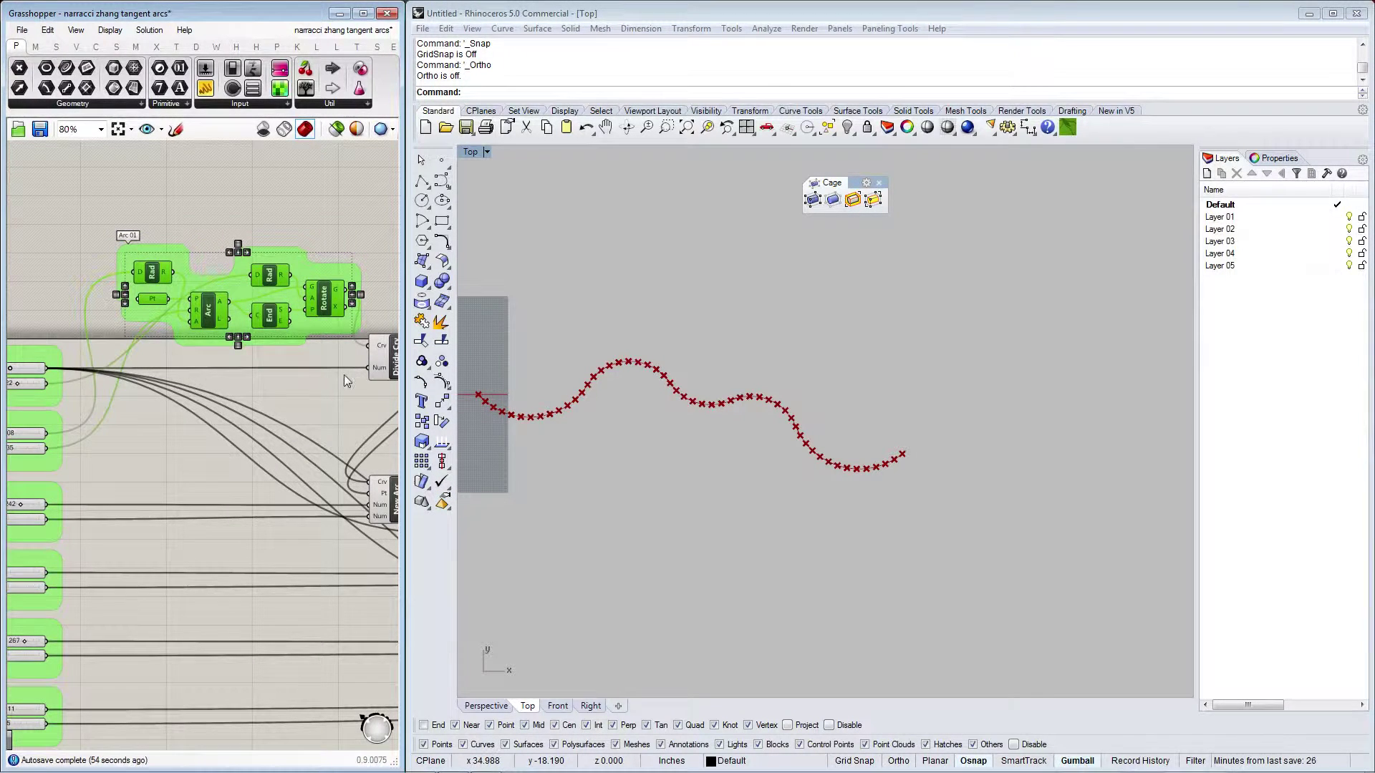
scroll(269, 308, "up", 2)
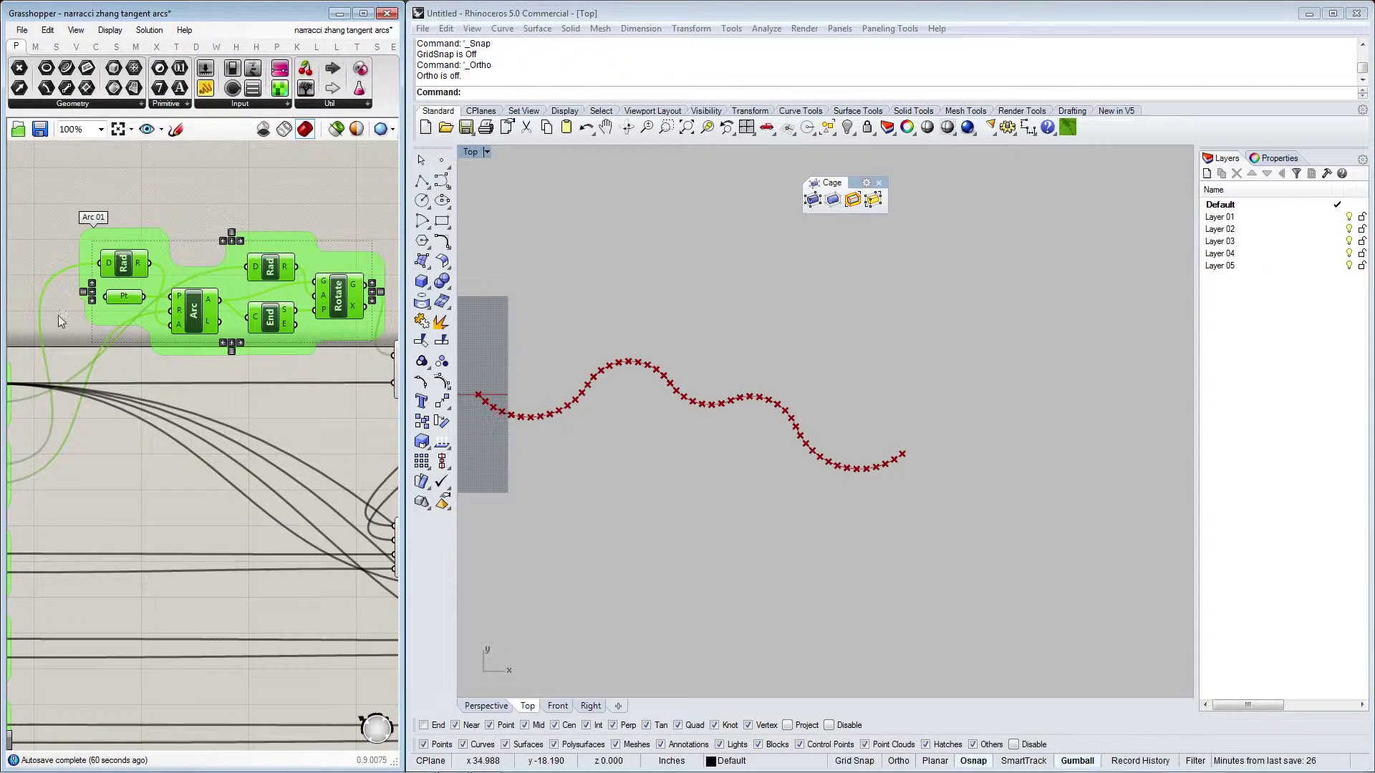
scroll(51, 315, "down", 2)
scroll(283, 344, "up", 3)
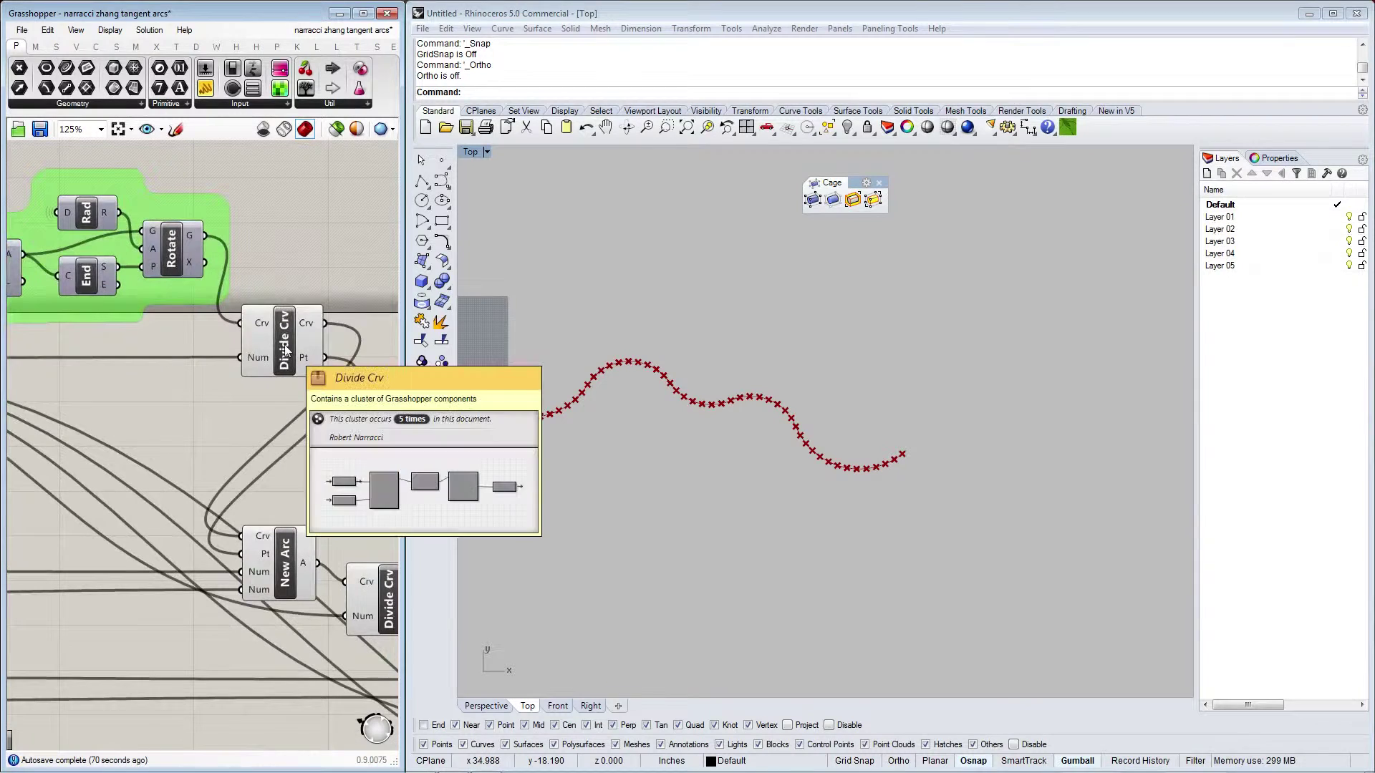
double_click(285, 349)
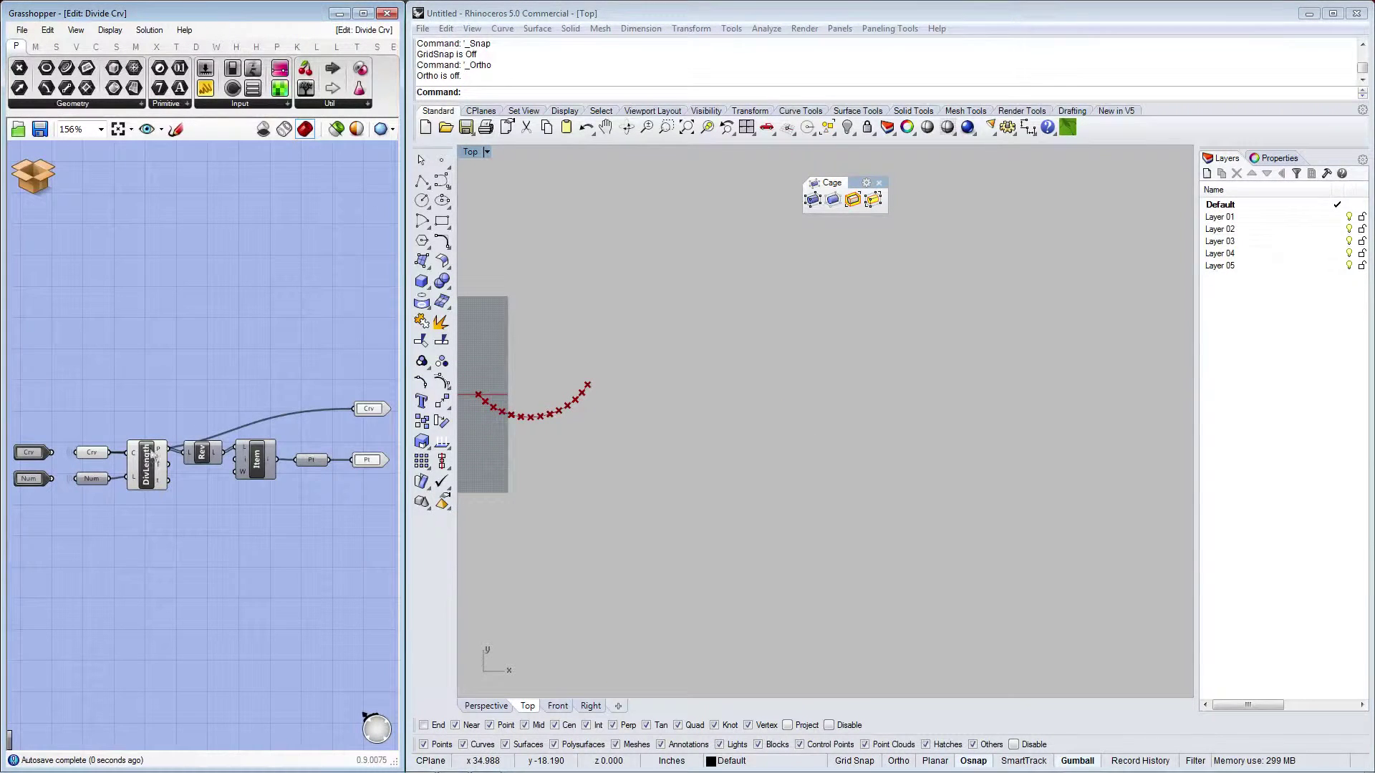
With Grasshopper maximized, centre the cluster's components and select DivLength, then restore the window.
left_click(363, 14)
scroll(53, 491, "up", 3)
right_click_drag(53, 492, 293, 461)
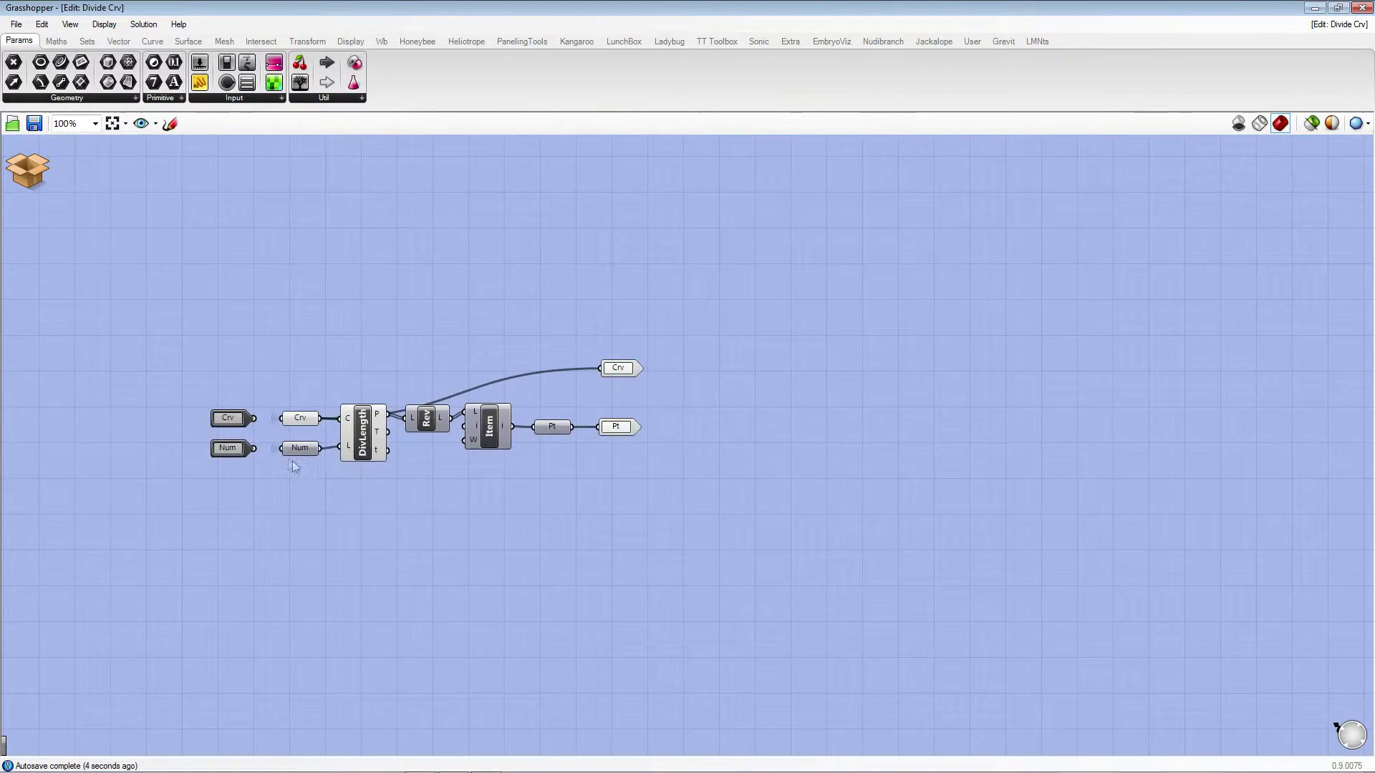
scroll(292, 461, "up", 2)
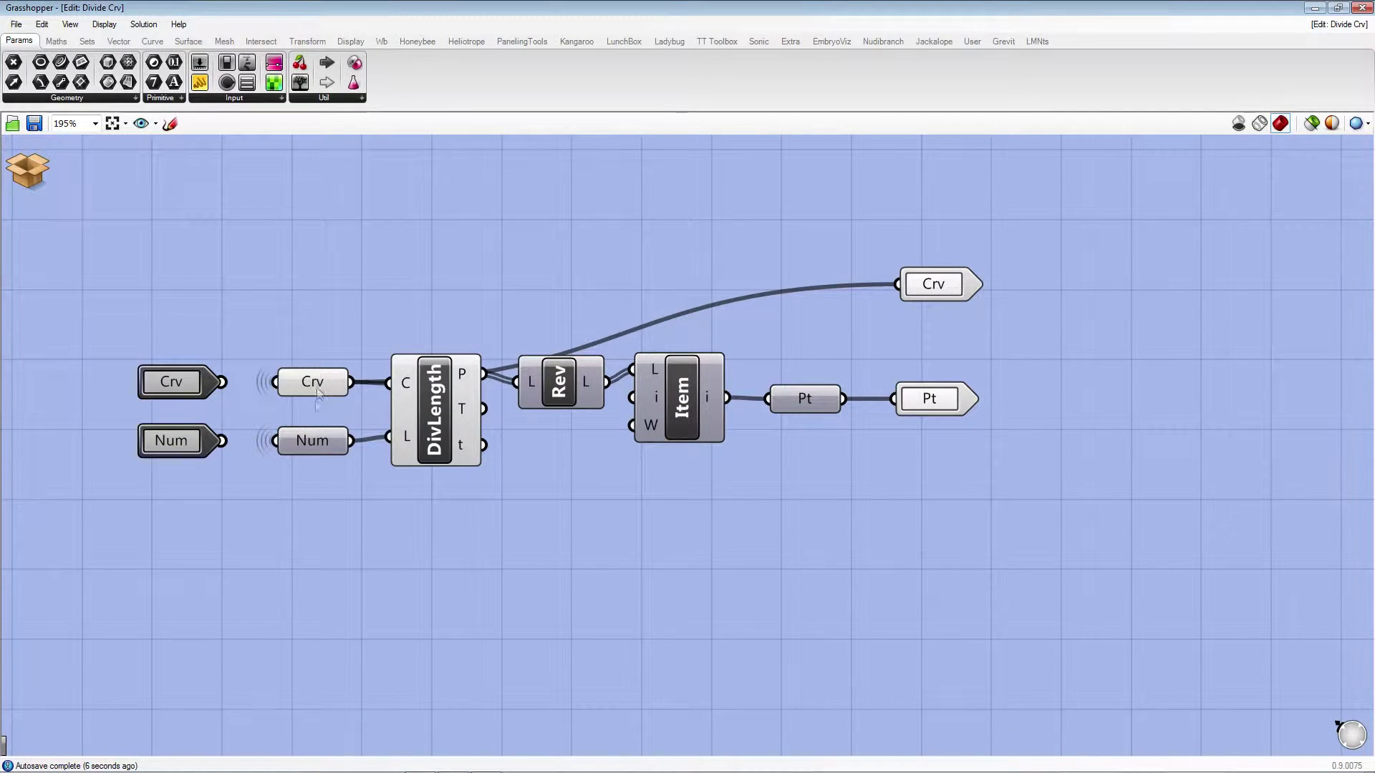
left_click(434, 421)
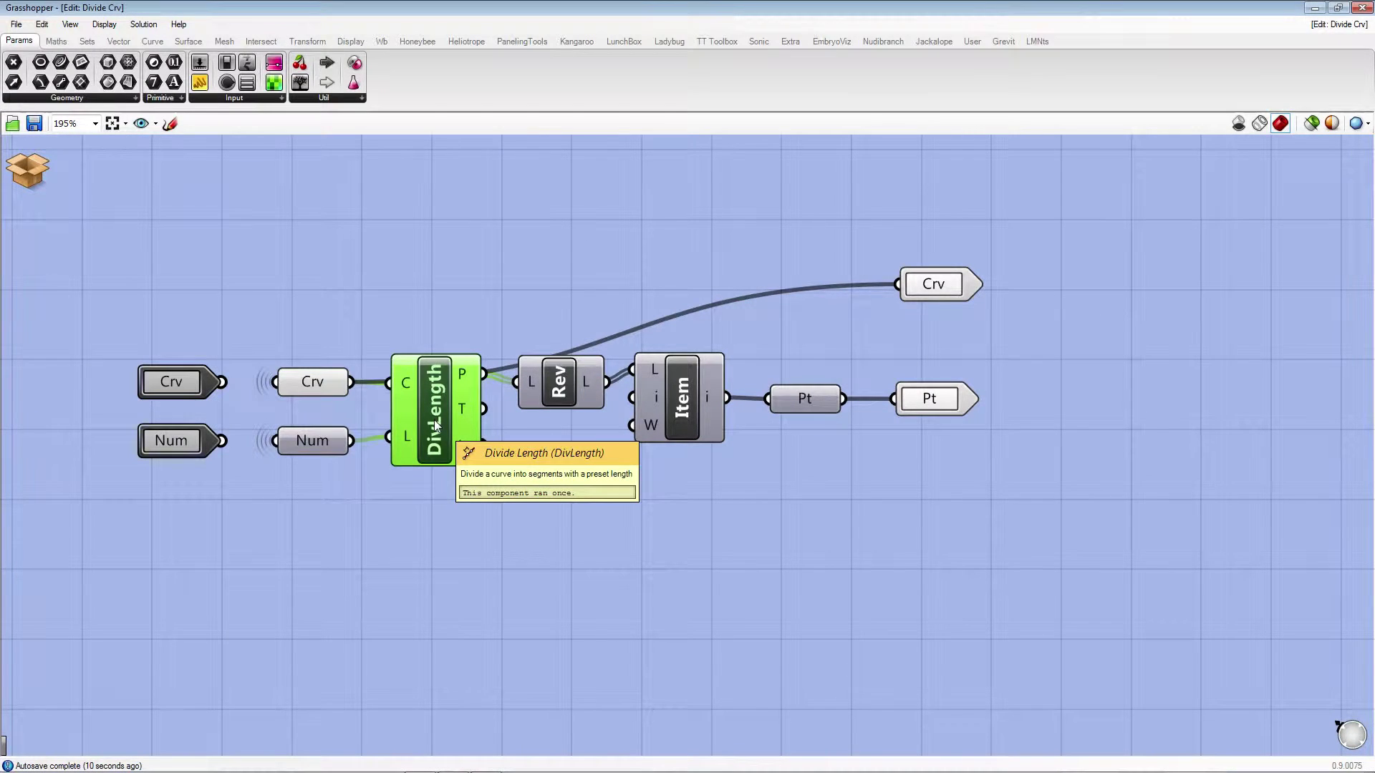
double_click(734, 12)
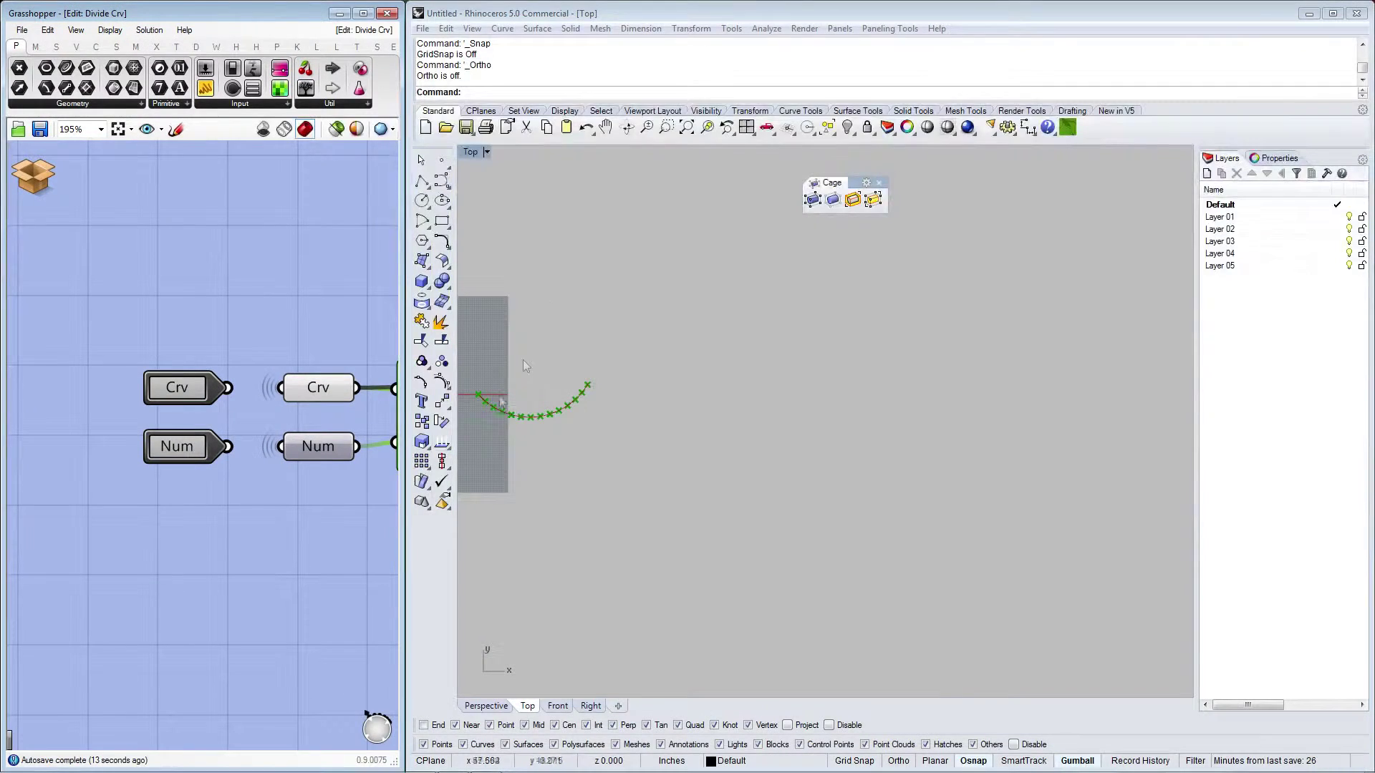
Preview the Rev, Item and Pt components of the Divide Crv cluster.
scroll(83, 544, "down", 4)
scroll(164, 494, "up", 3)
right_click_drag(272, 510, 195, 510)
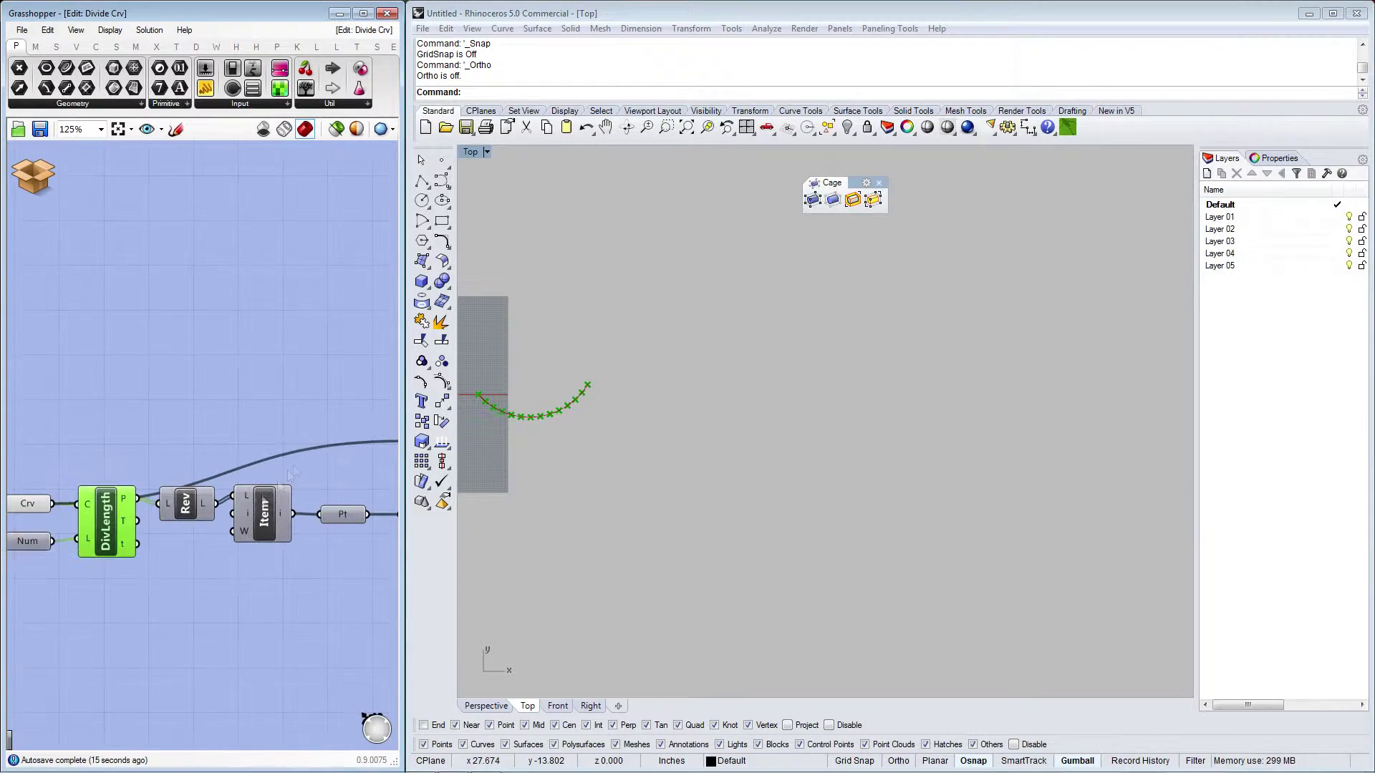
left_click(188, 506)
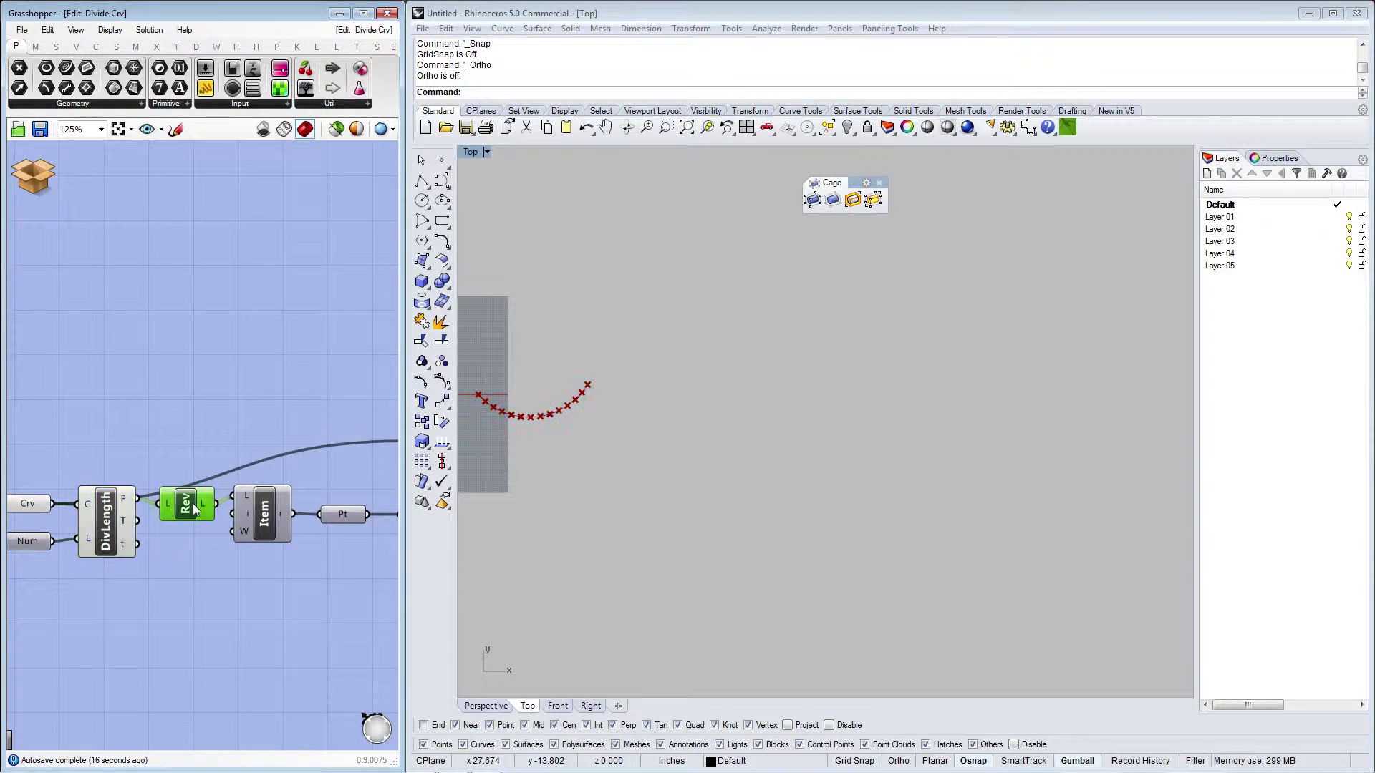
left_click(266, 522)
scroll(266, 523, "down", 2)
scroll(181, 531, "up", 3)
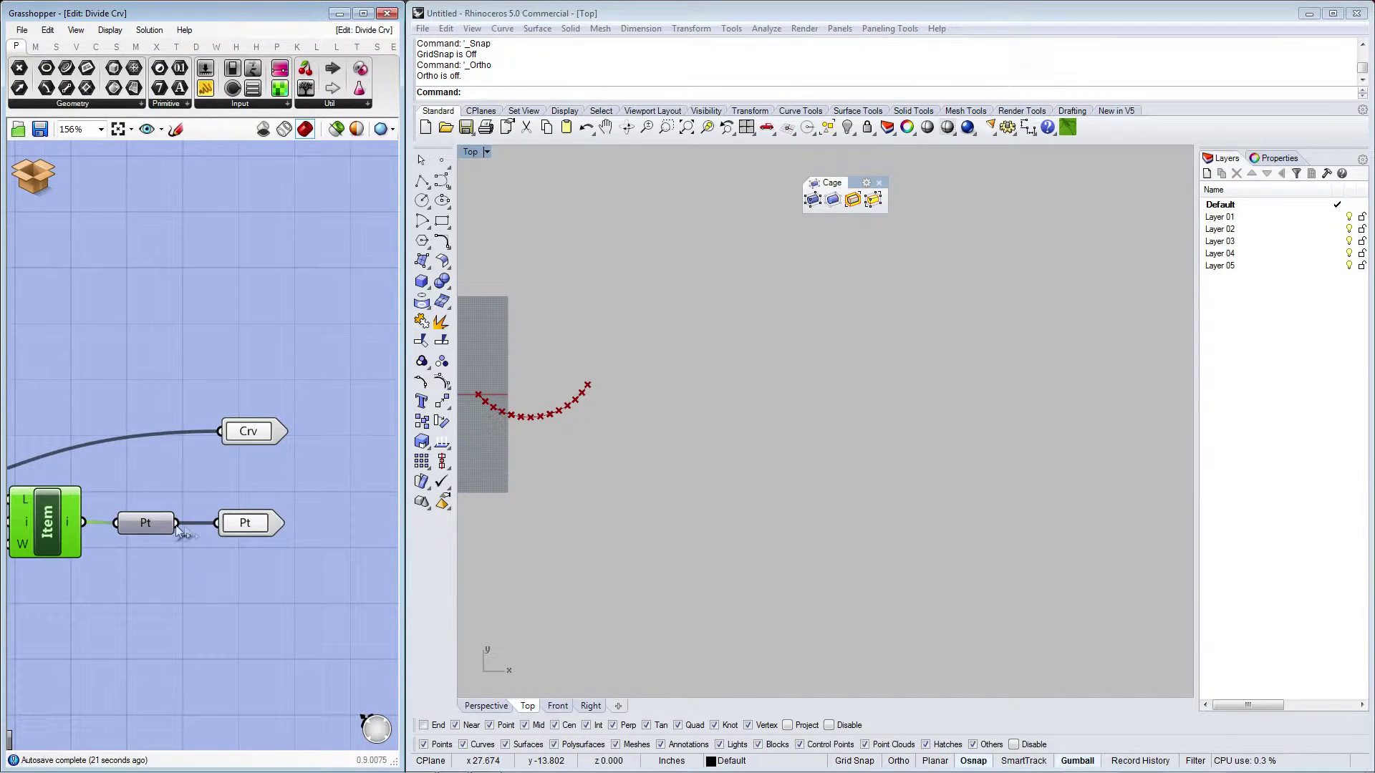
left_click(160, 527)
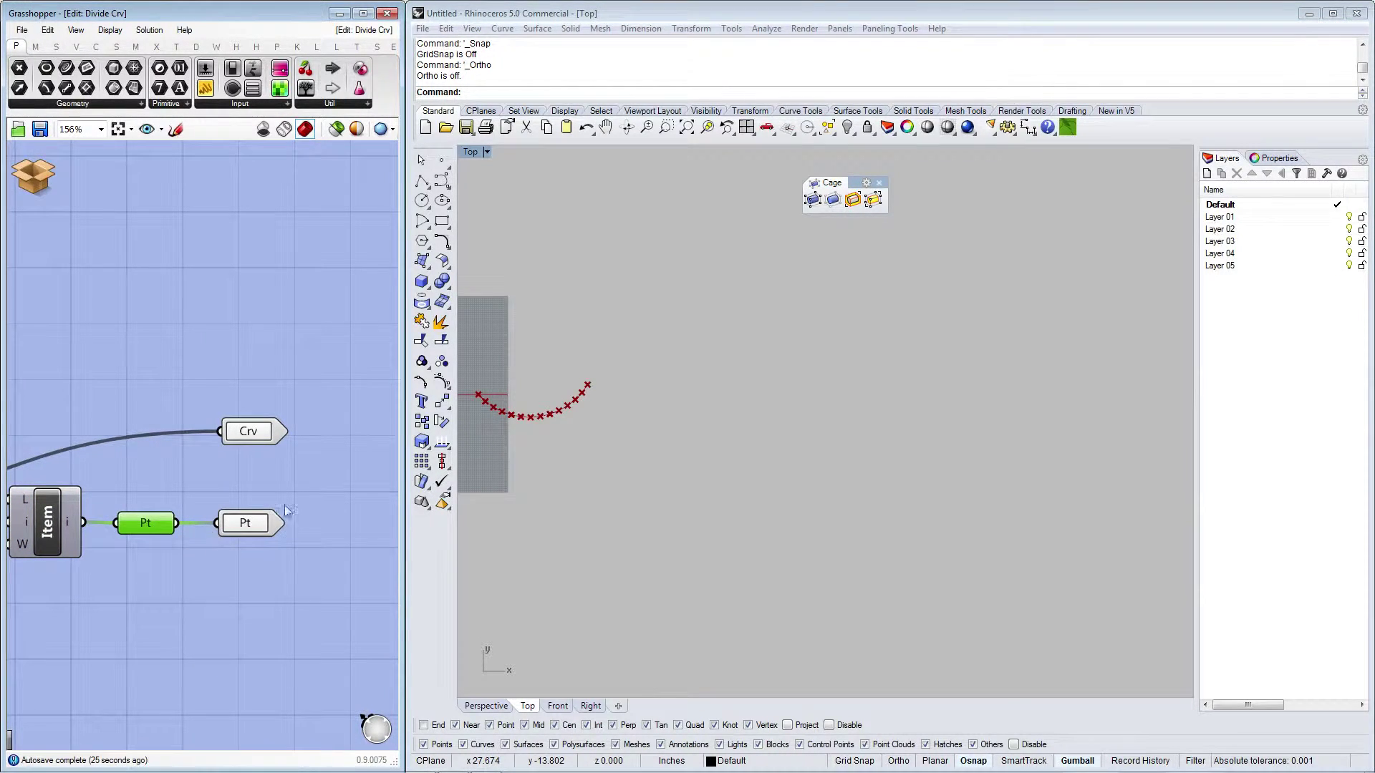
Reselect Rev, then leave the cluster editor for the main definition.
scroll(307, 495, "down", 1)
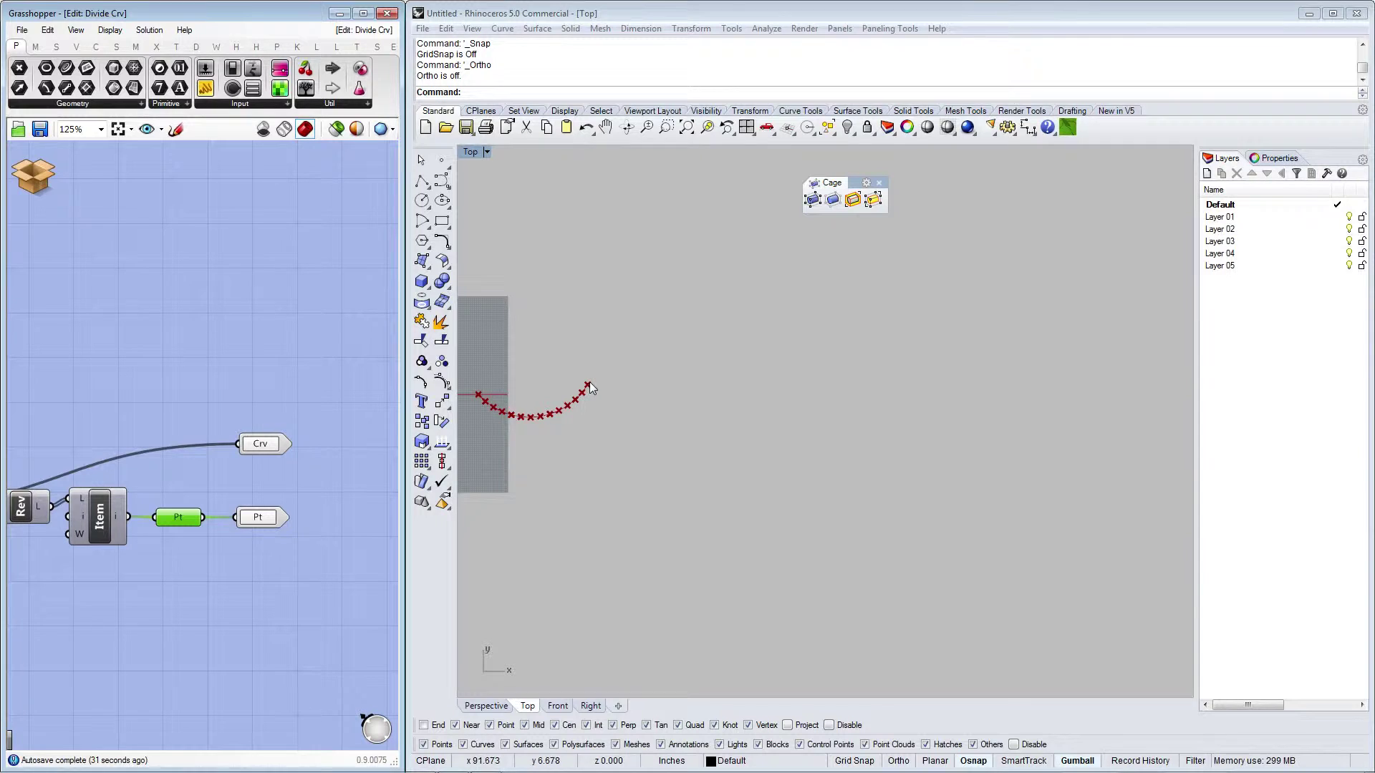
scroll(583, 378, "up", 5)
scroll(583, 378, "up", 5)
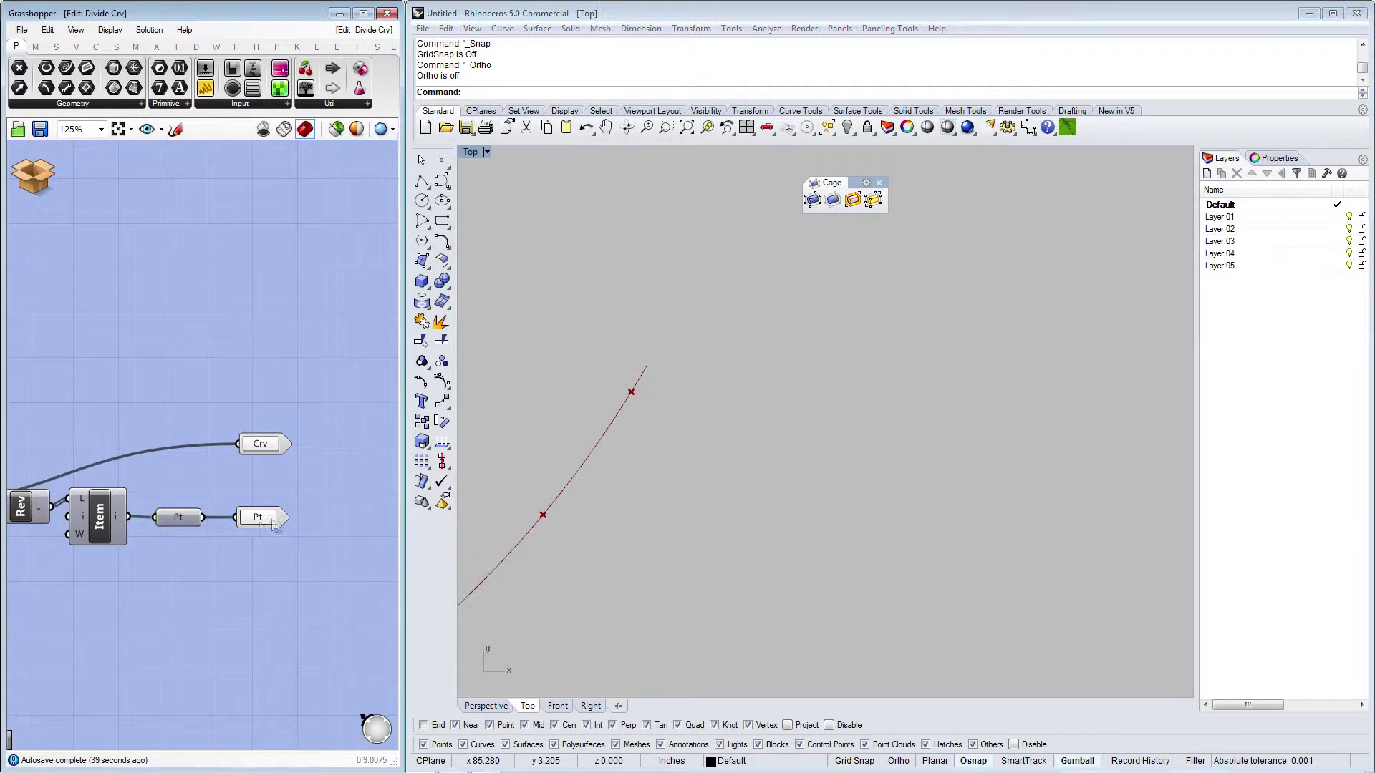
scroll(136, 487, "up", 2)
left_click(136, 487)
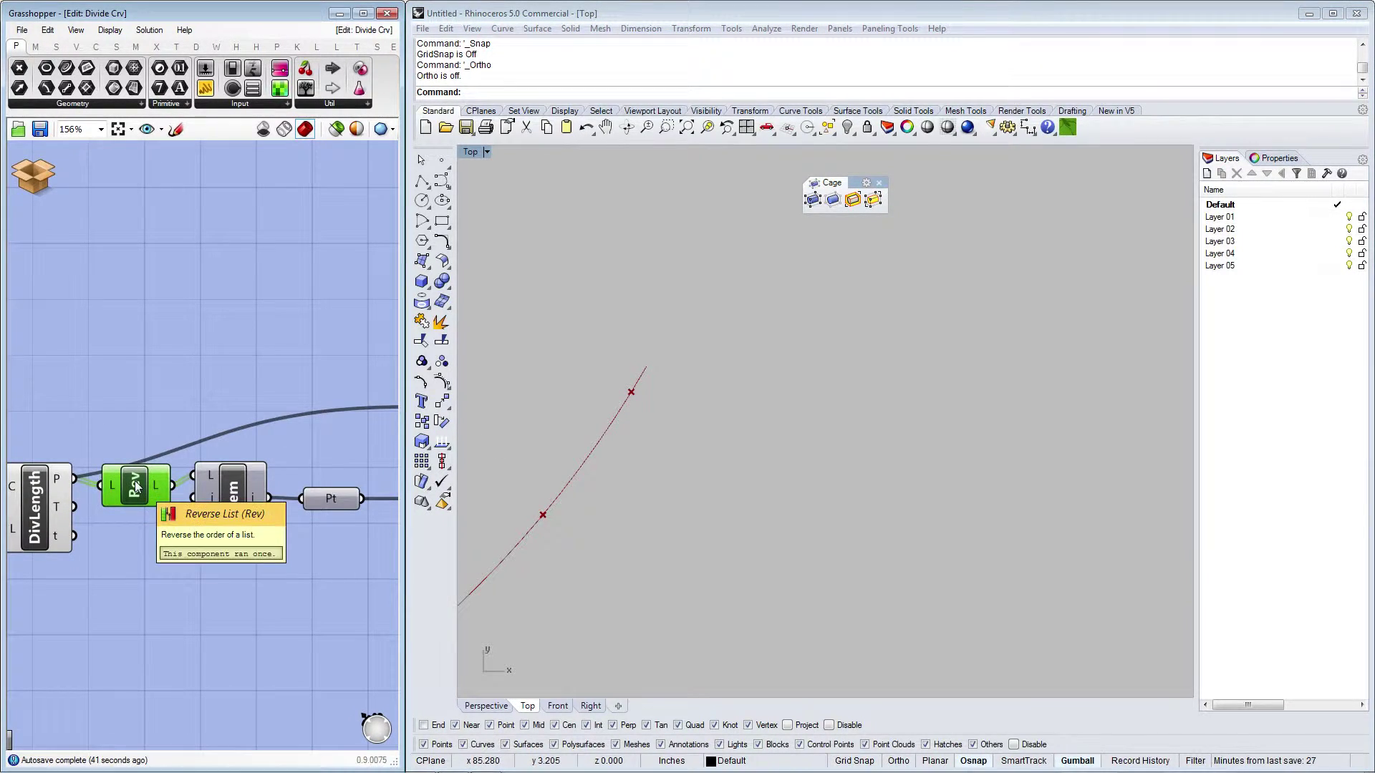
mouse_move(213, 504)
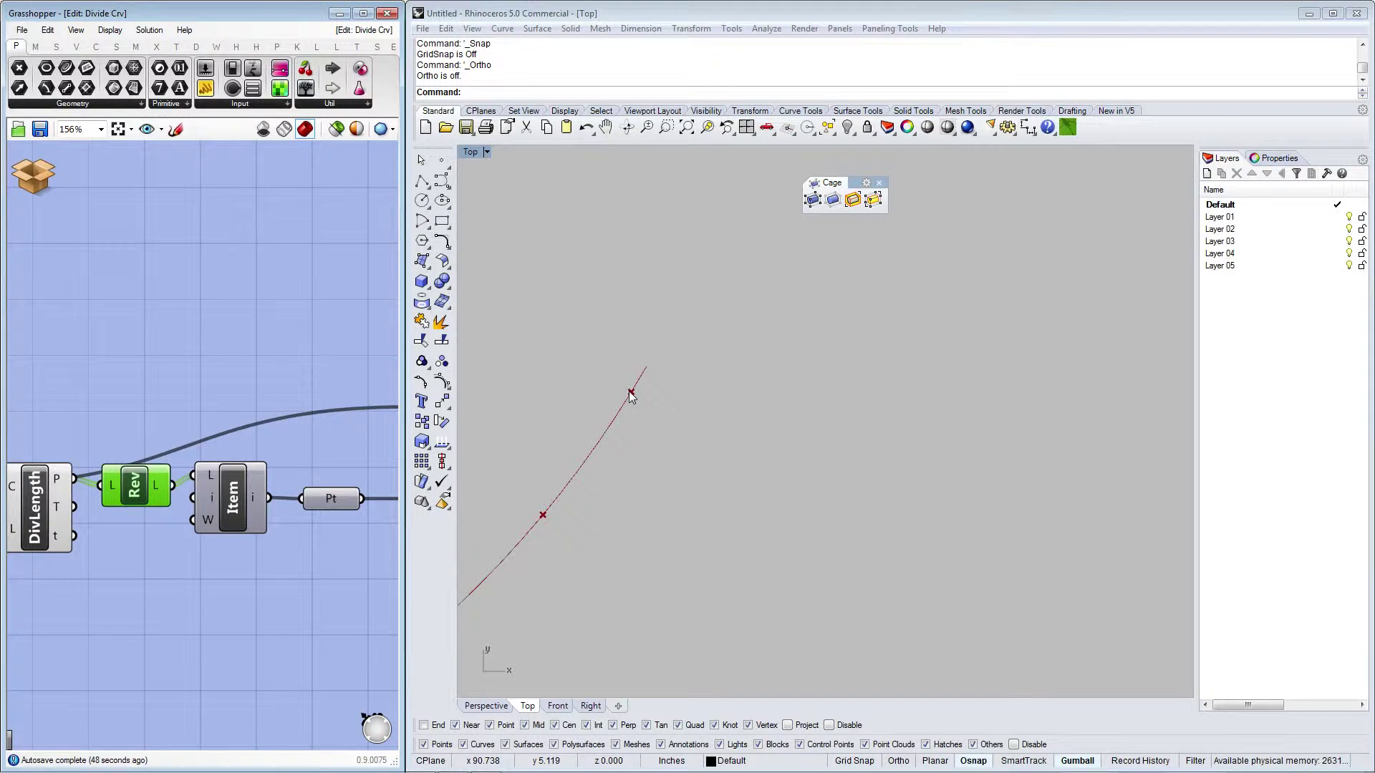
left_click(30, 177)
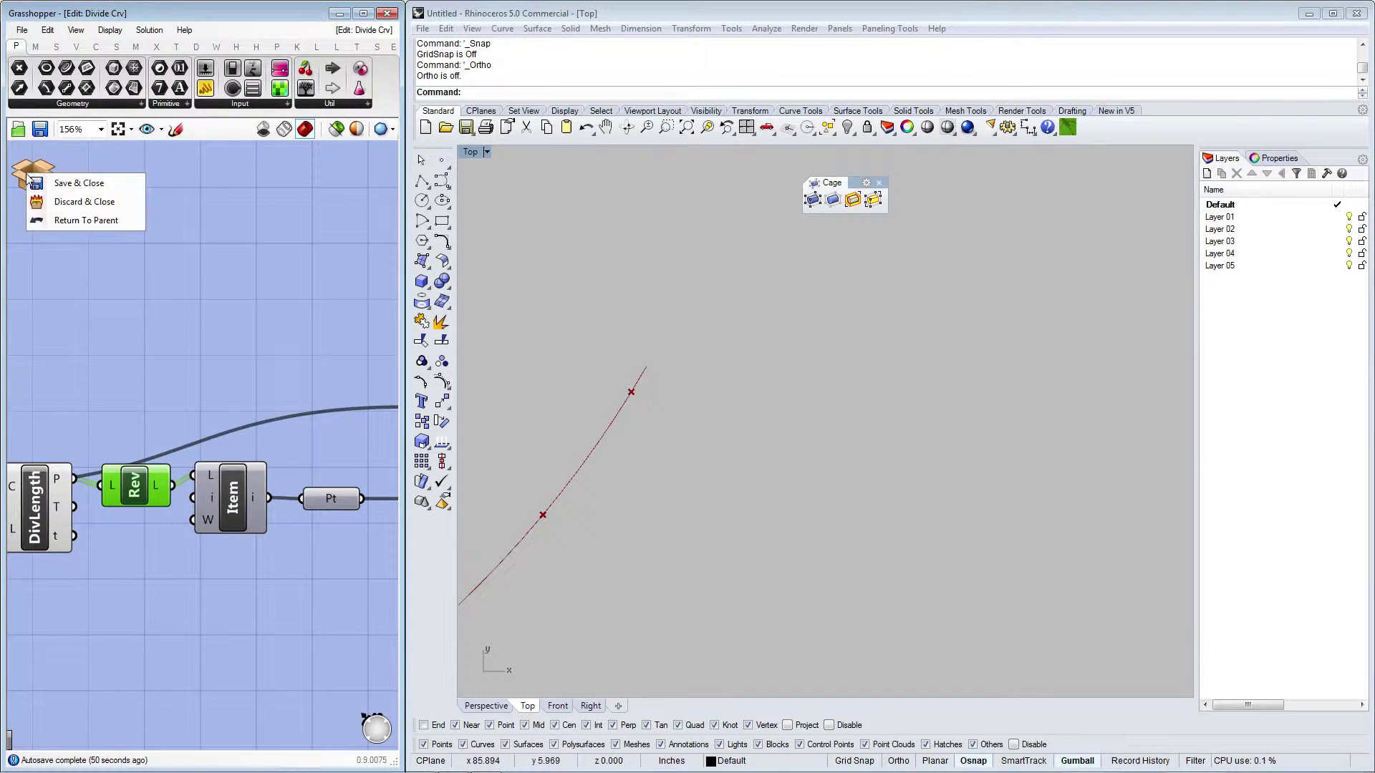
left_click(57, 202)
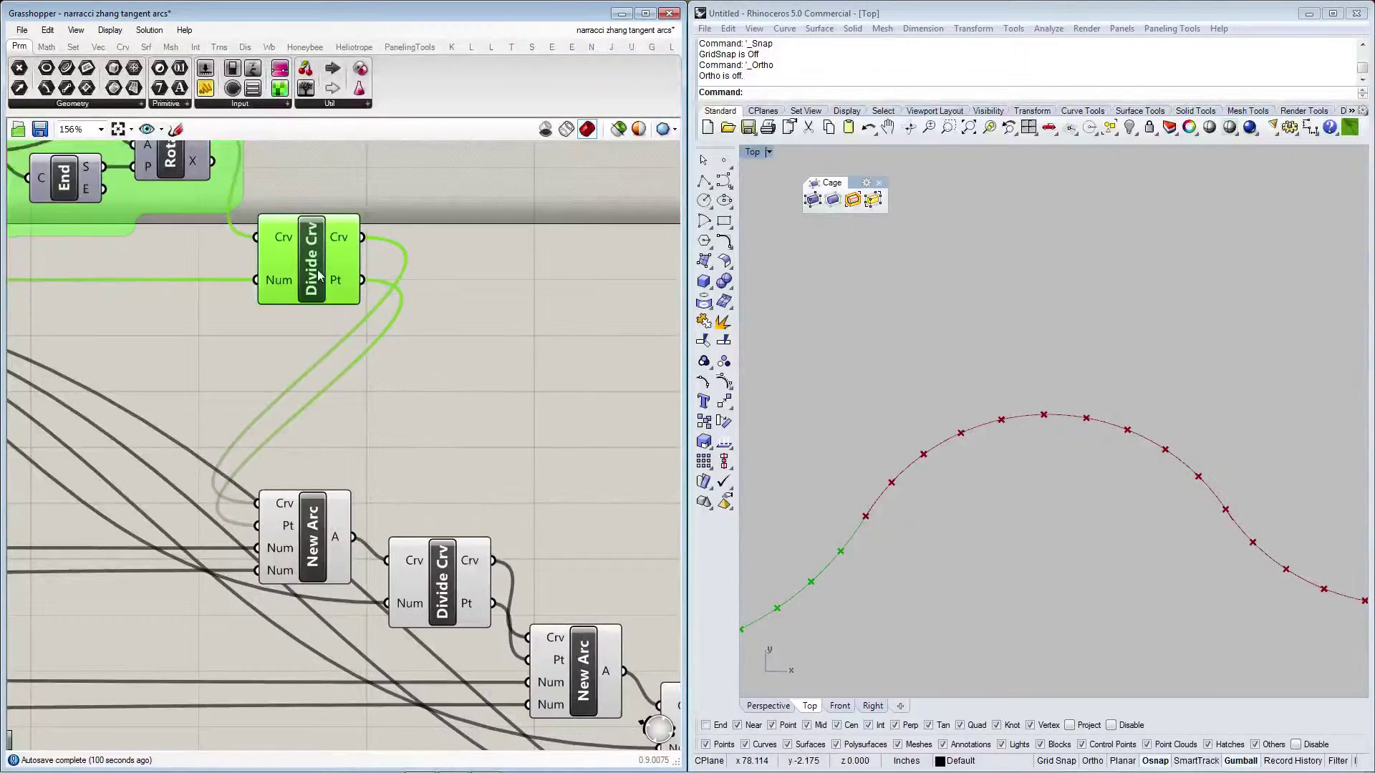
Select the next two Divide Crv clusters down the chain to view their points.
left_click(440, 581)
scroll(400, 365, "down", 1)
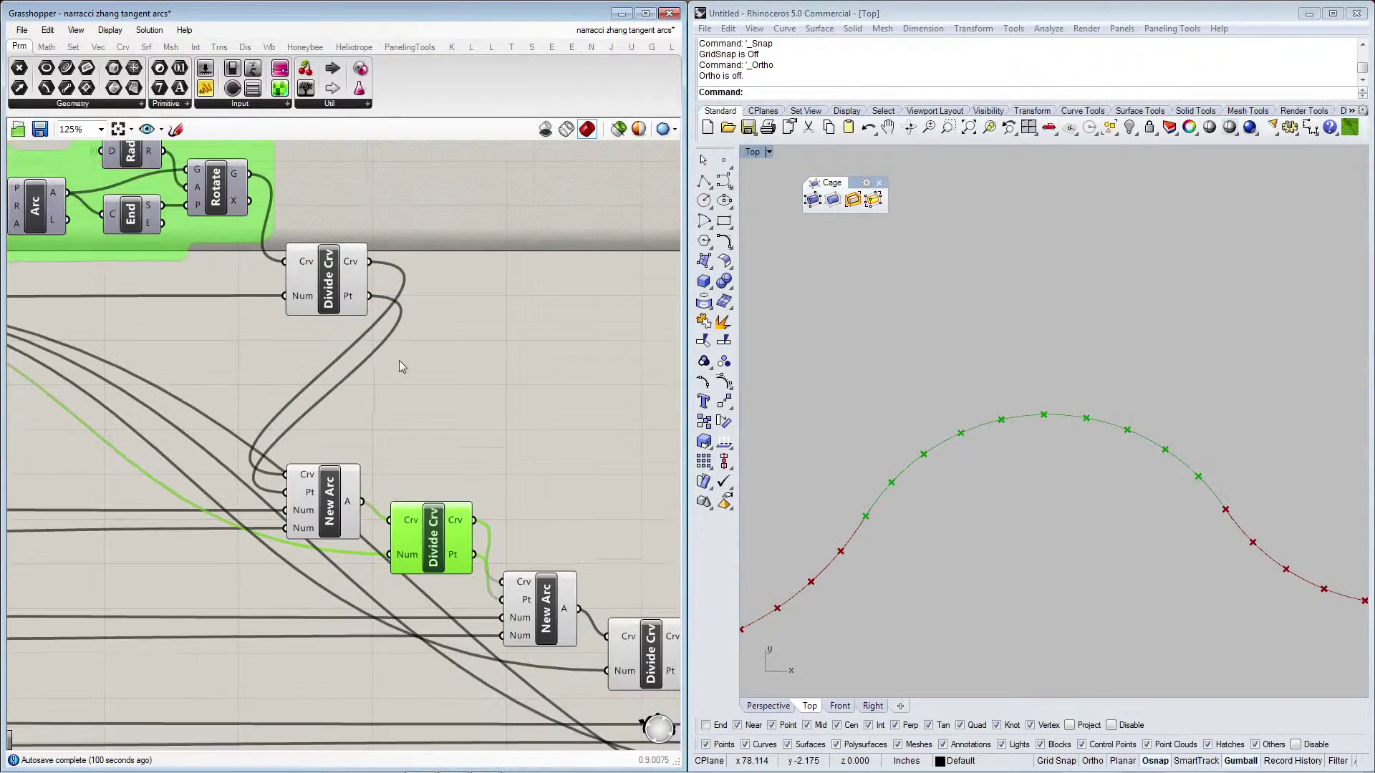
scroll(406, 442, "down", 3)
scroll(498, 540, "up", 2)
left_click(544, 569)
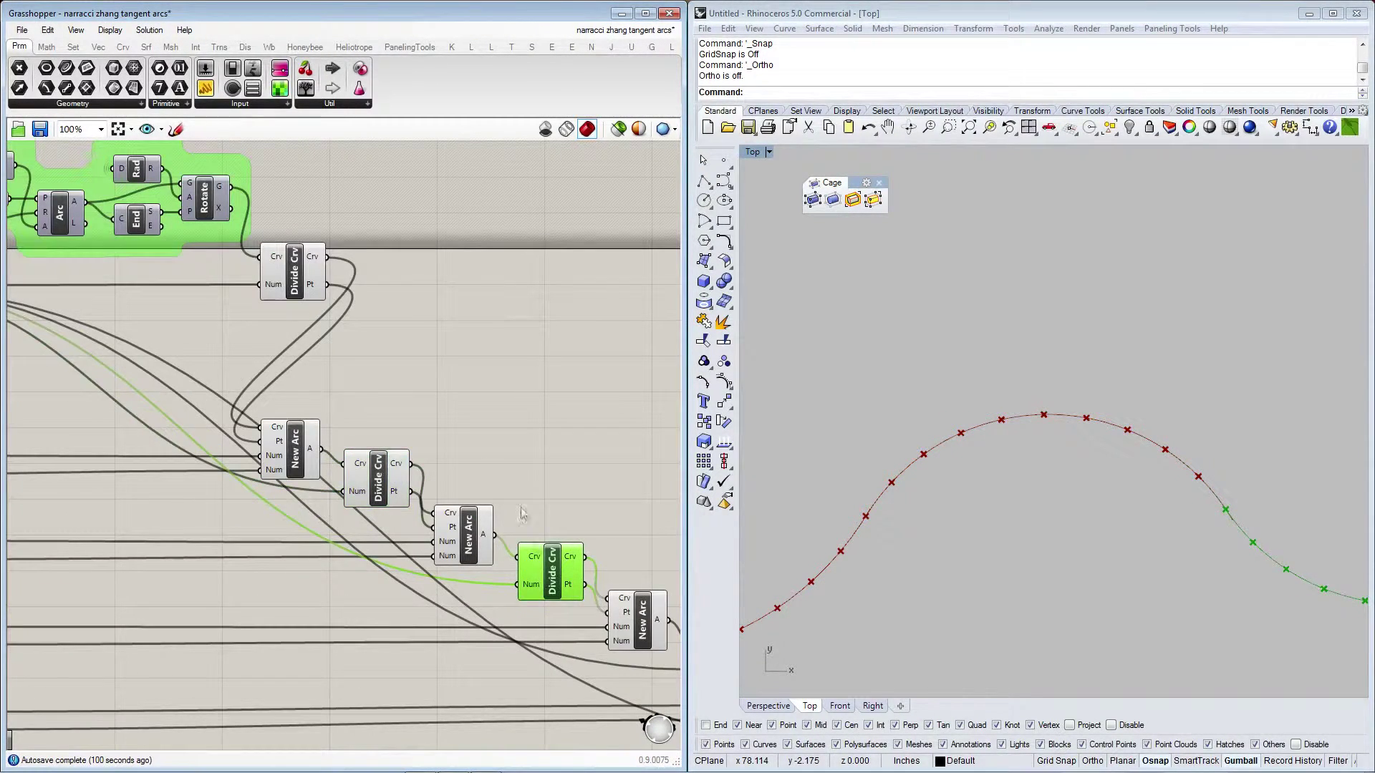
scroll(241, 379, "down", 2)
scroll(865, 372, "down", 5)
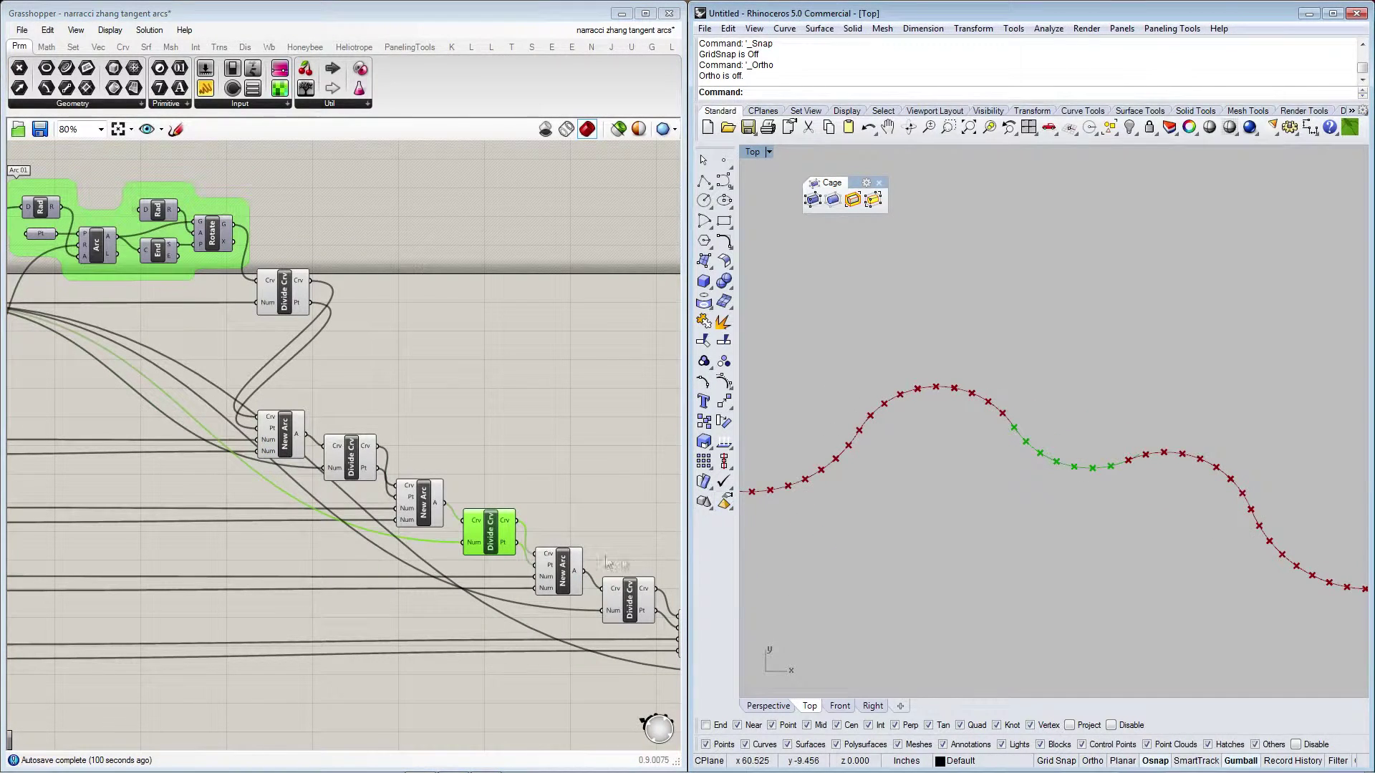
Preview one more Divide Crv, deselect it, and select the New Arc cluster.
left_click(547, 476)
scroll(551, 487, "down", 2)
scroll(601, 558, "up", 2)
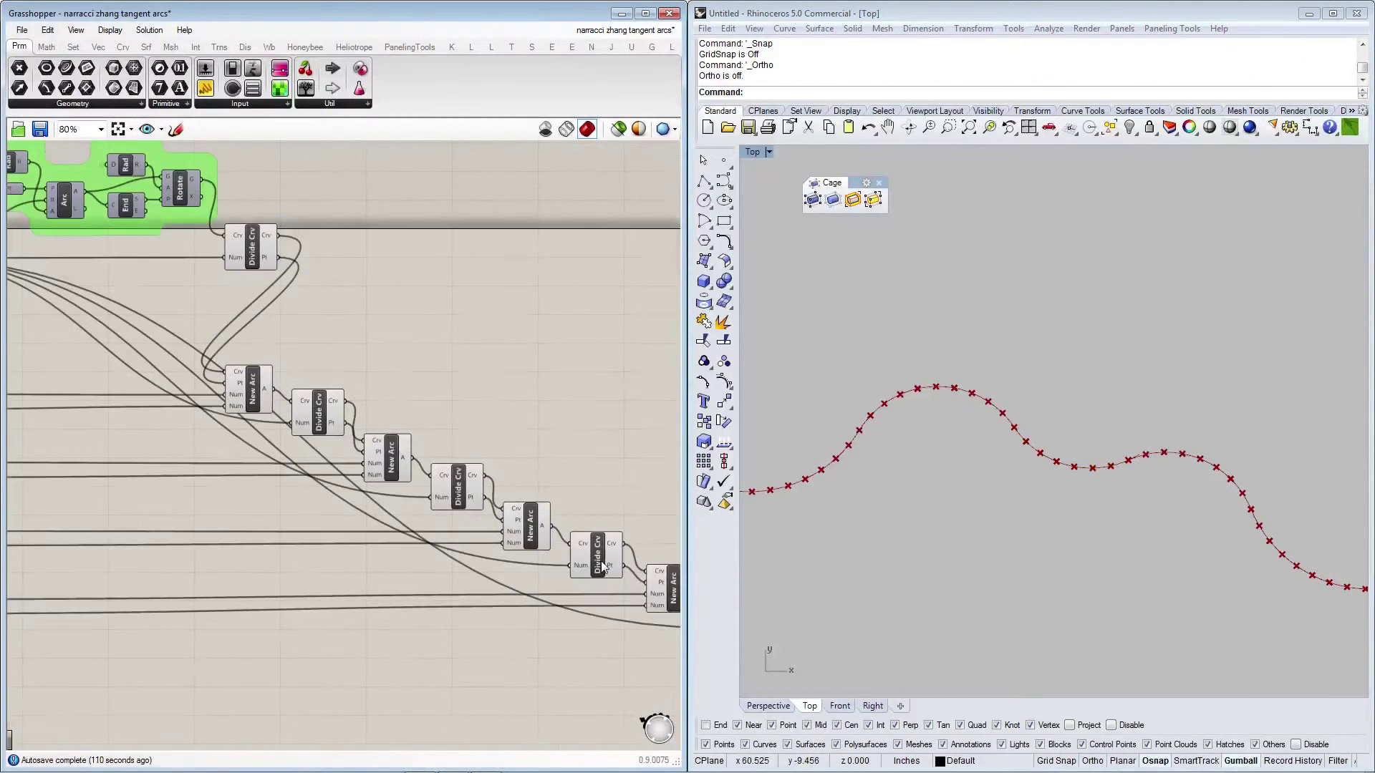
left_click(601, 567)
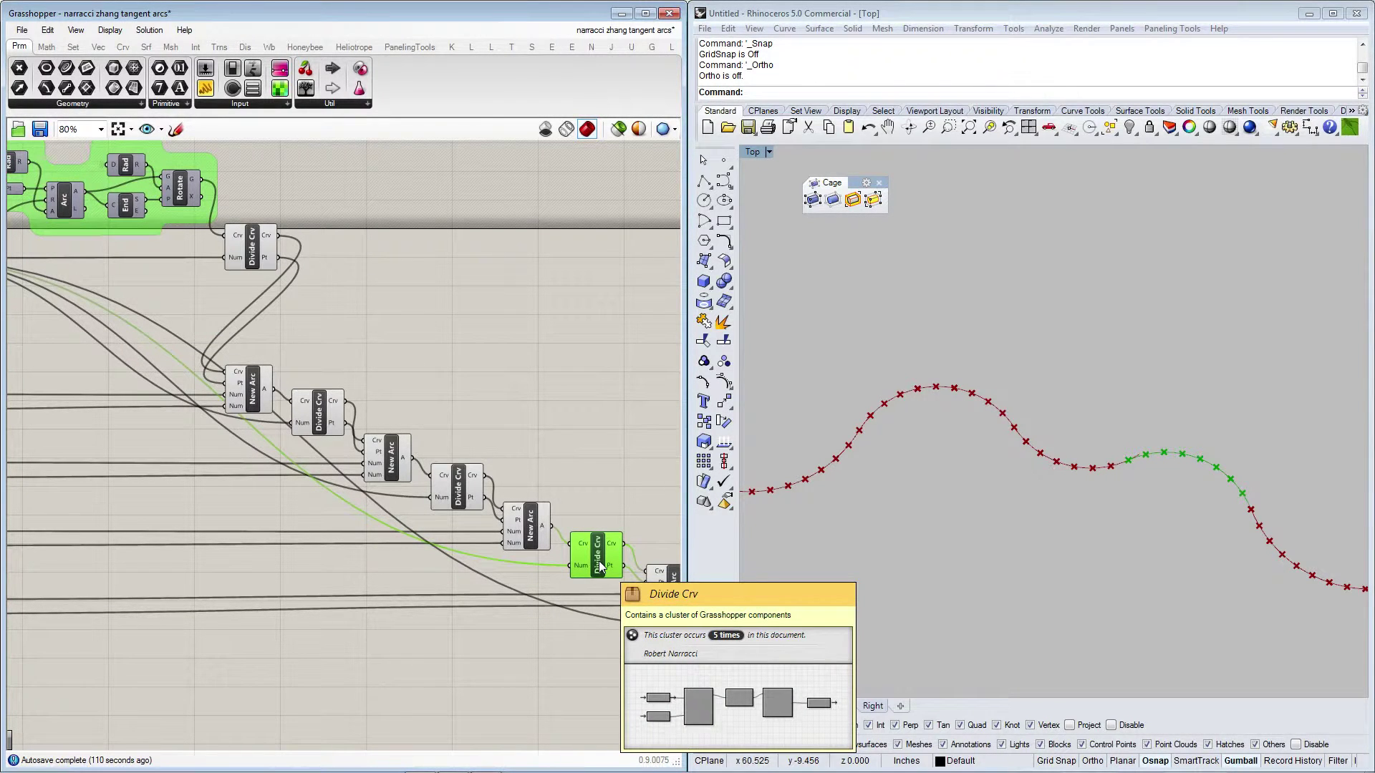
left_click(505, 436)
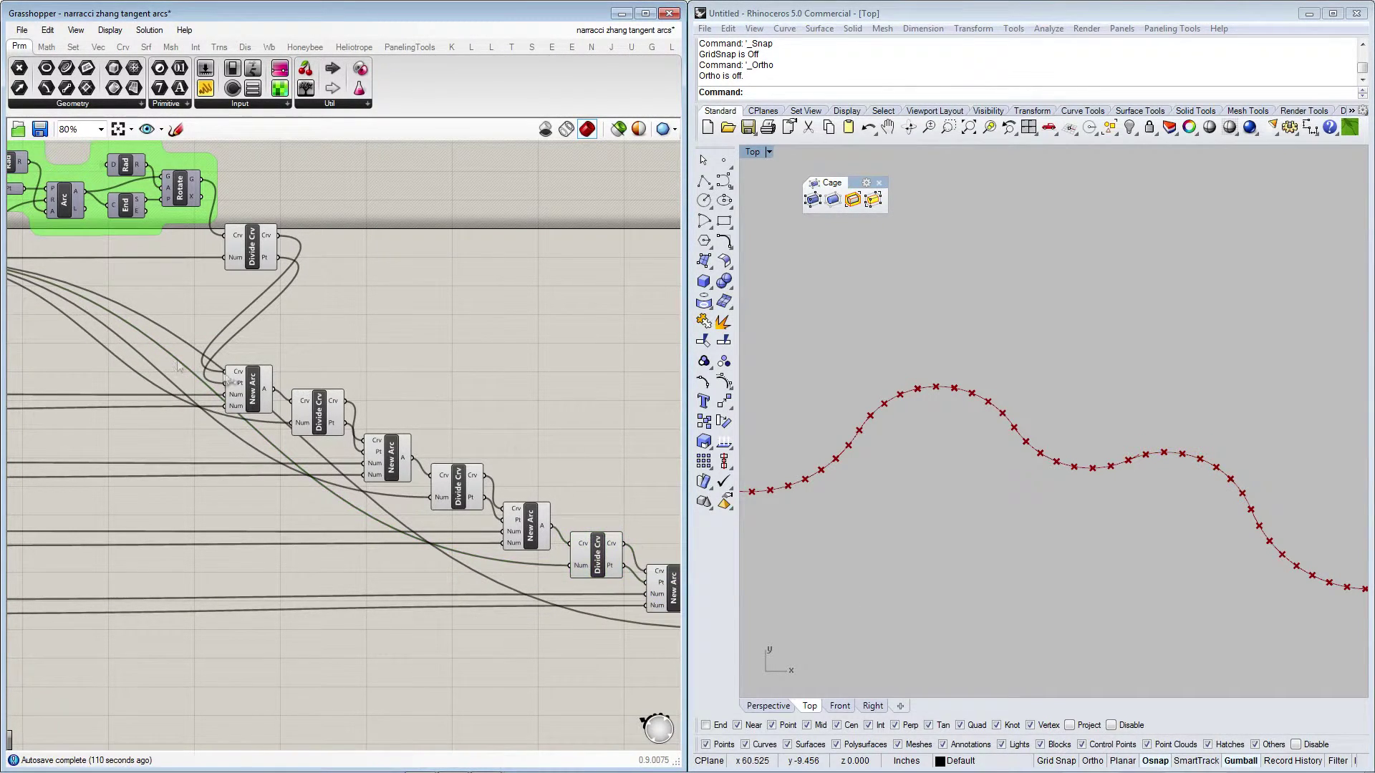
scroll(179, 368, "up", 5)
left_click(349, 402)
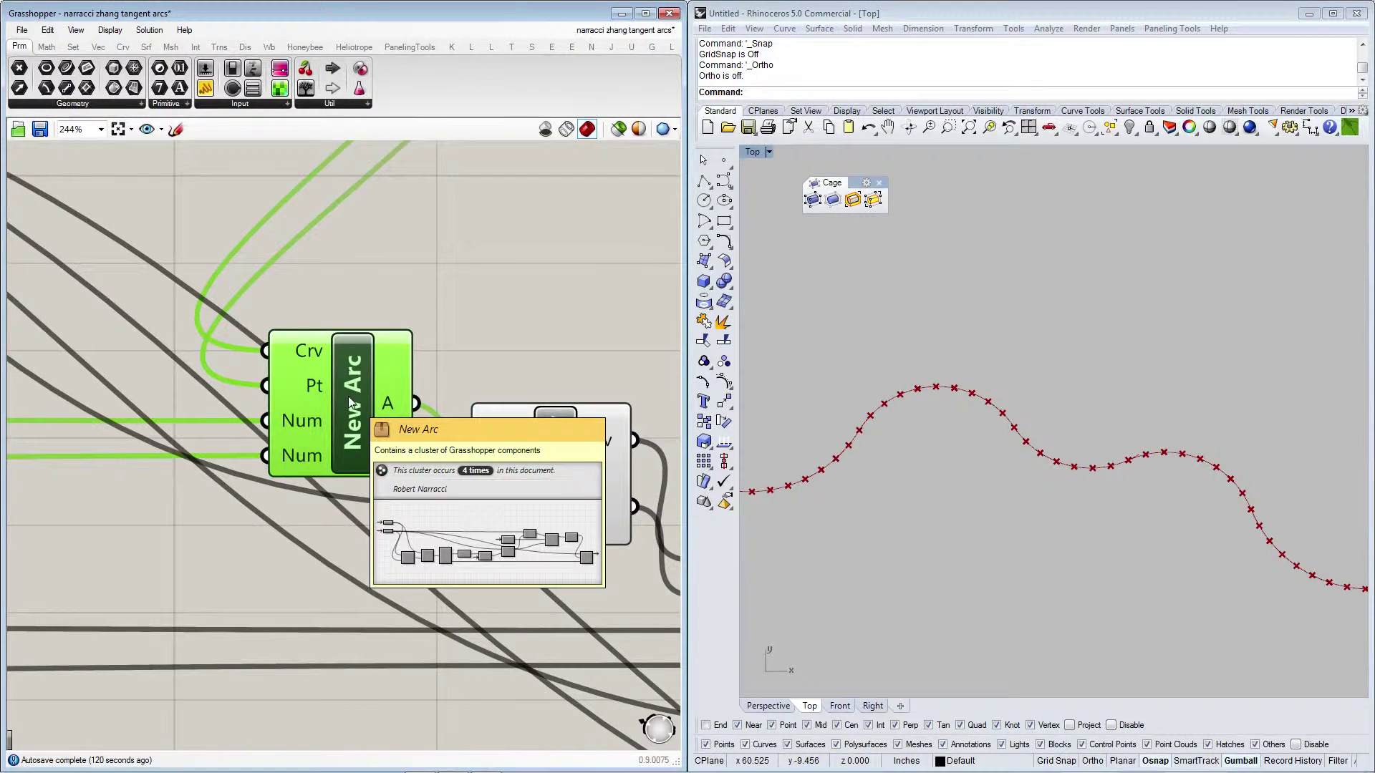
Open the New Arc cluster and preview only its selected components' geometry in Rhino.
double_click(351, 411)
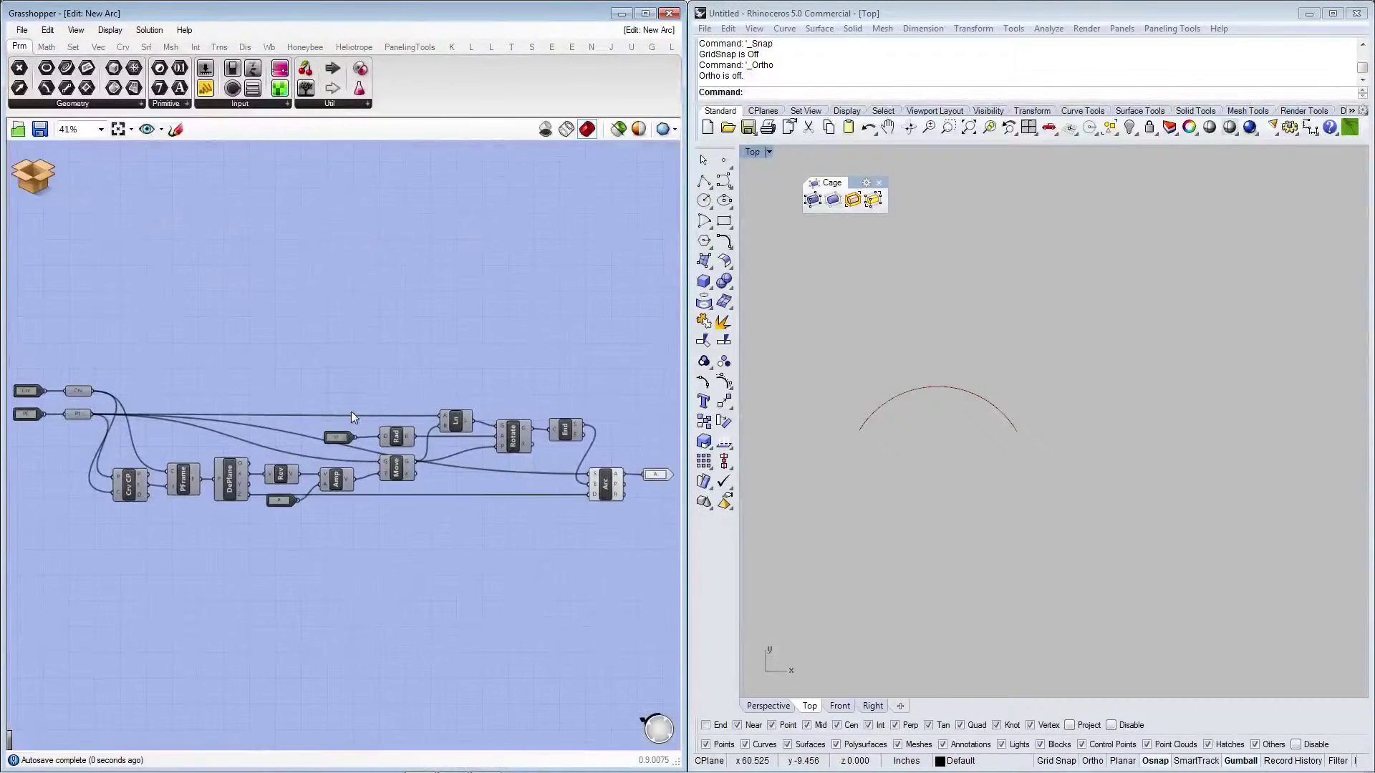
left_click_drag(563, 331, 143, 526)
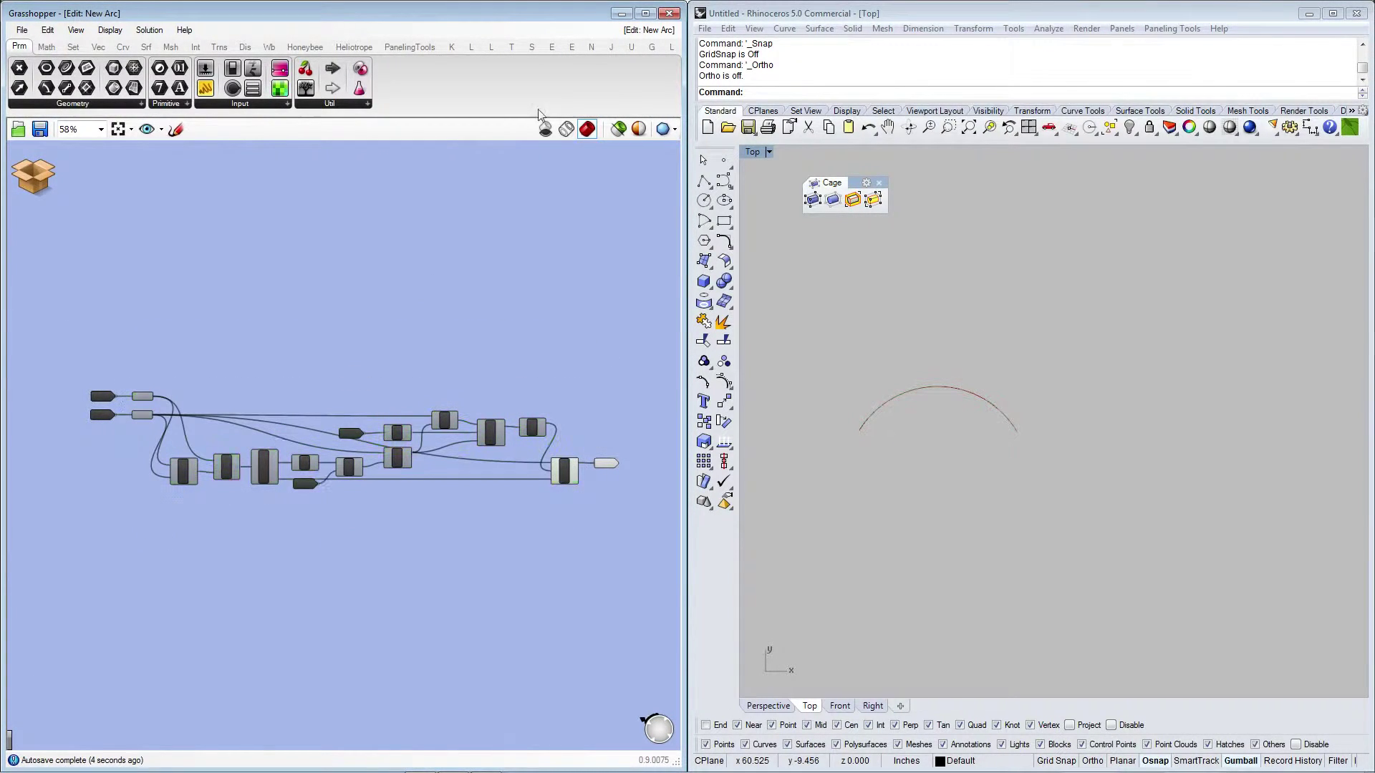
left_click(618, 128)
scroll(114, 471, "up", 4)
Preview the Crv input arc and the PFrame perpendicular frame in Rhino's Perspective view.
left_click(153, 316)
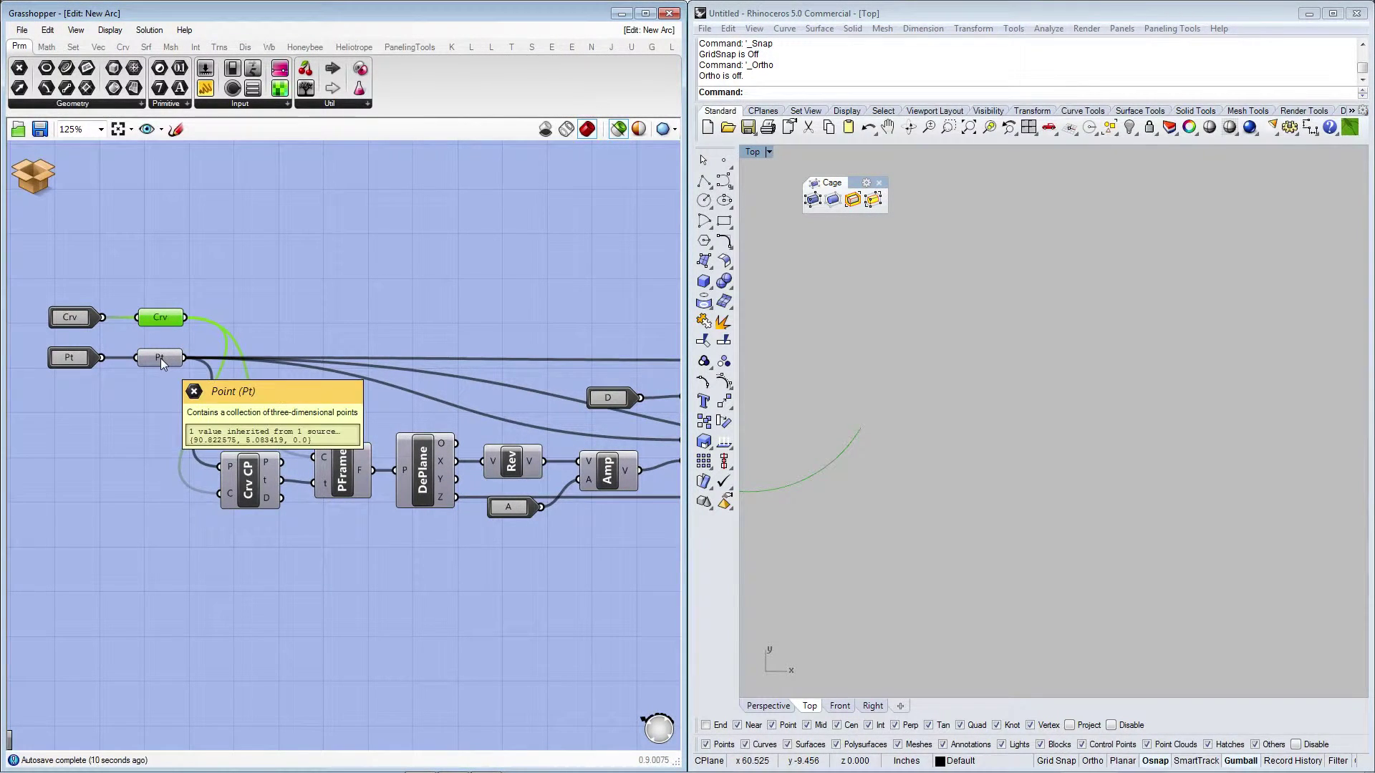
left_click(343, 471)
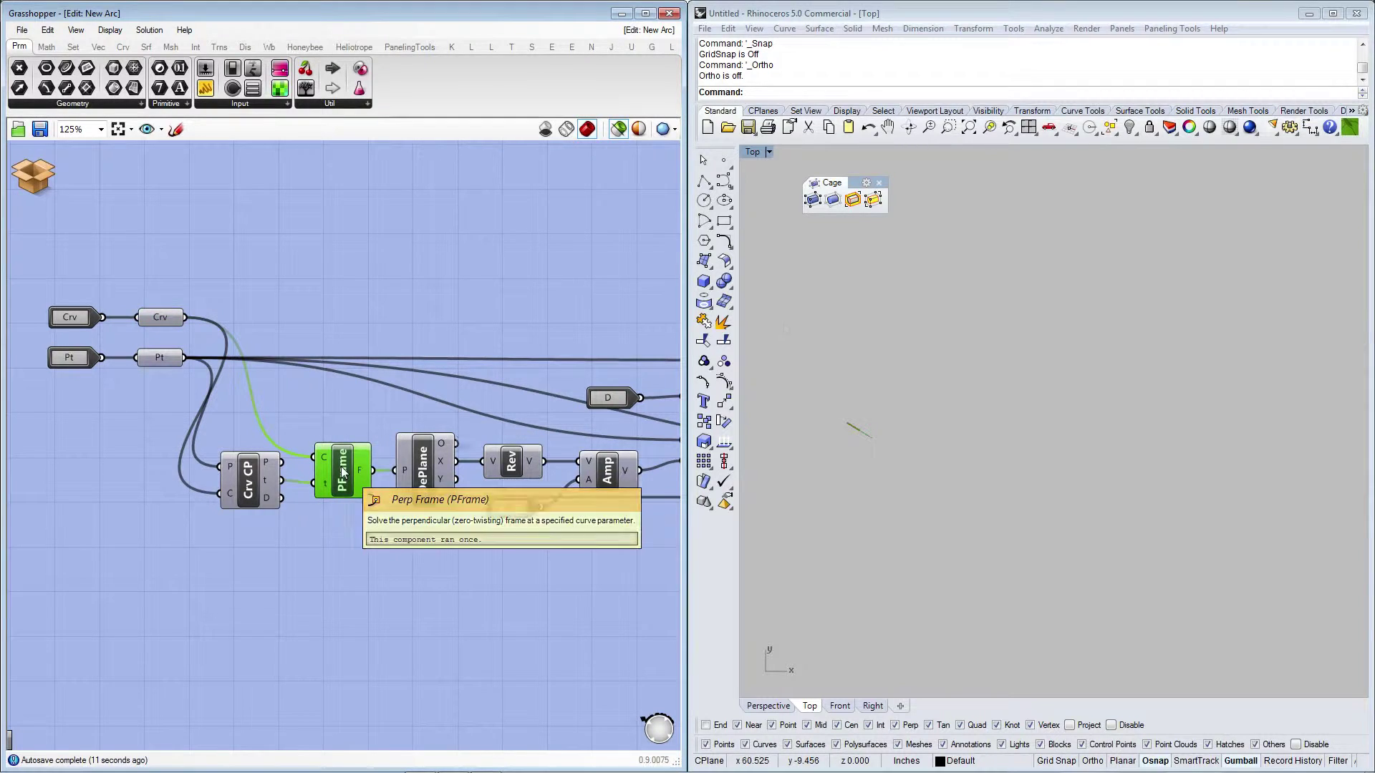
left_click(769, 705)
right_click_drag(1003, 371, 1027, 432, "shift")
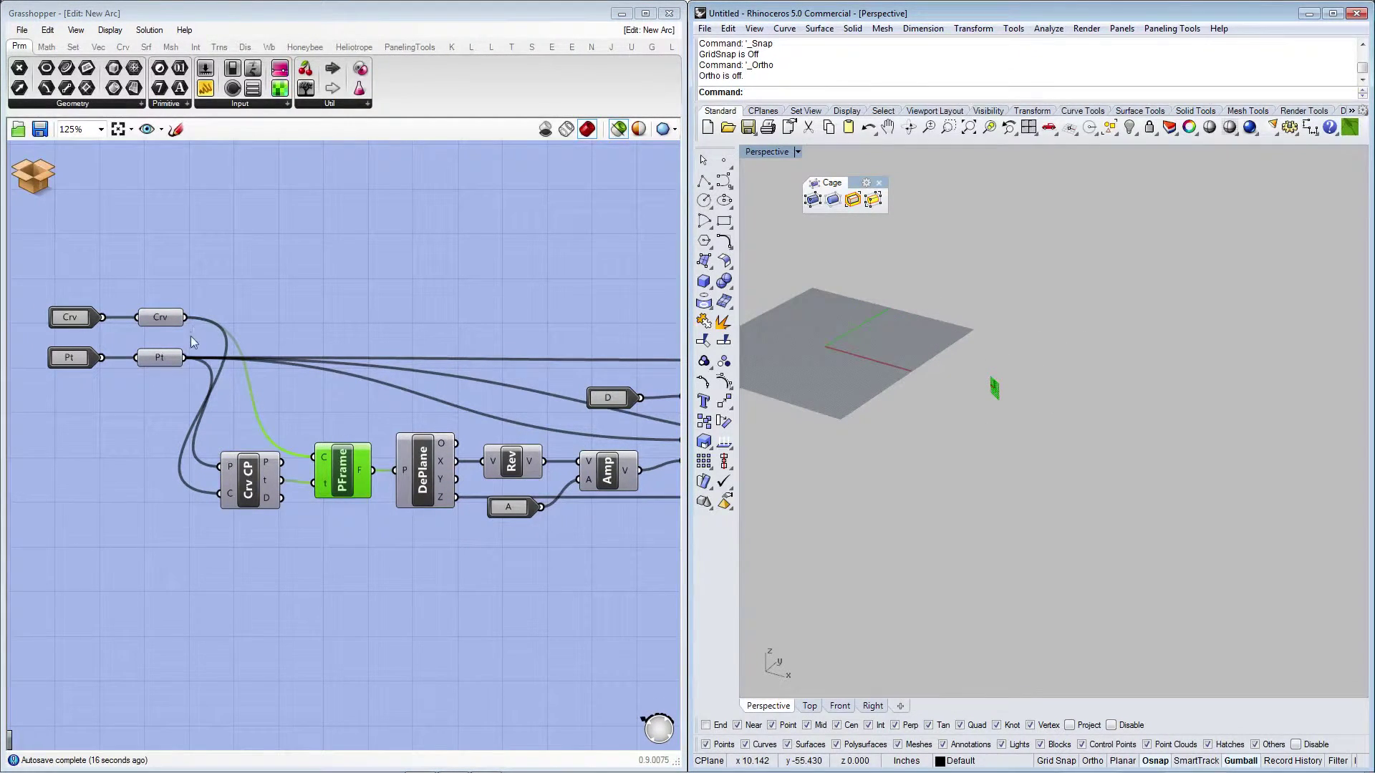
Add the input curve, Crv CP and DePlane to the preview.
left_click(167, 317, "shift")
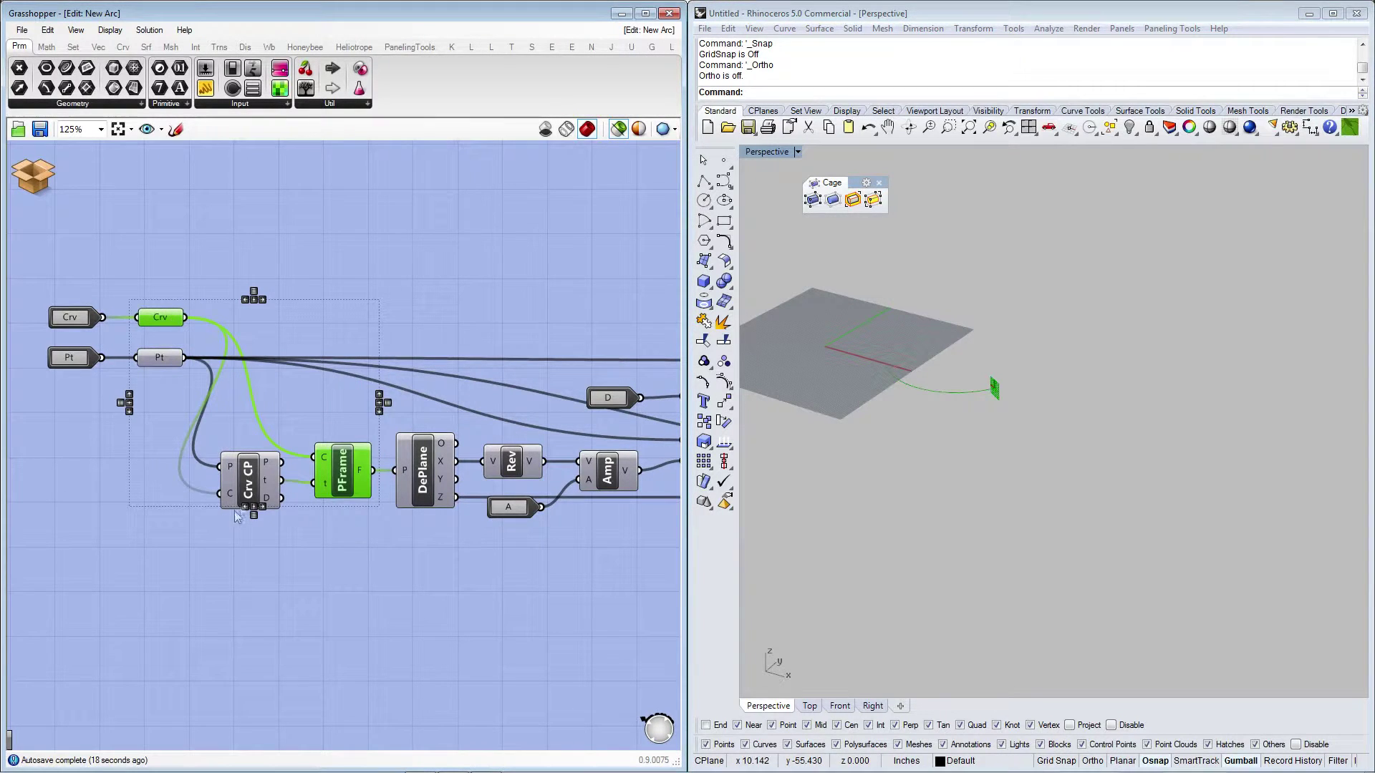
left_click(252, 480, "shift")
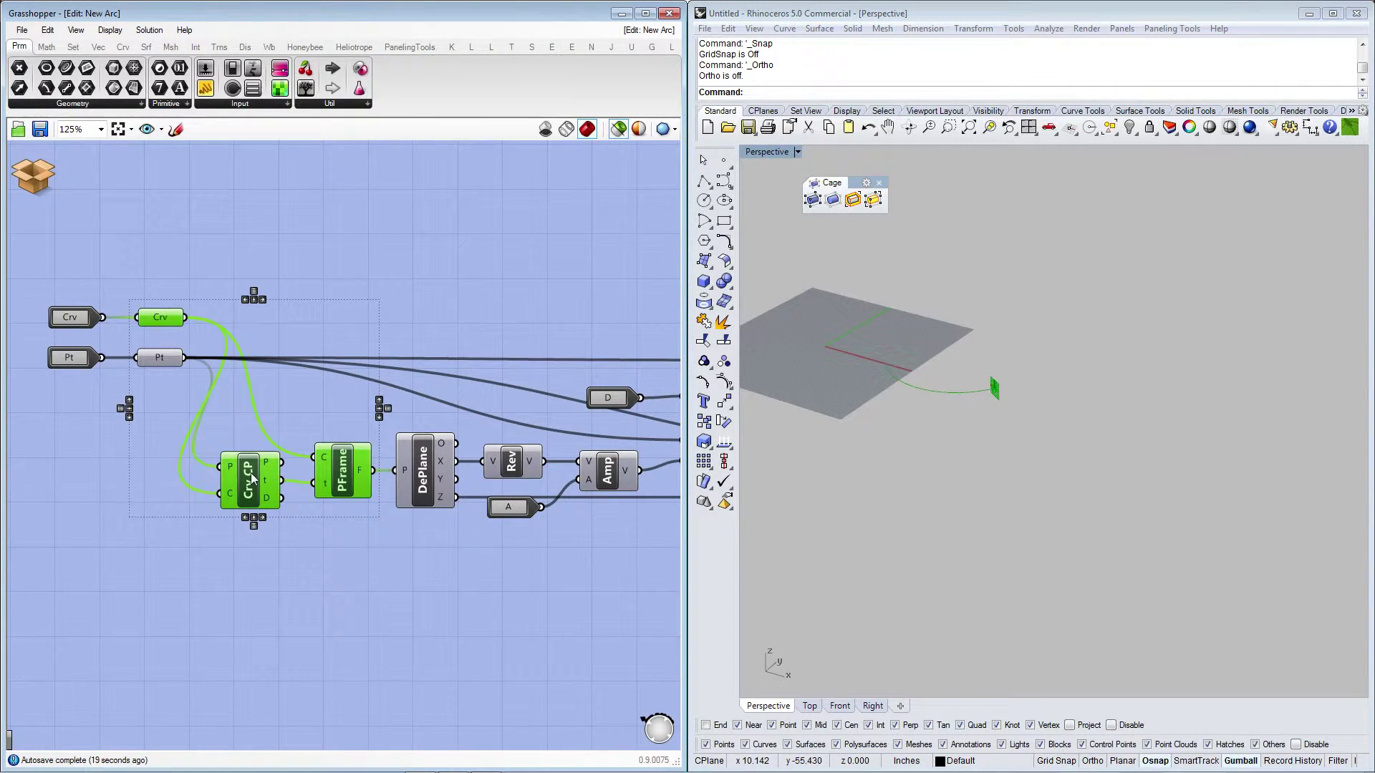
left_click(433, 467, "shift")
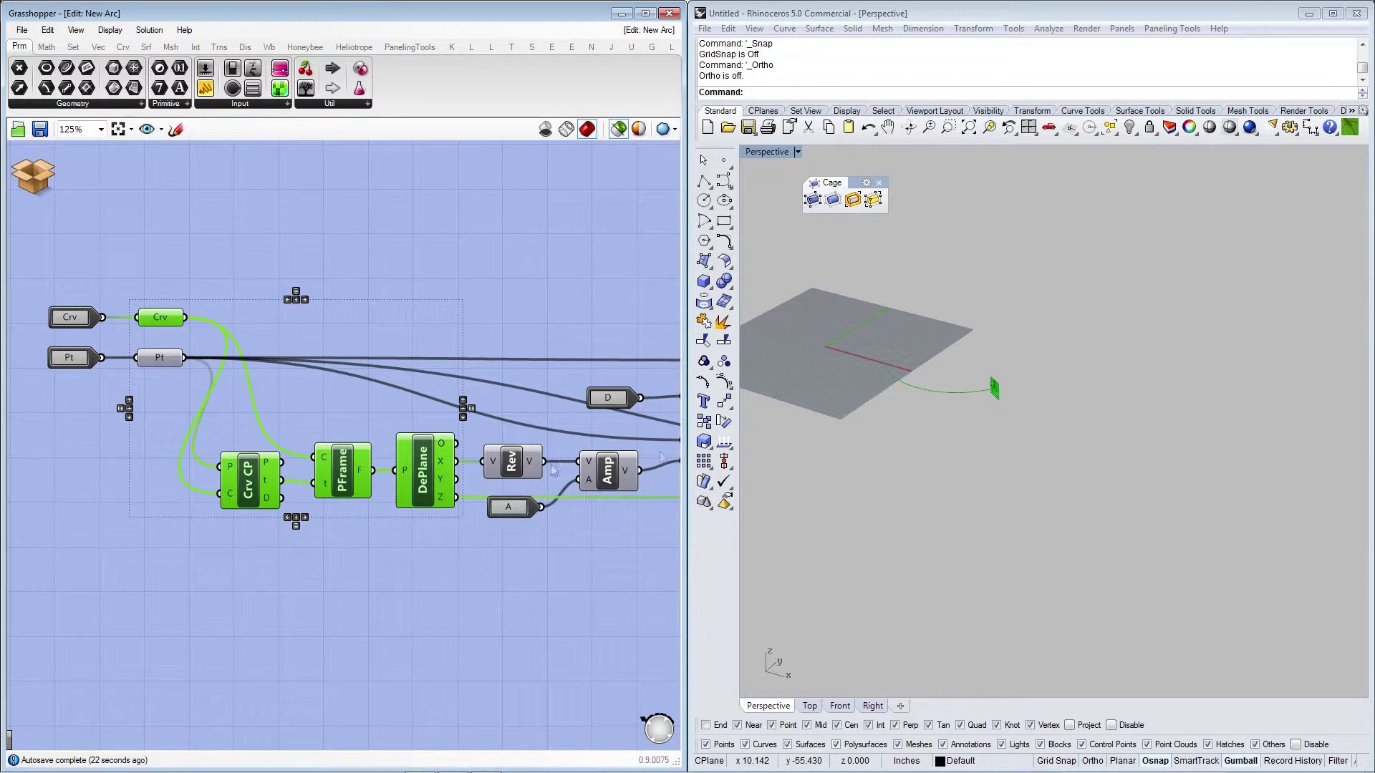
scroll(1006, 388, "up", 3)
left_click(1006, 389)
scroll(1006, 389, "up", 2)
Preview the reversed Rev vector and the amplified Amp vector.
scroll(1006, 389, "up", 3)
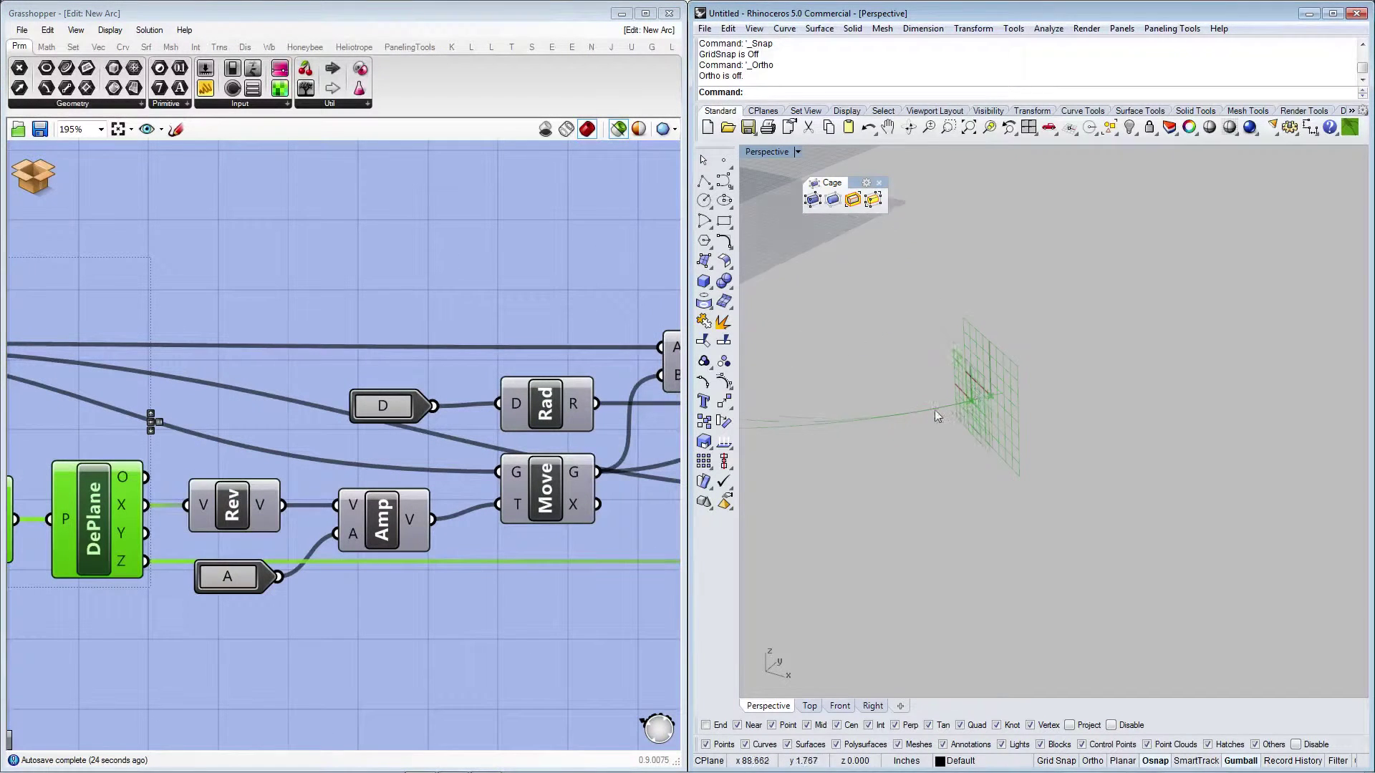
left_click(239, 507)
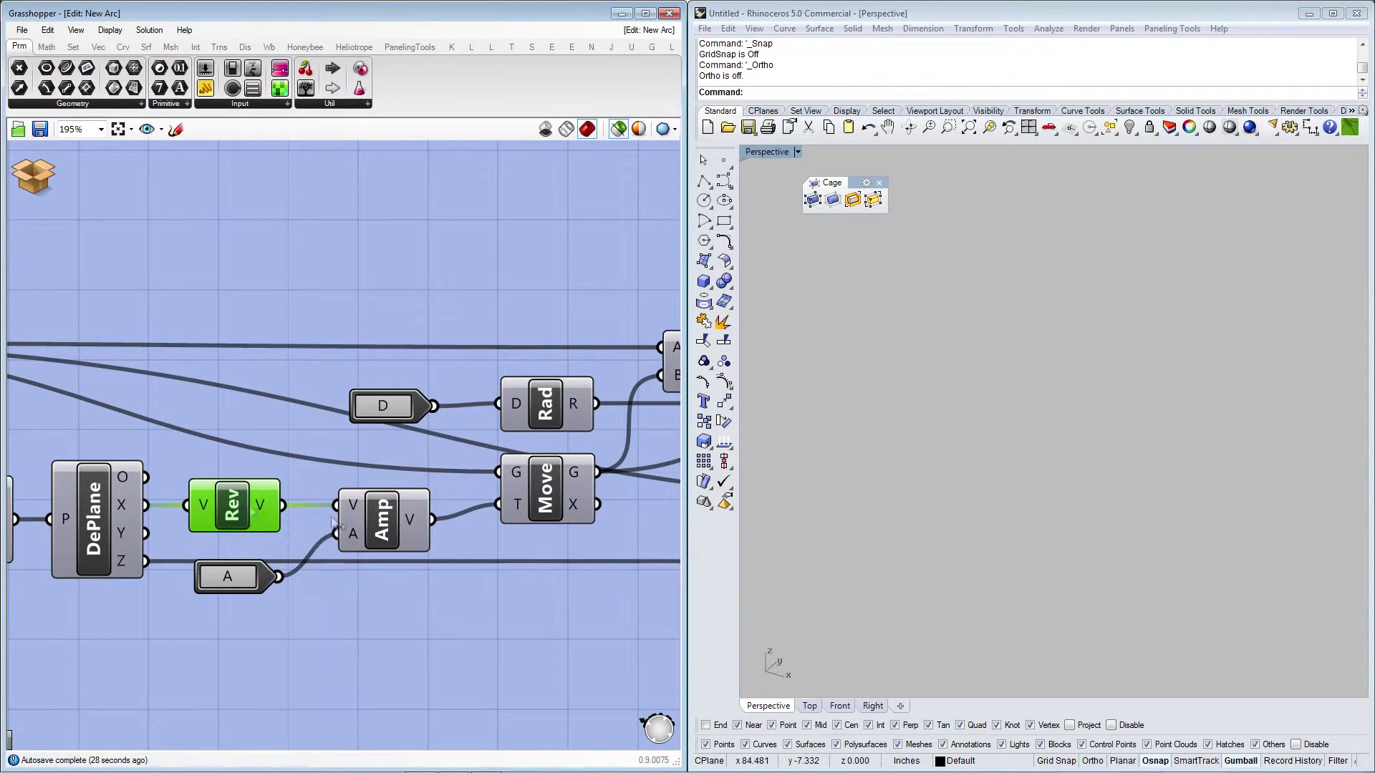
left_click(399, 526)
Bring Move, Ln and Rotate into view and preview PFrame with the moved point.
scroll(277, 535, "down", 2)
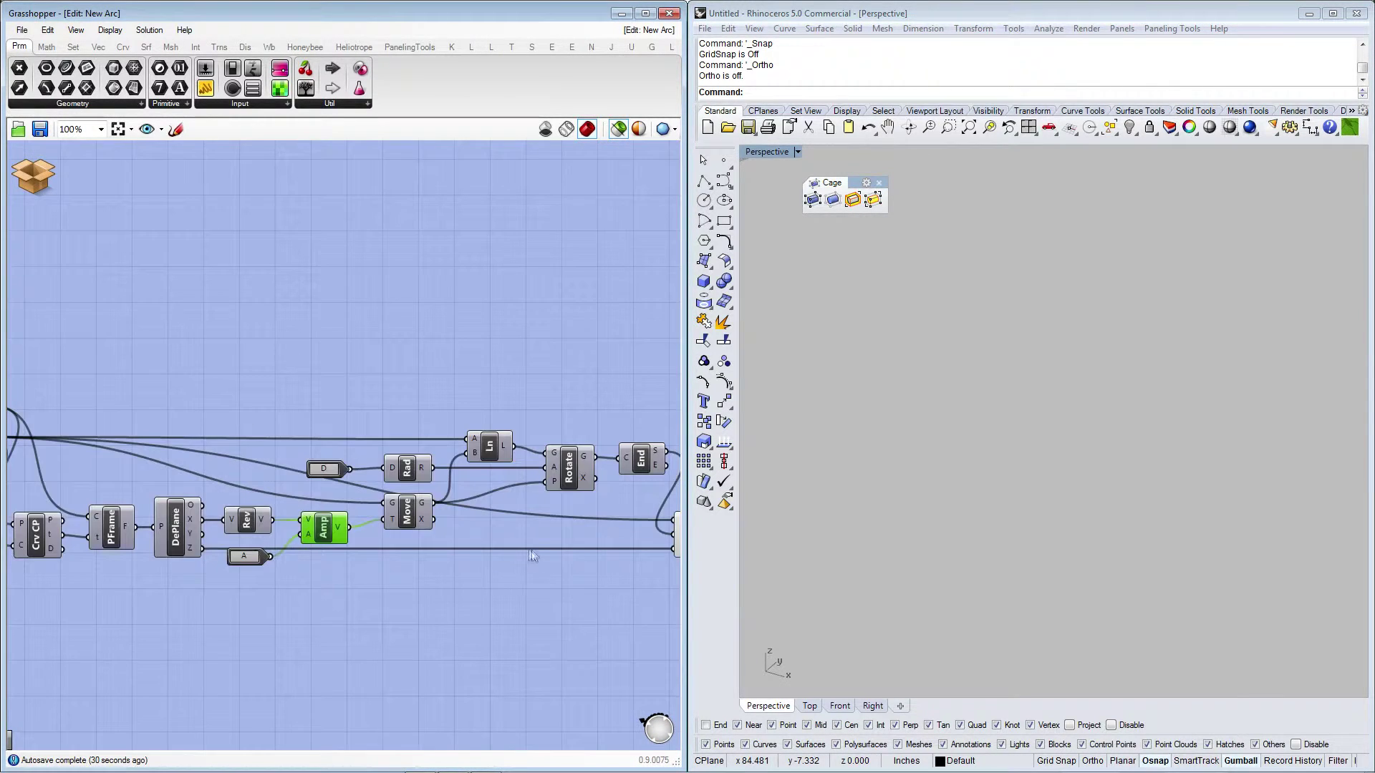
right_click_drag(587, 471, 318, 553)
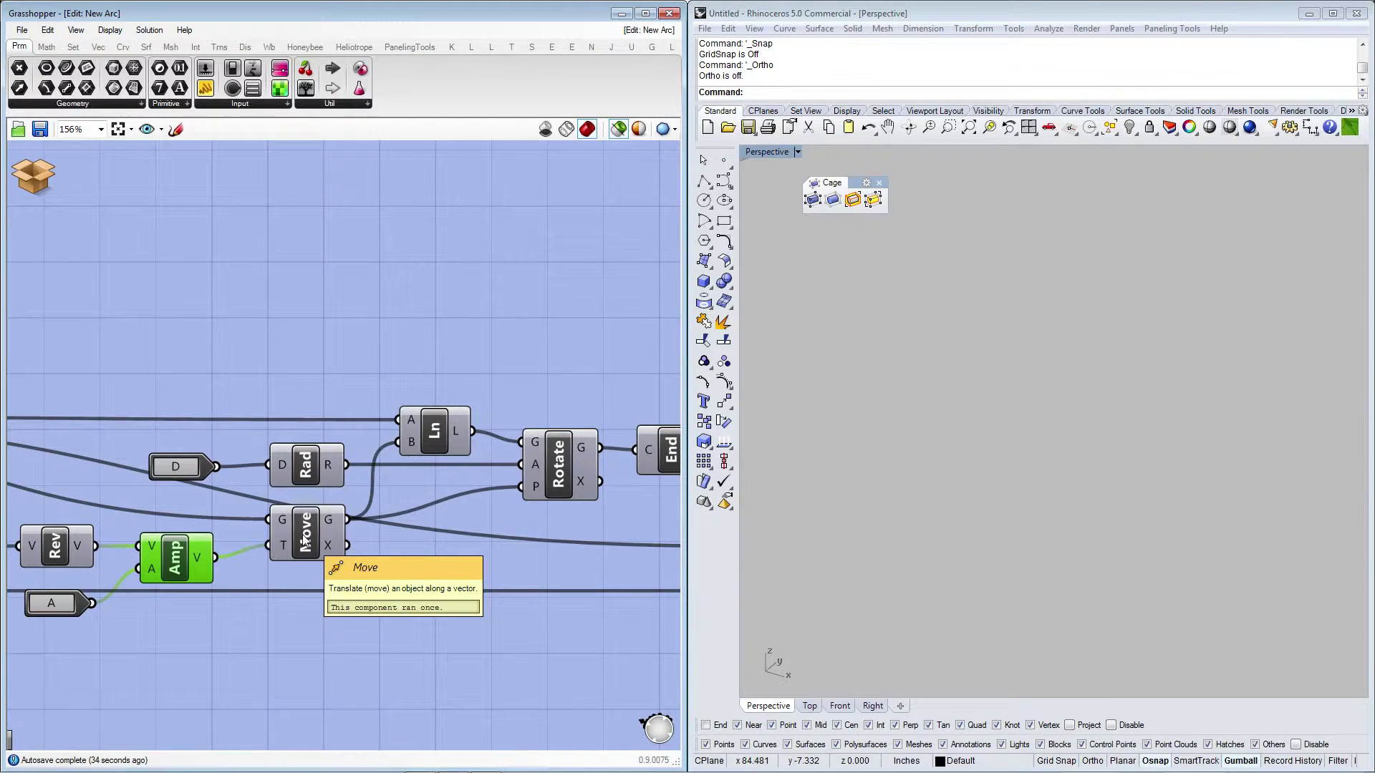
scroll(304, 542, "down", 3)
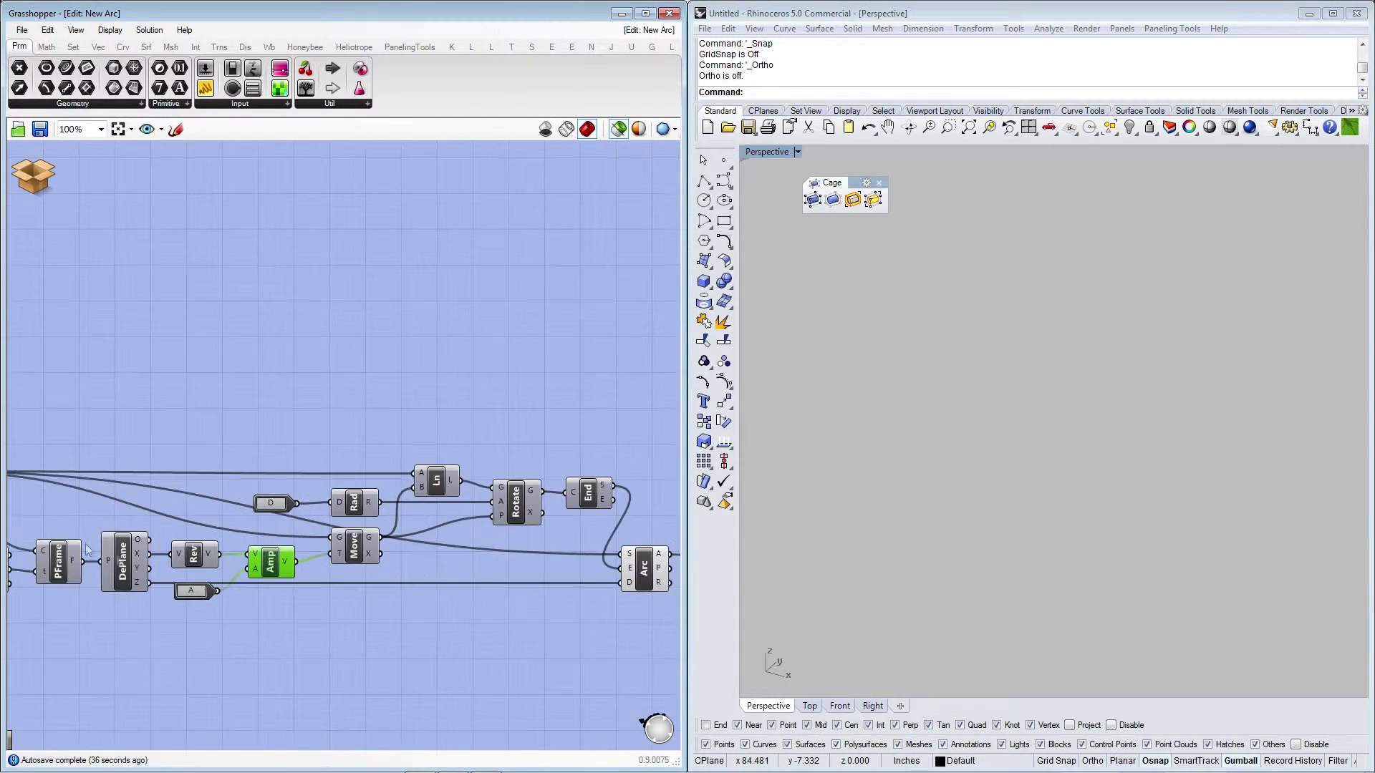
left_click(75, 560)
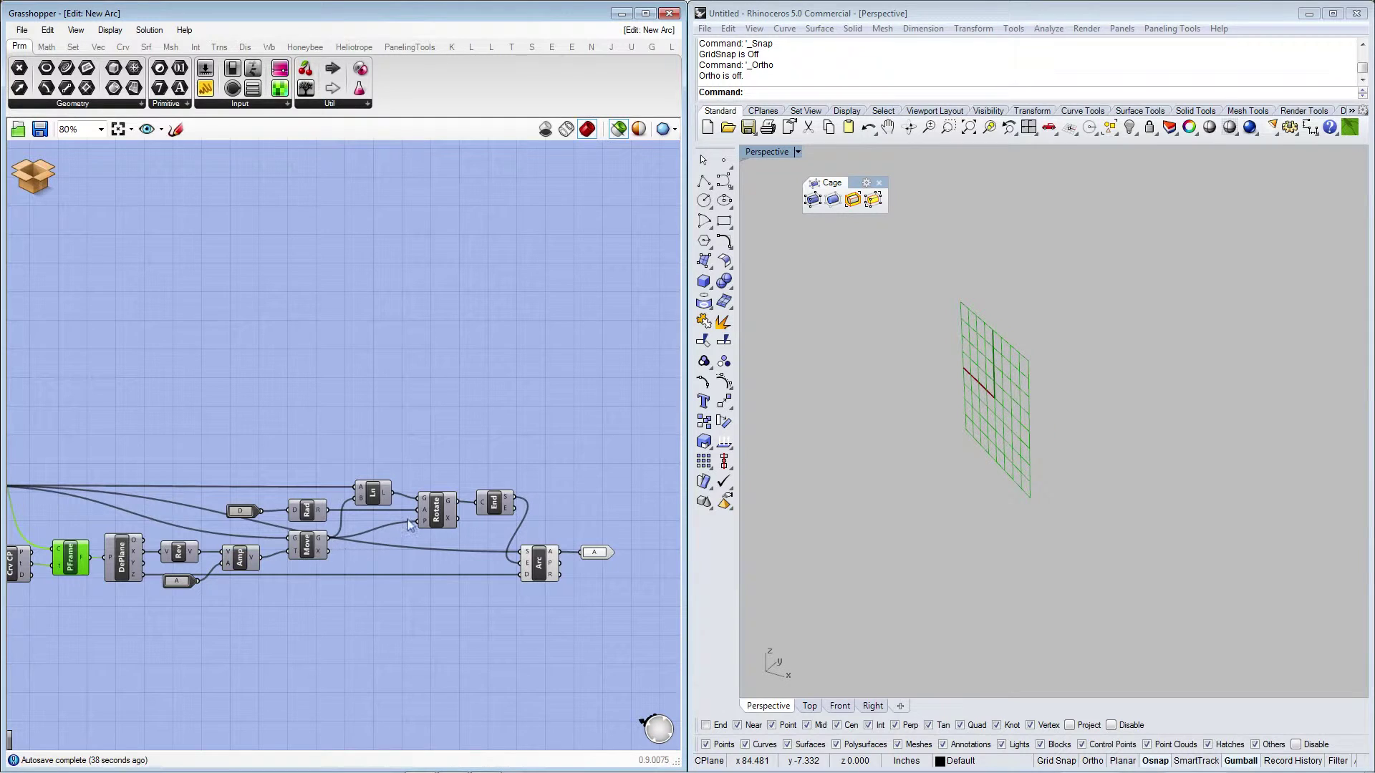
left_click(309, 548, "shift")
scroll(838, 469, "down", 5)
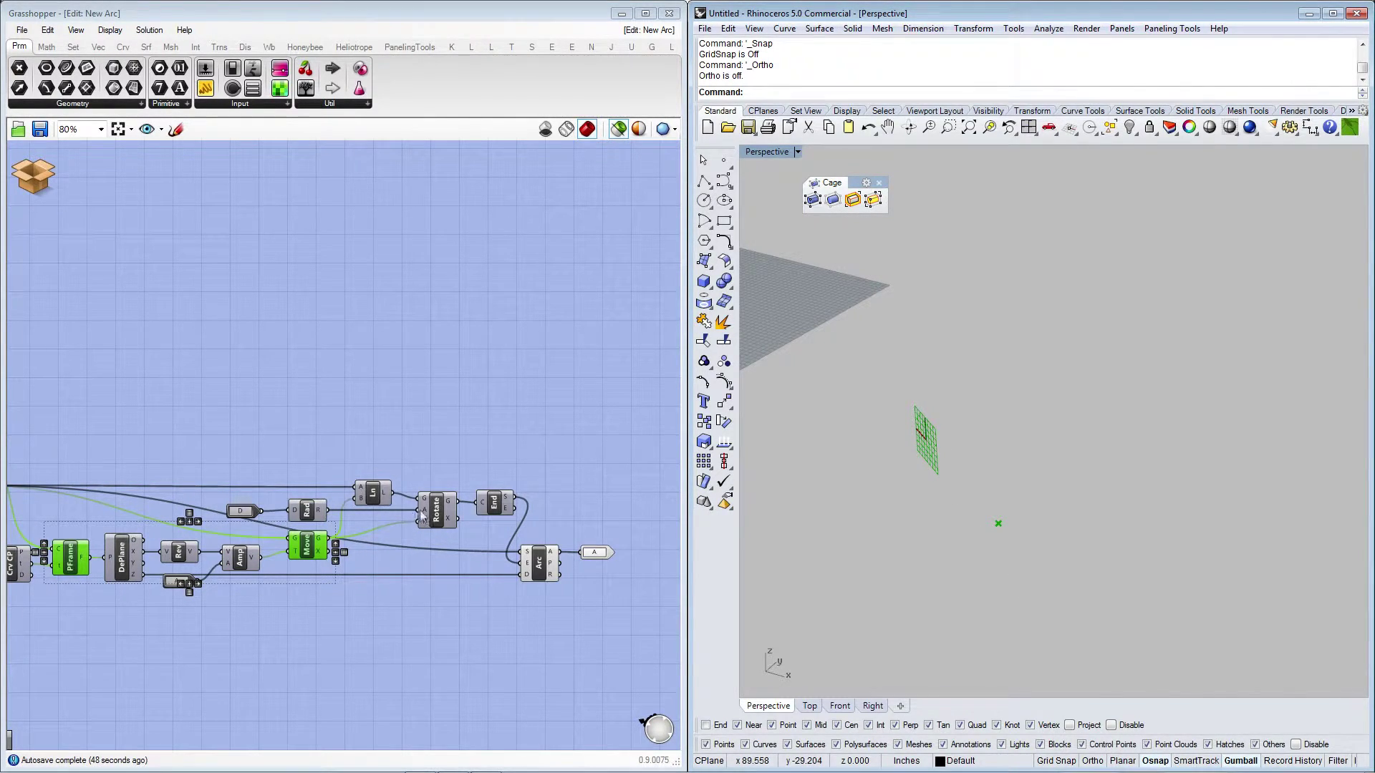
Add Ln, Rotate, End and the finished Arc to the preview.
left_click(372, 495, "shift")
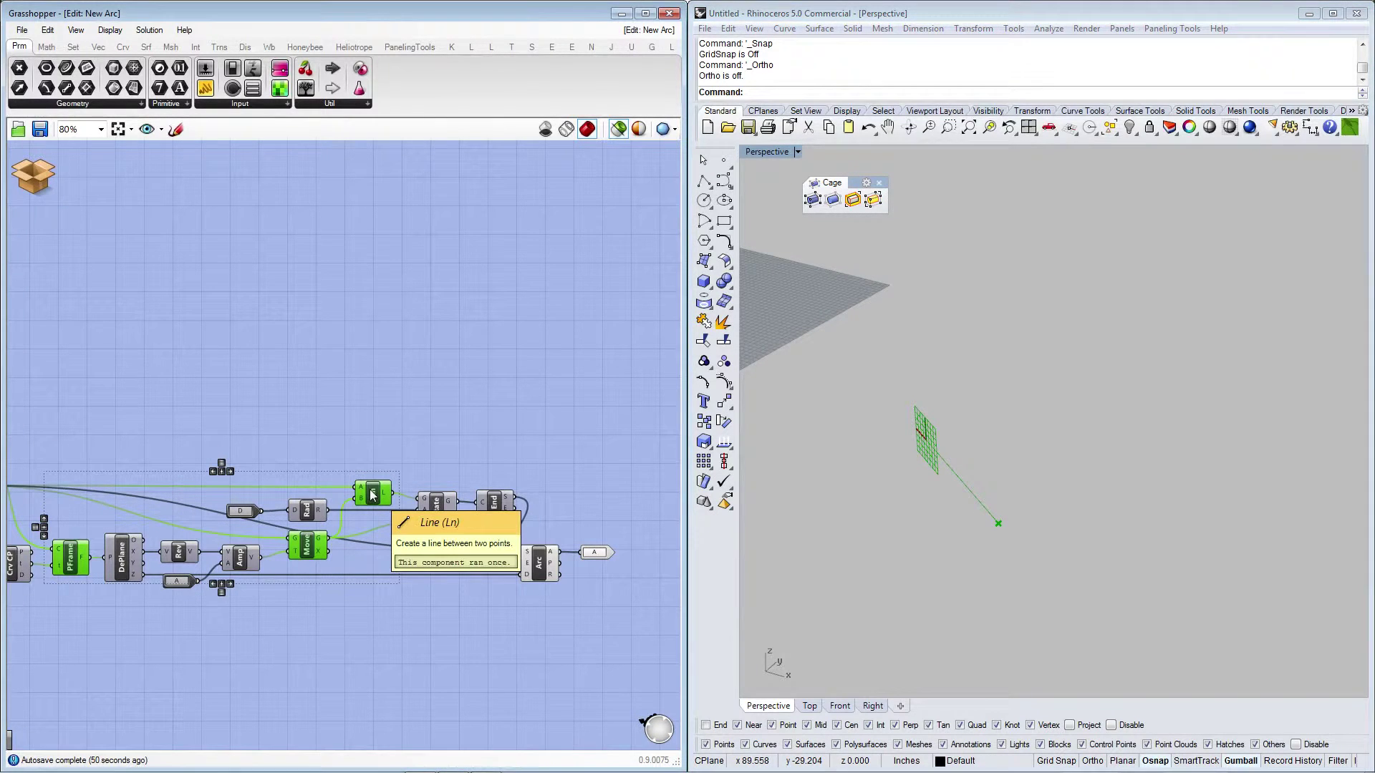
left_click(444, 514, "shift")
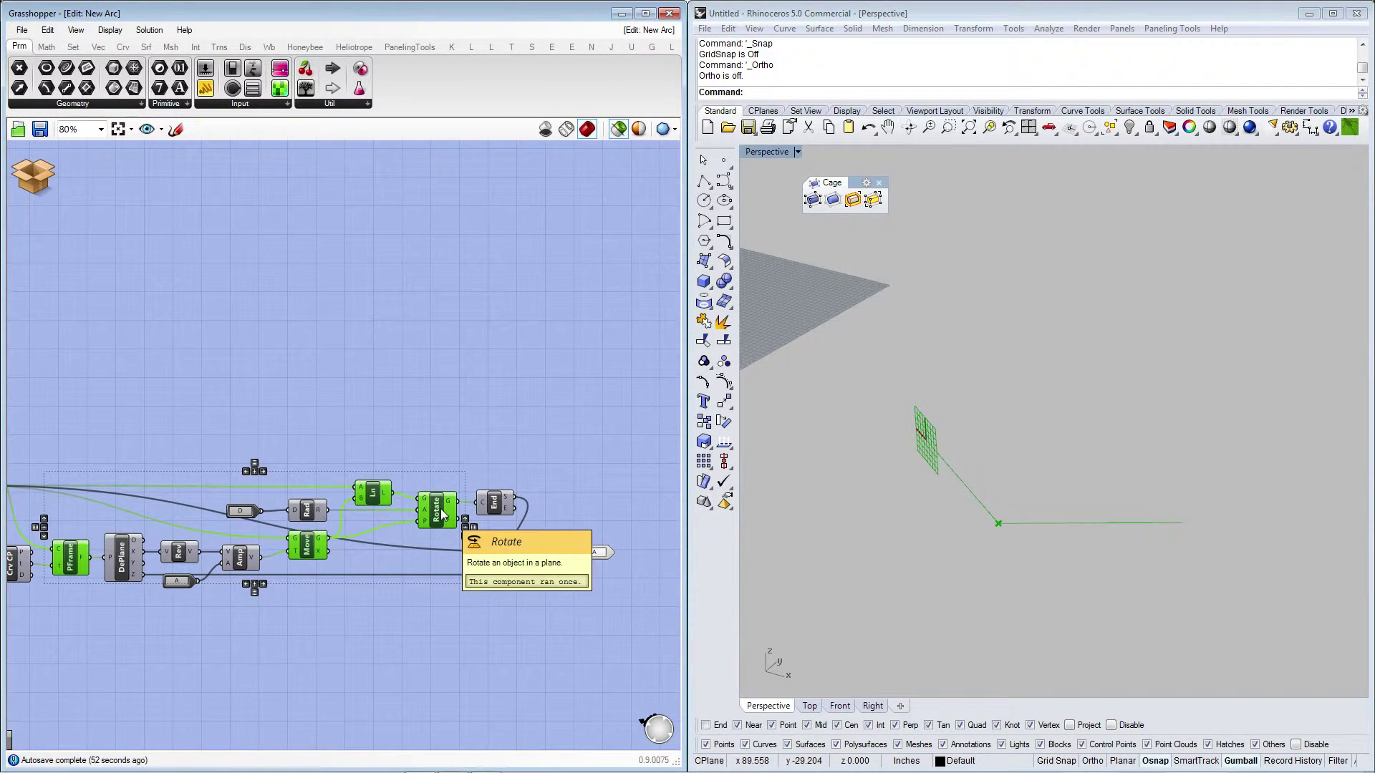
left_click(495, 502, "shift")
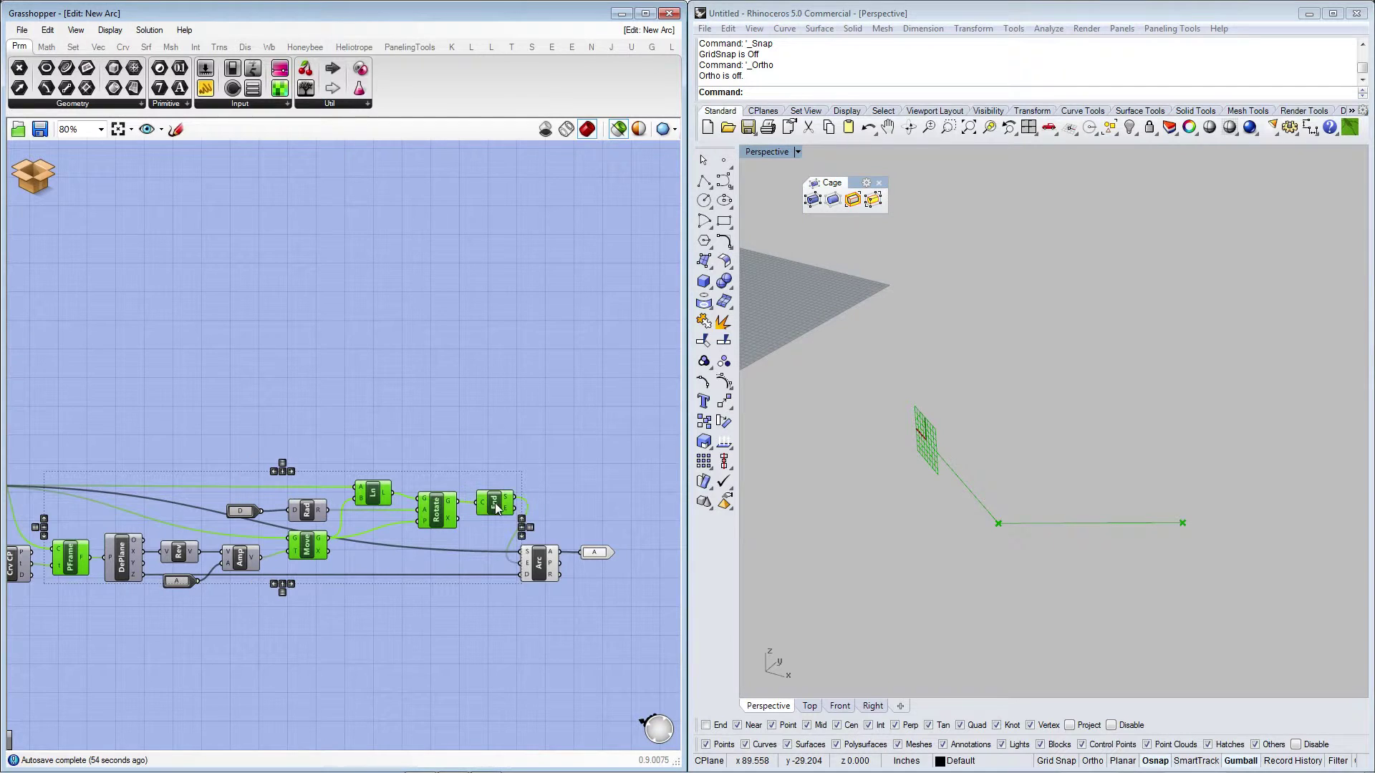
left_click(539, 569, "shift")
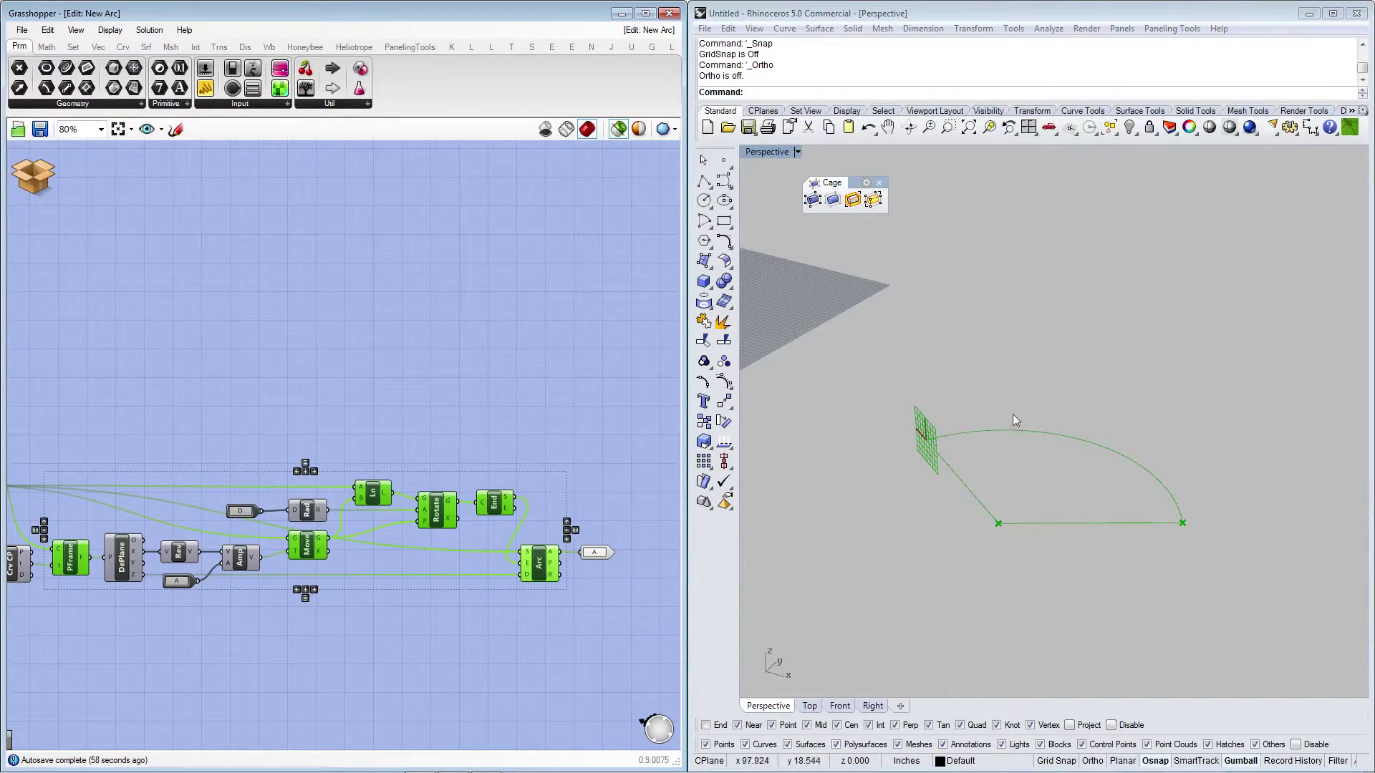
Save the New Arc cluster and return to the main definition.
scroll(431, 223, "down", 1)
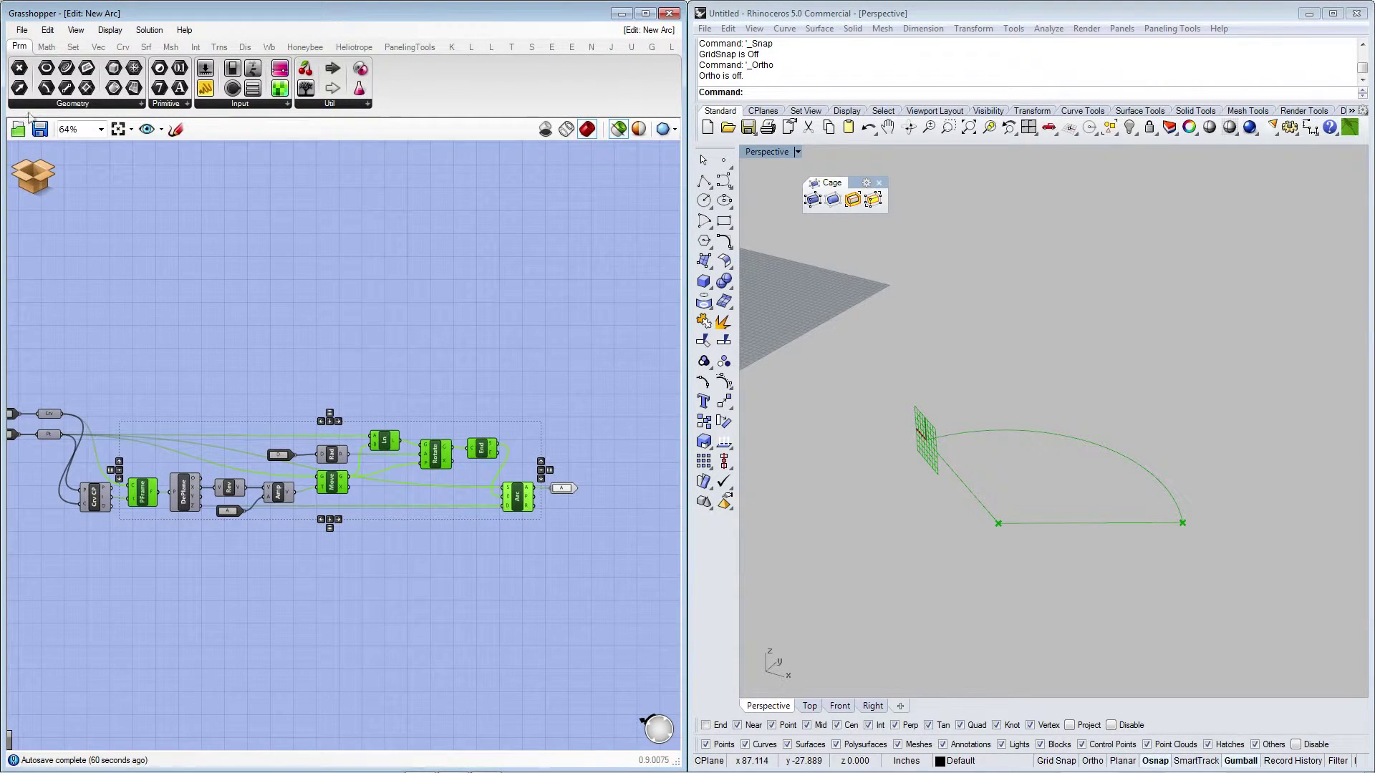
left_click(33, 174)
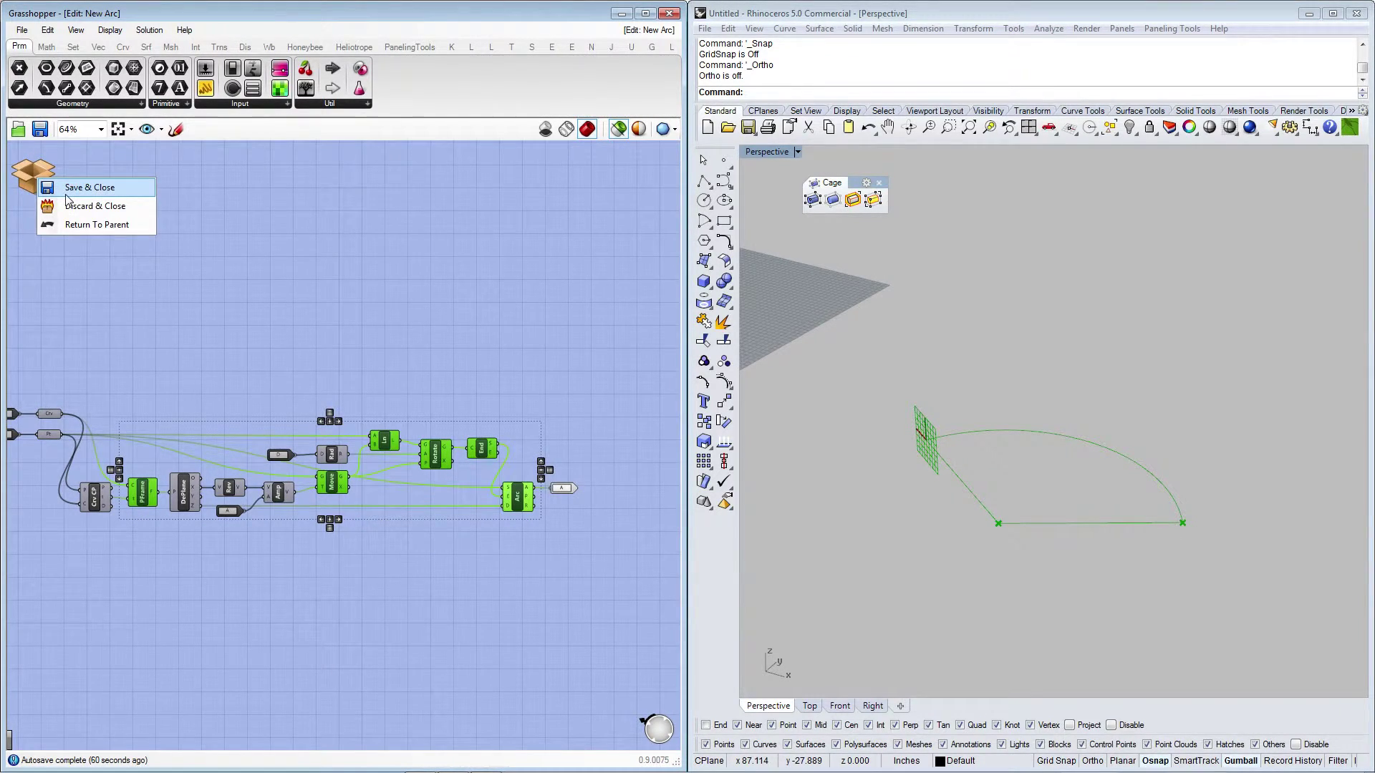
left_click(67, 195)
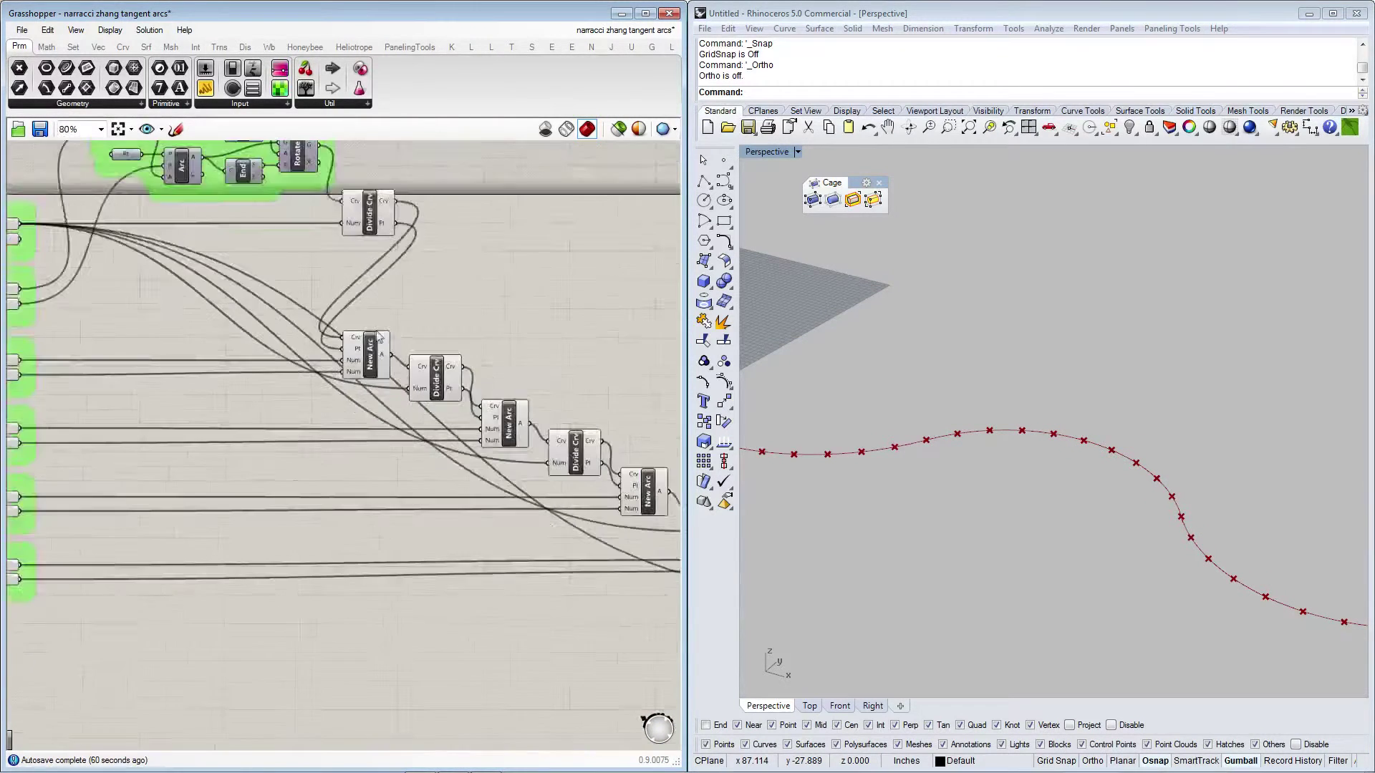
Preview the first New Arc cluster's output and the points dividing that arc.
scroll(380, 336, "down", 3)
scroll(432, 343, "up", 1)
scroll(432, 342, "down", 1)
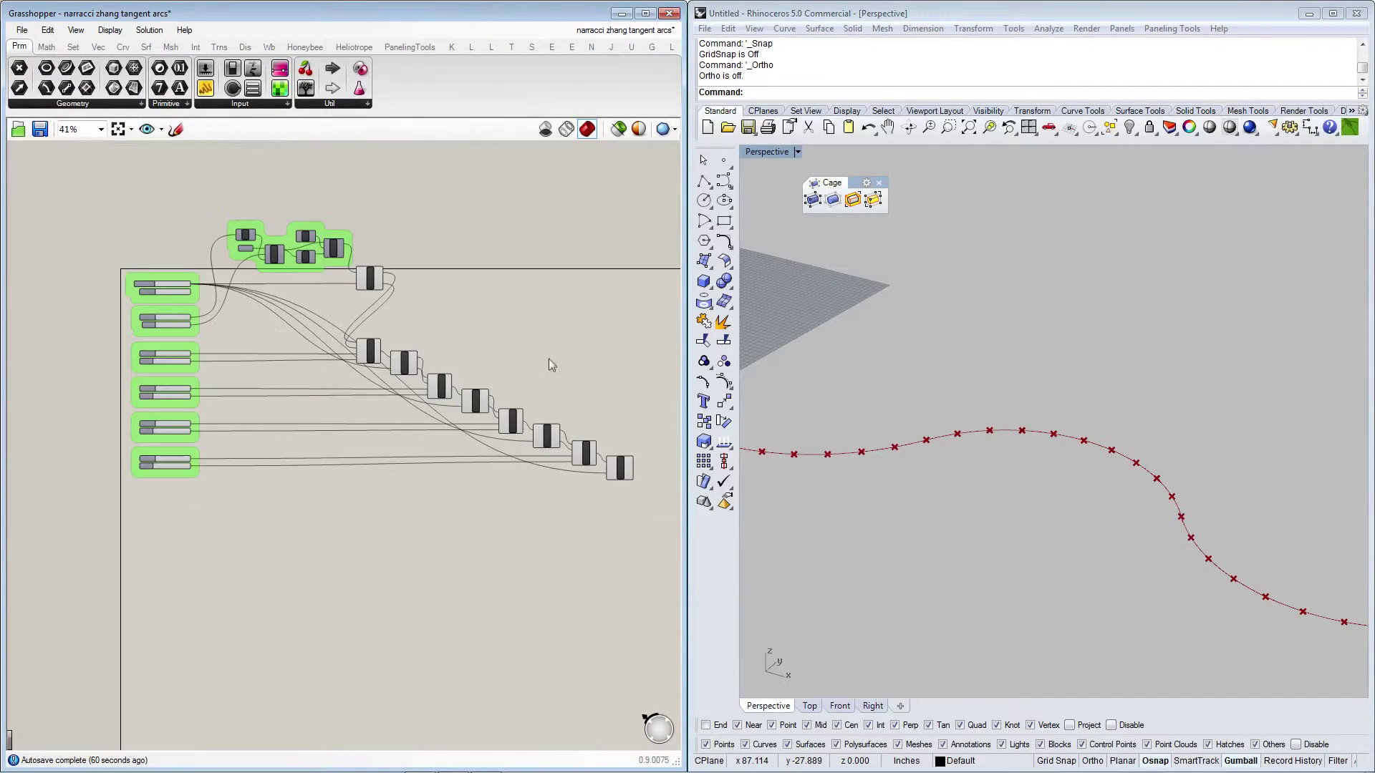
scroll(551, 365, "up", 1)
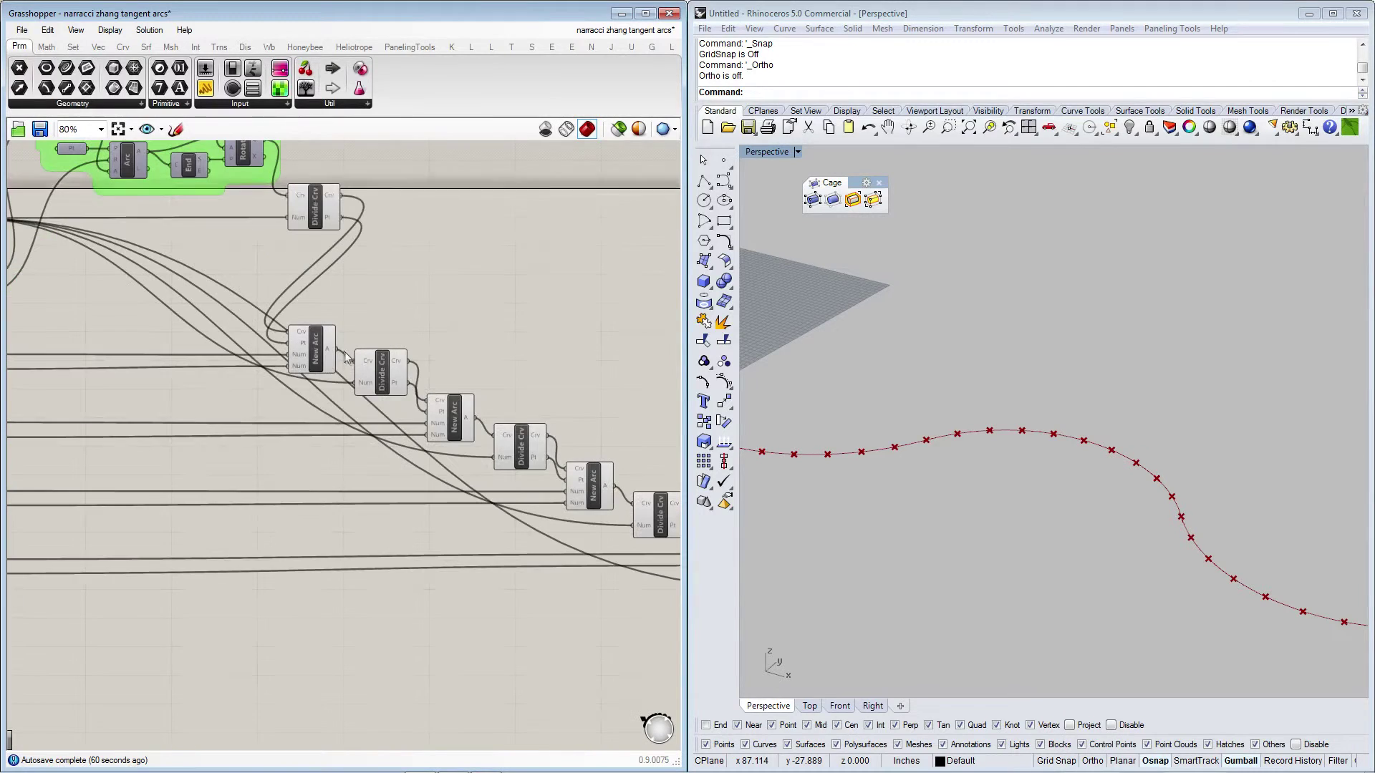
scroll(321, 357, "up", 2)
left_click(321, 357)
left_click(368, 364)
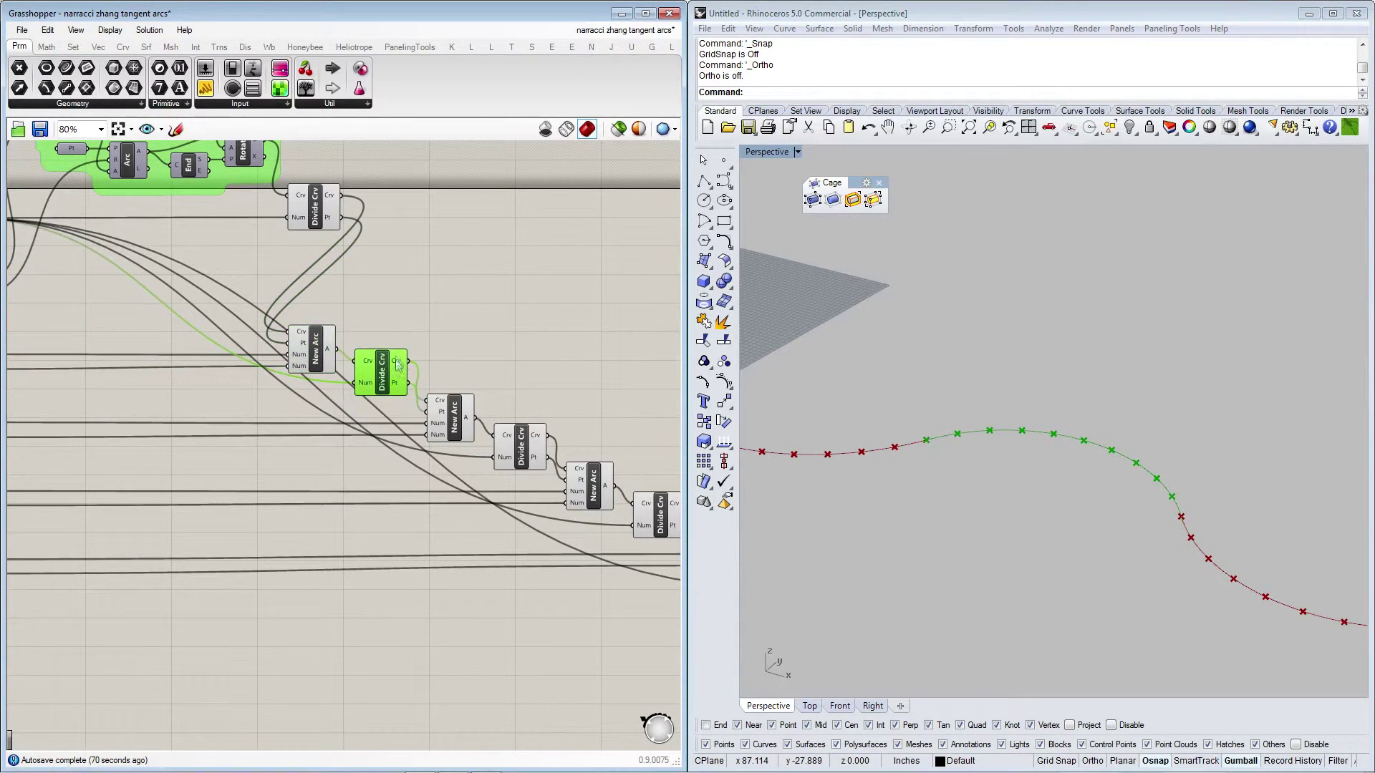
Preview the divided points of each following arc through the last, then clear the selection.
scroll(315, 361, "down", 3)
left_click(420, 401)
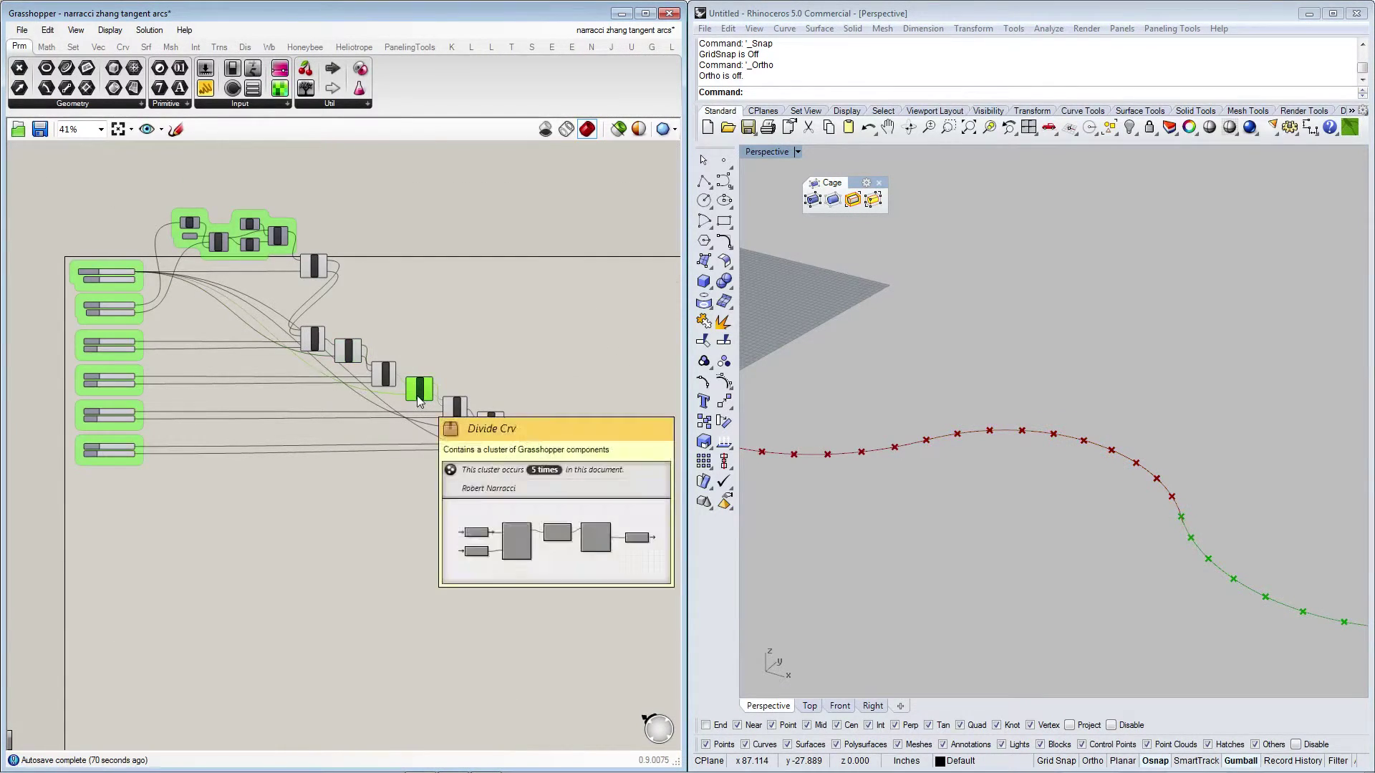
scroll(909, 358, "down", 2)
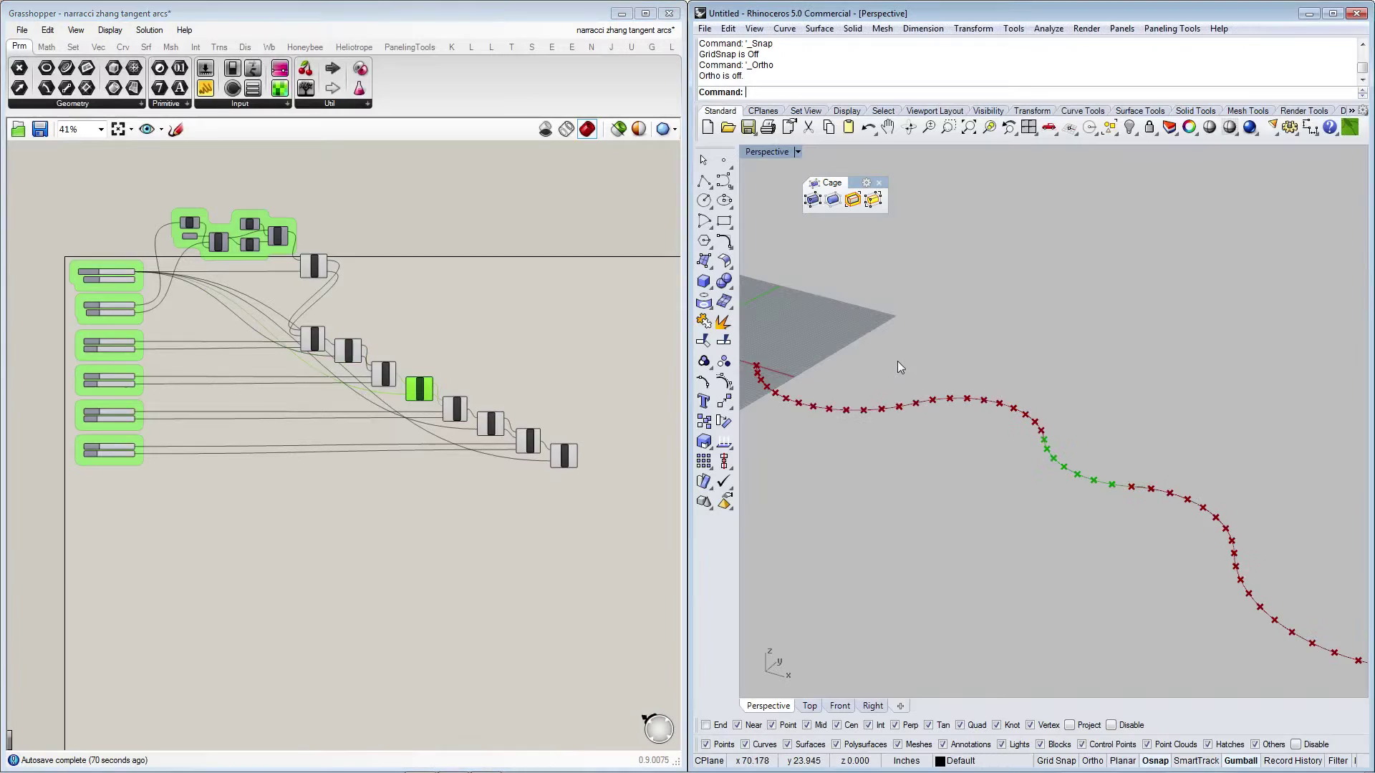
left_click(499, 428)
left_click(565, 456)
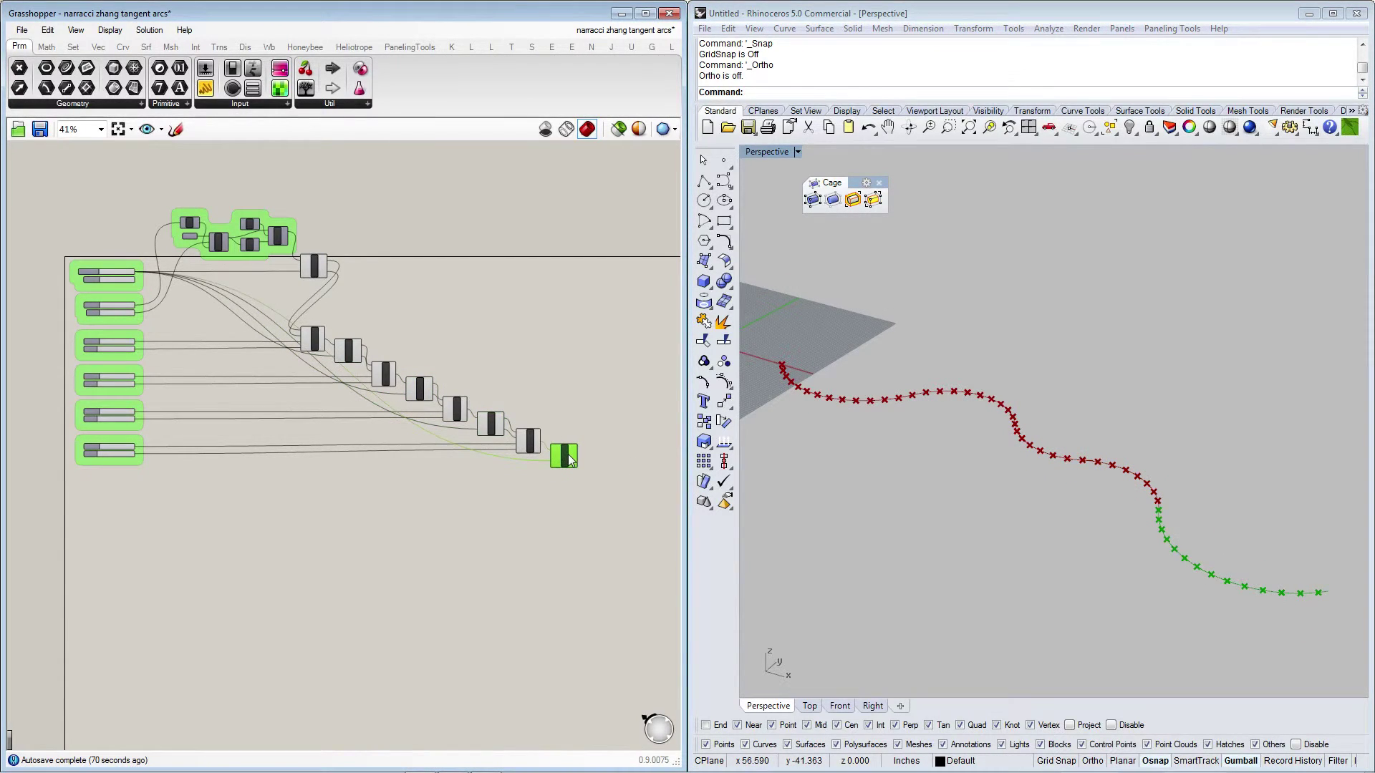
left_click(429, 562)
scroll(66, 376, "up", 2)
scroll(74, 143, "up", 2)
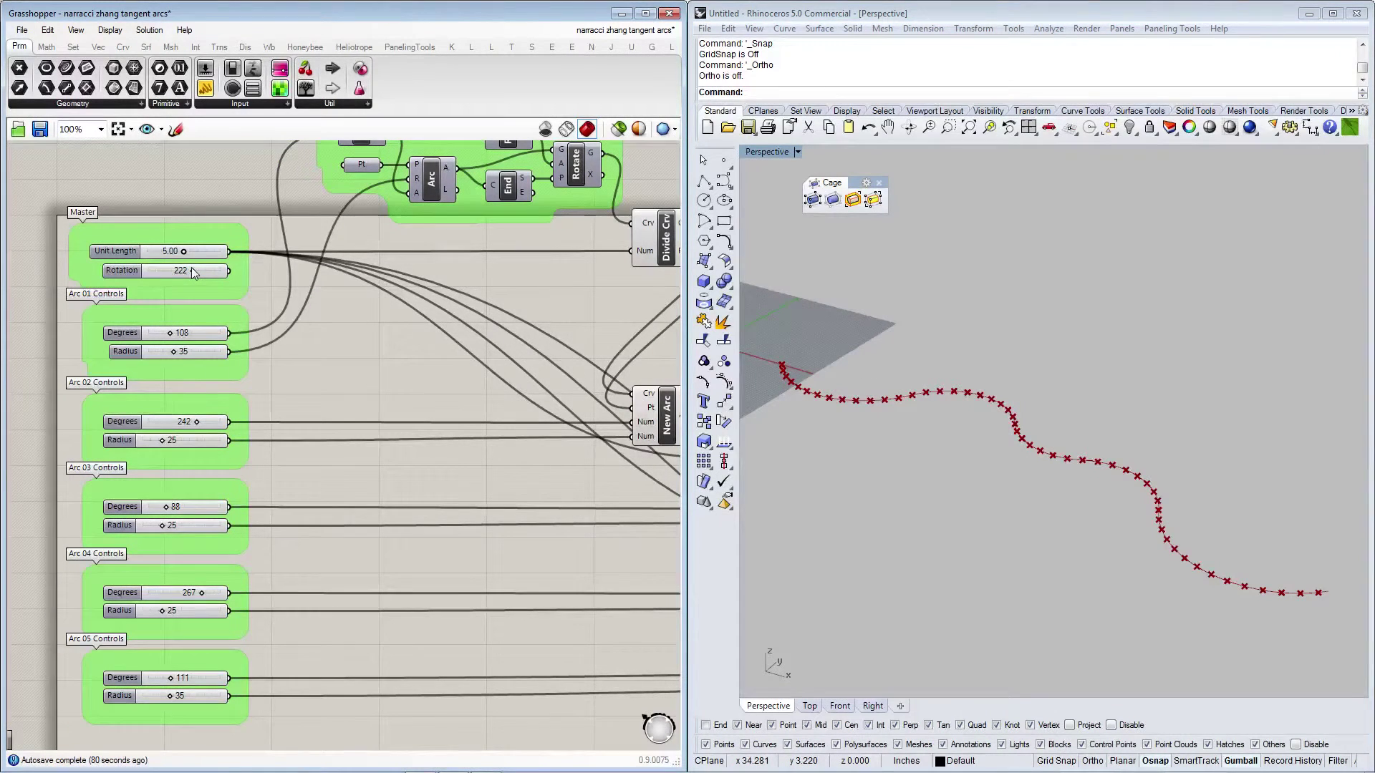
Set Arc 01's radius to 36 and Arc 02 to 253 degrees with radius 29.
left_click_drag(174, 353, 175, 354)
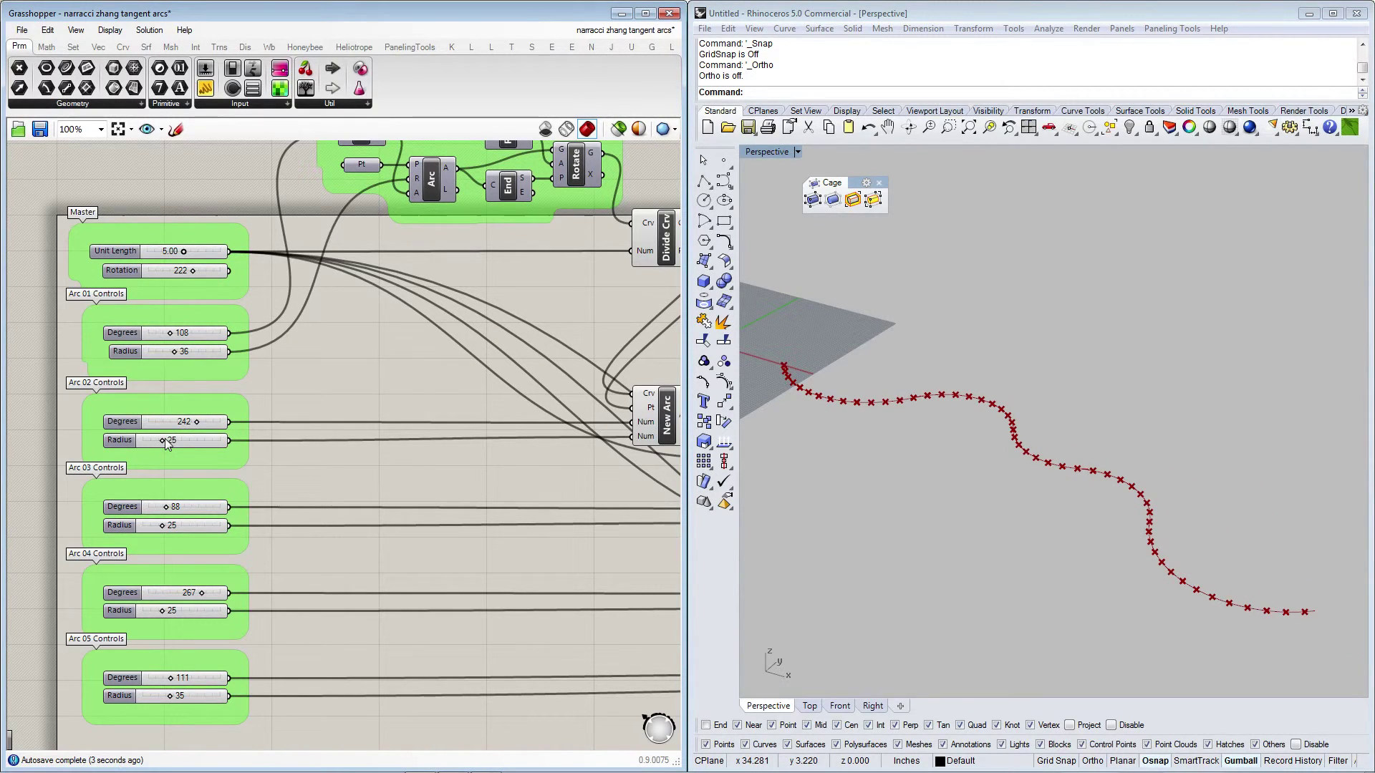
left_click_drag(164, 440, 200, 430)
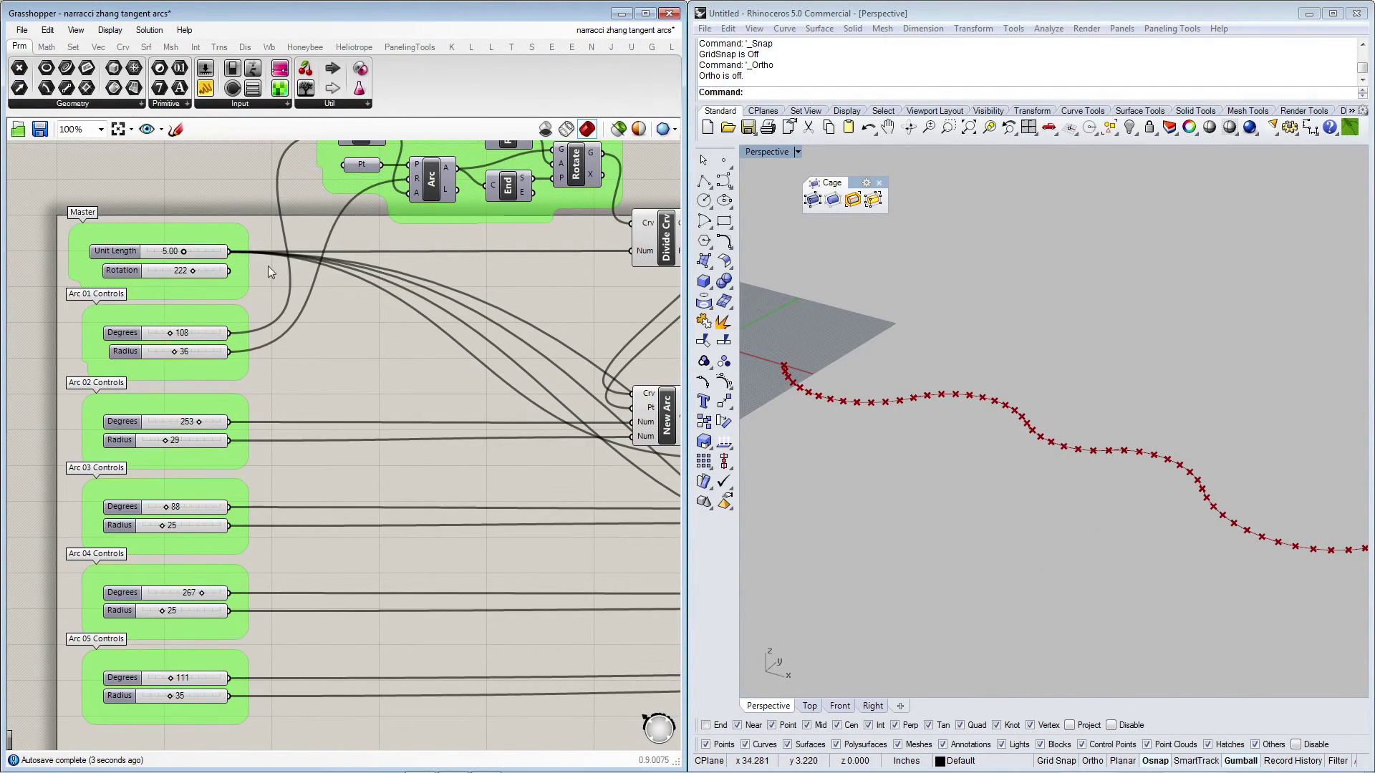
scroll(435, 436, "down", 5)
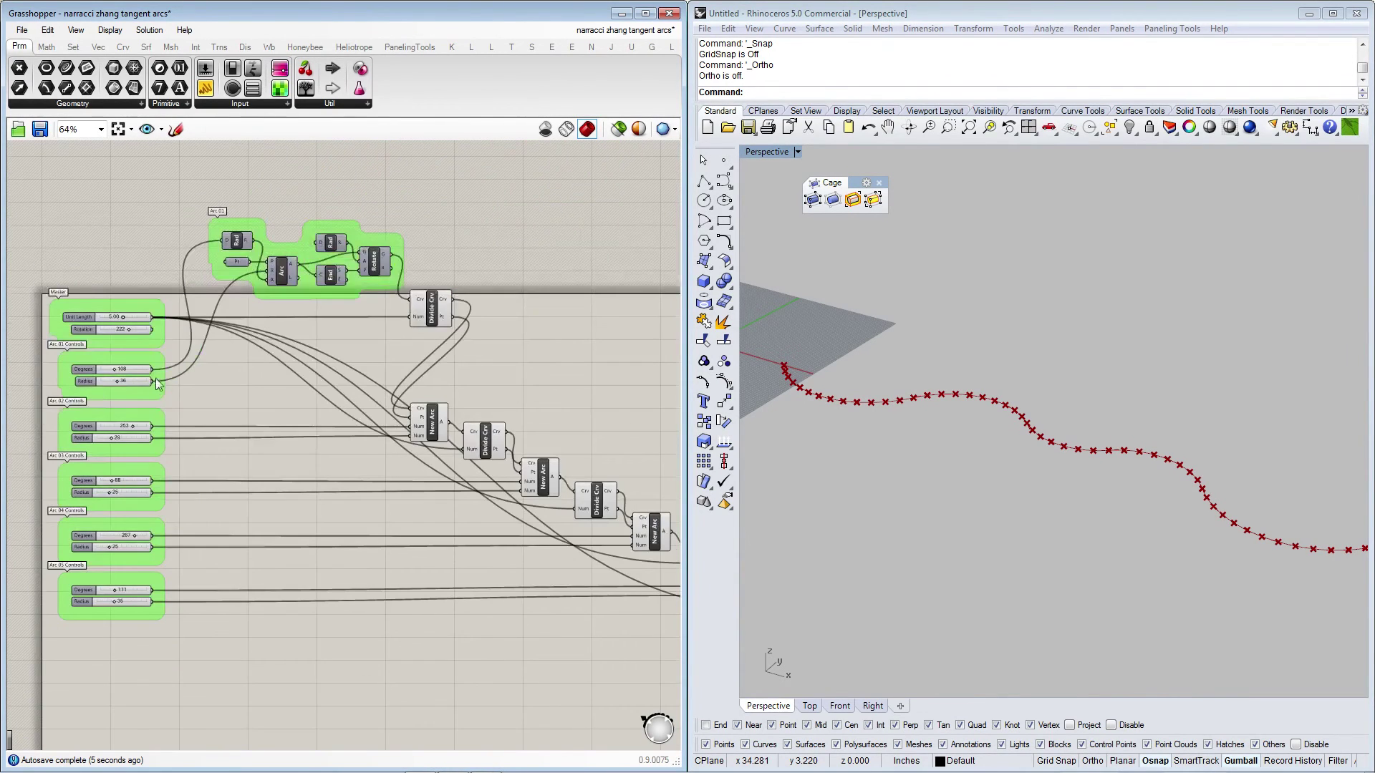
scroll(335, 415, "up", 1)
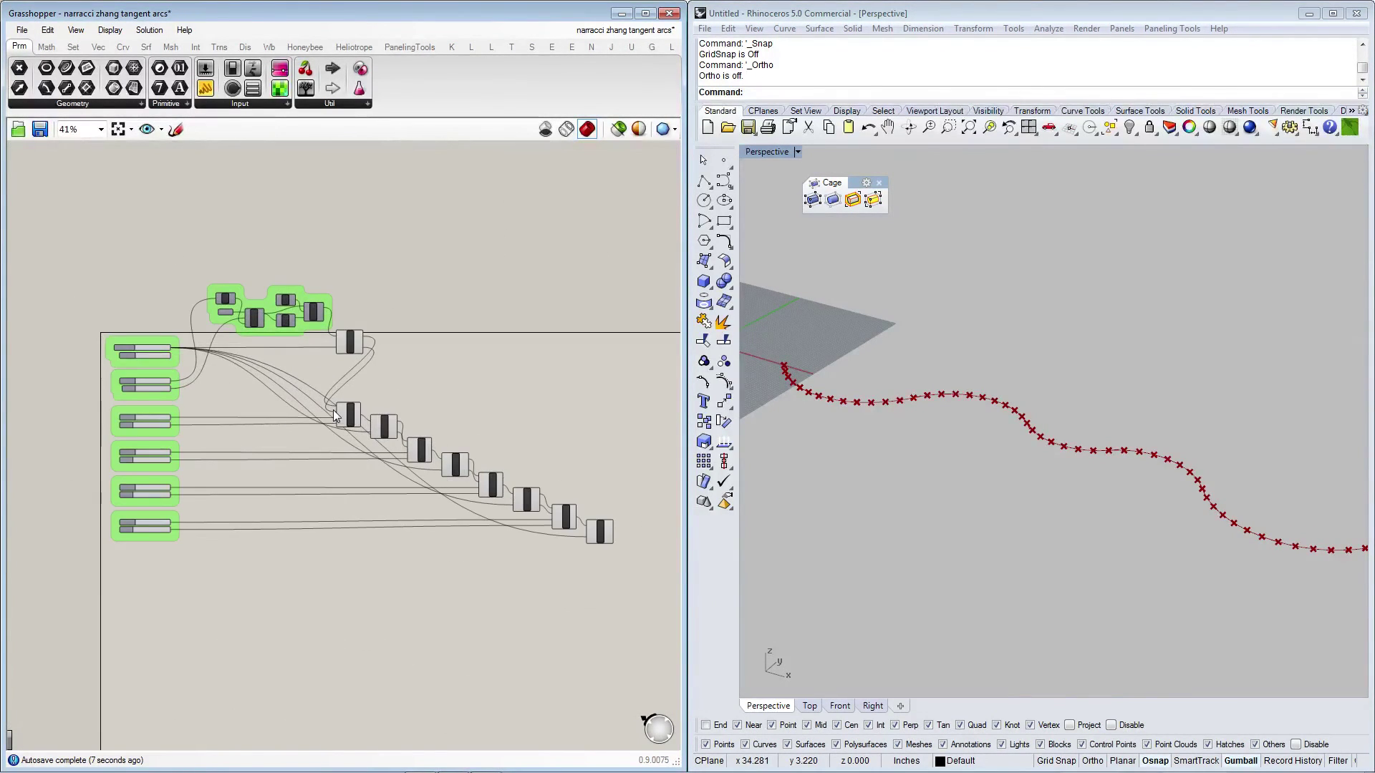